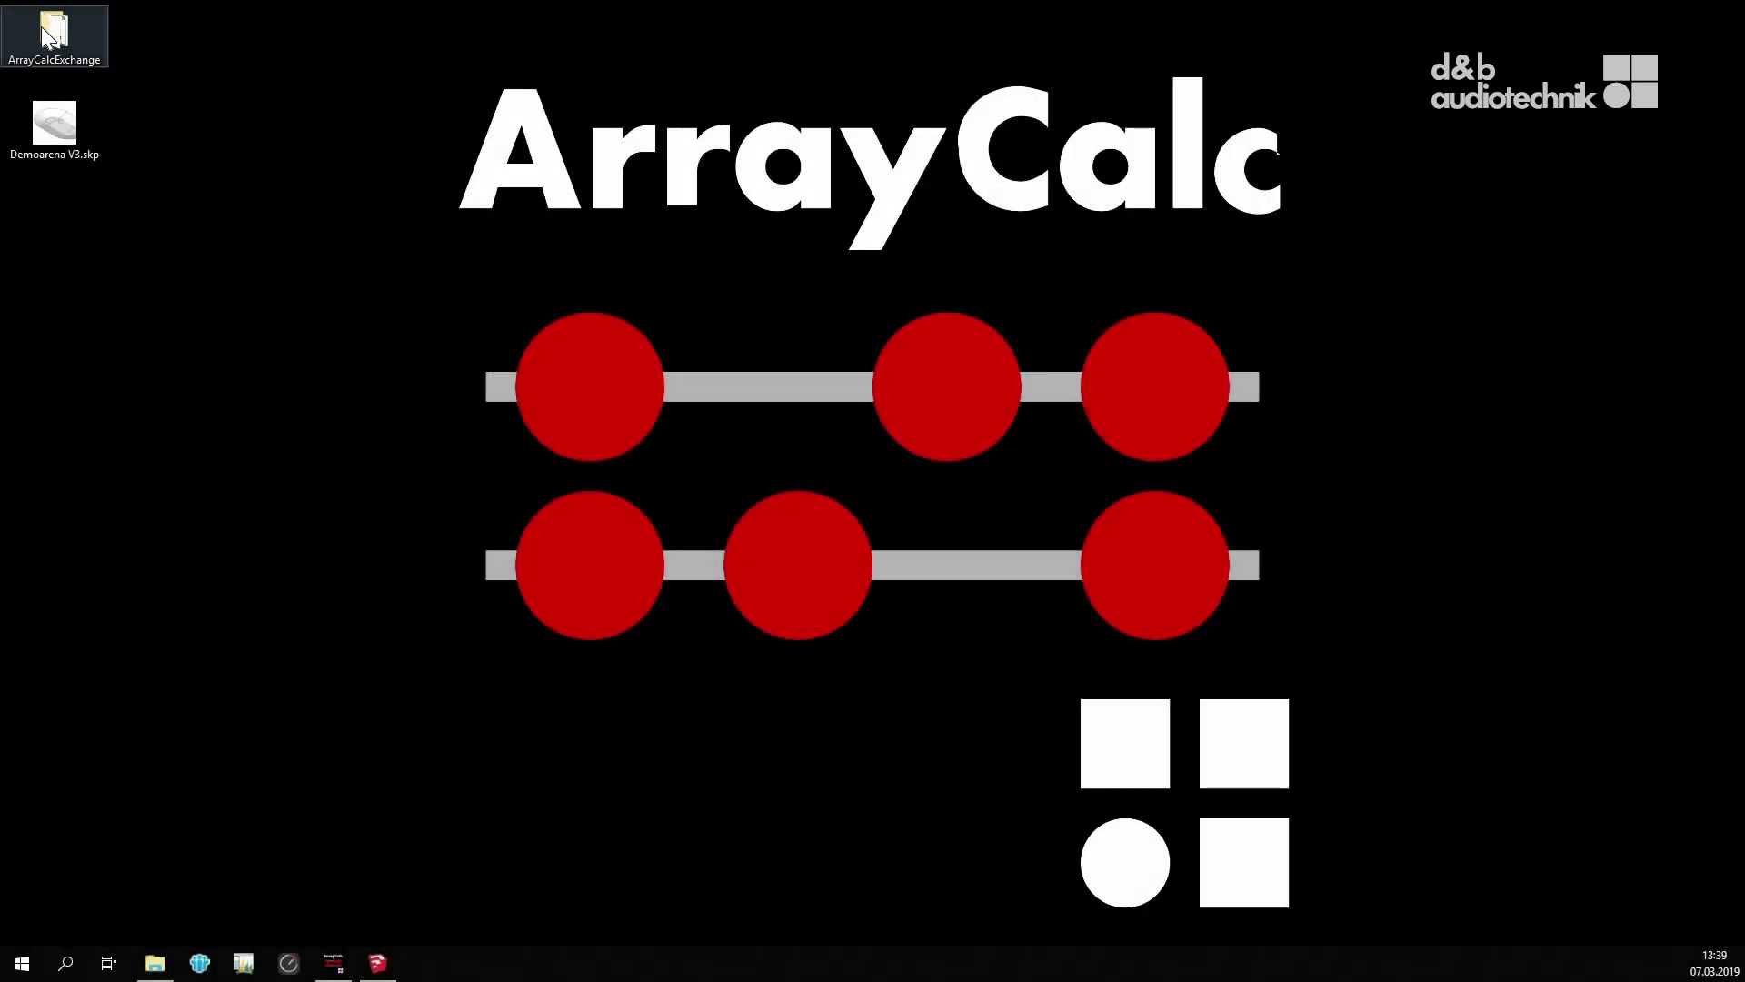
Install the ArrayCalcExchange.rbz extension in SketchUp's Extension Manager, check it among the managed extensions and close the manager
double_click(41, 26)
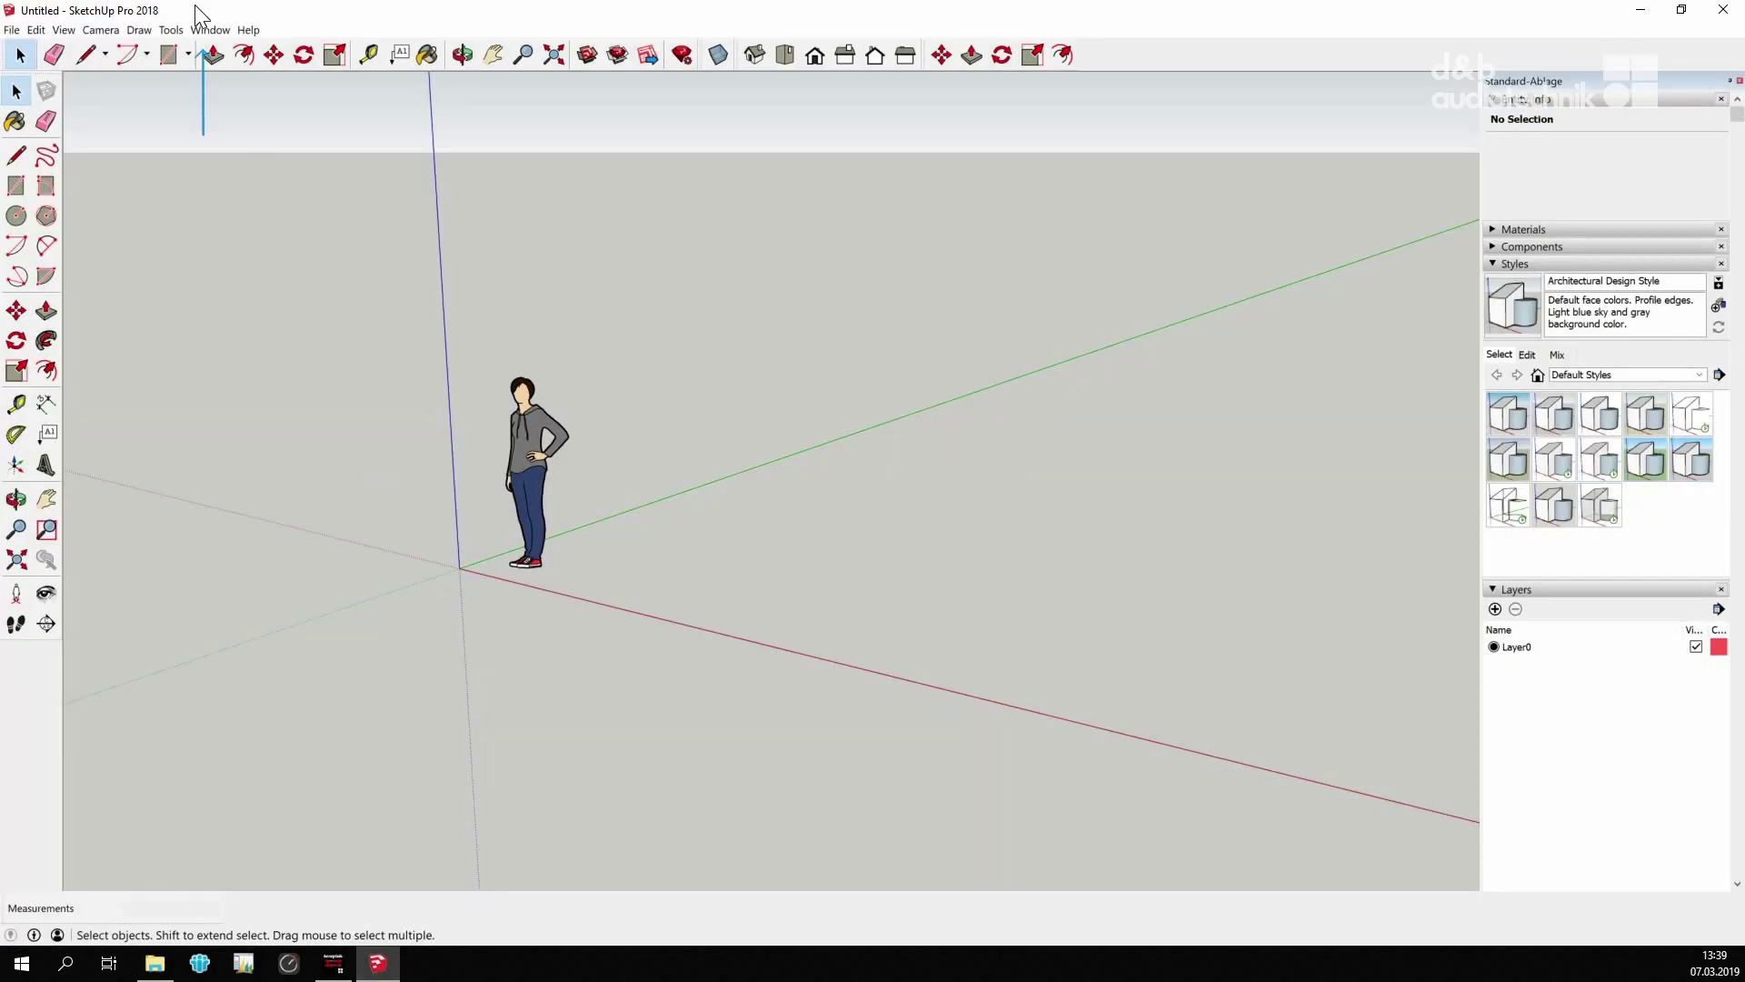
click(212, 31)
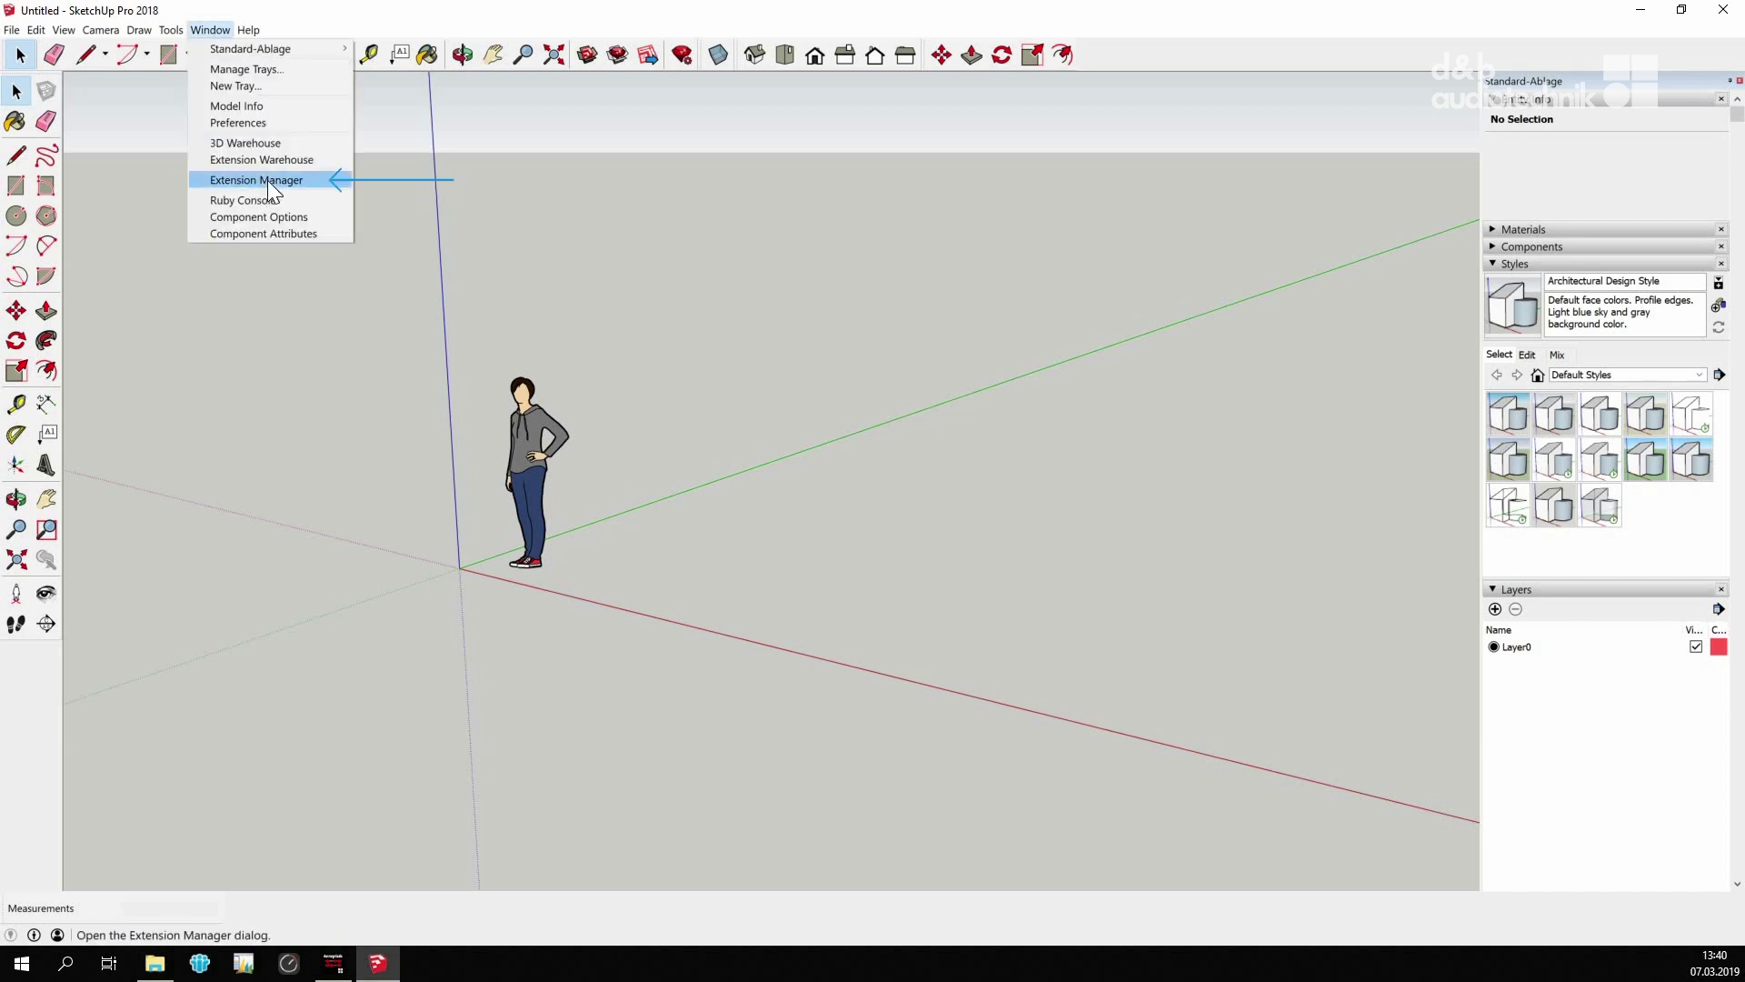
click(267, 178)
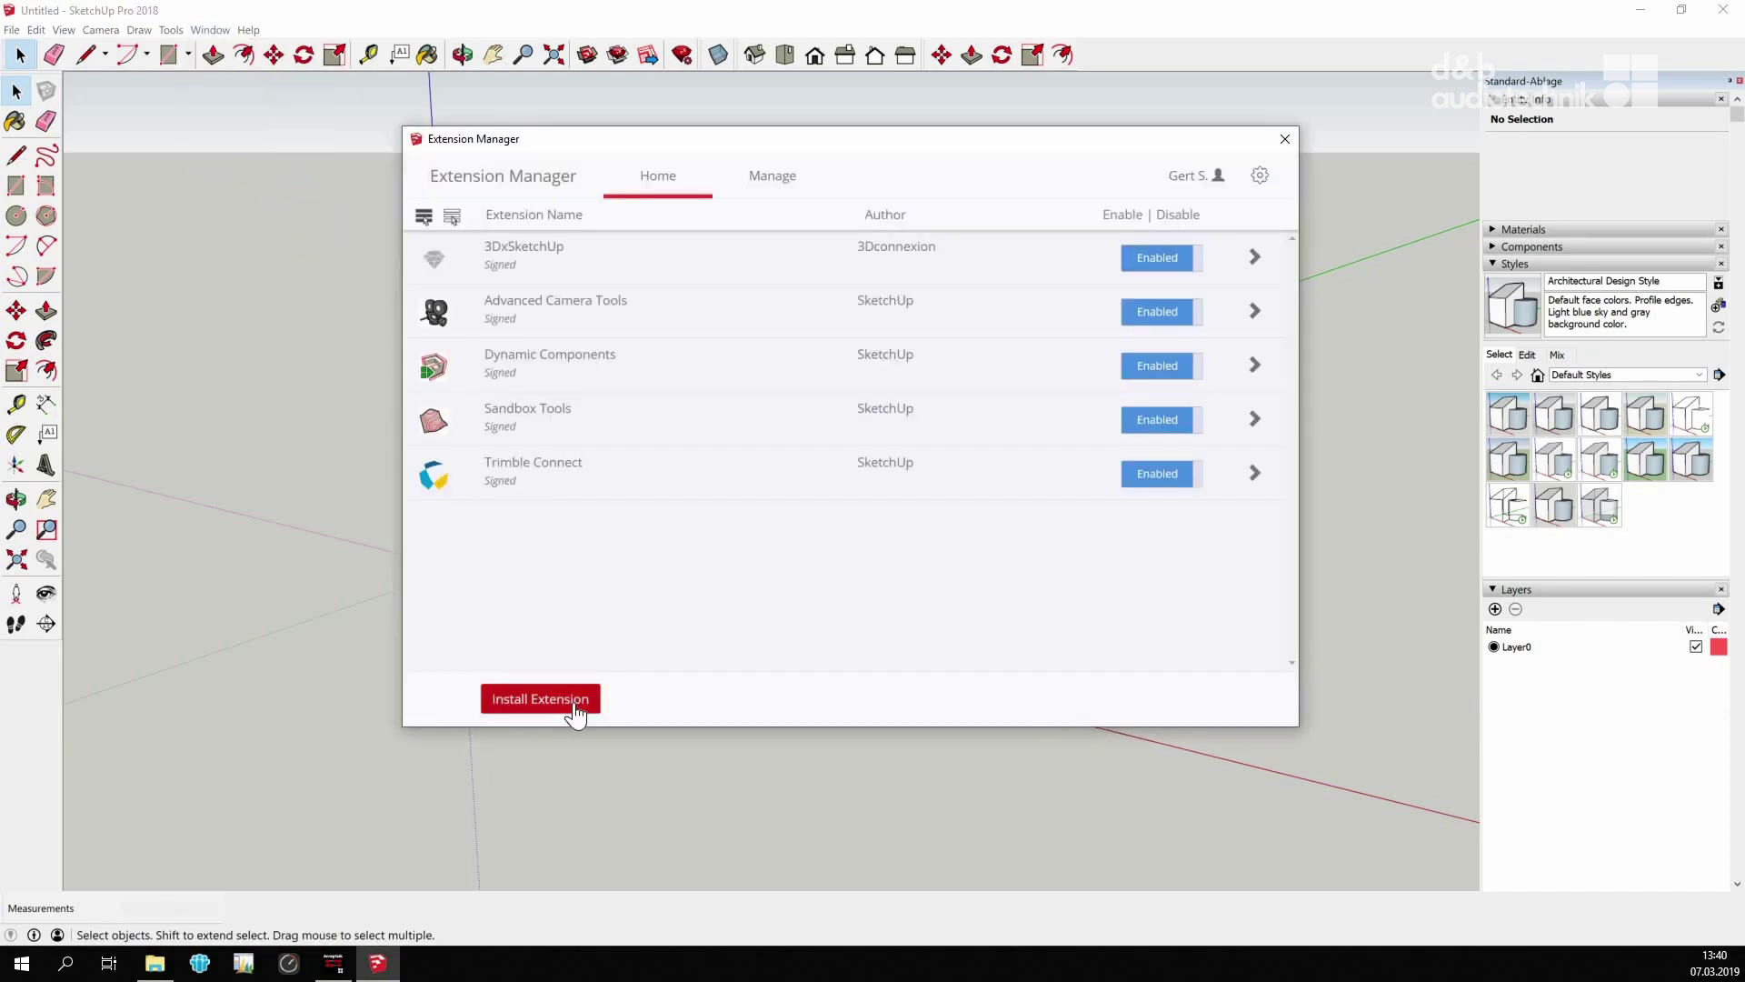
click(575, 702)
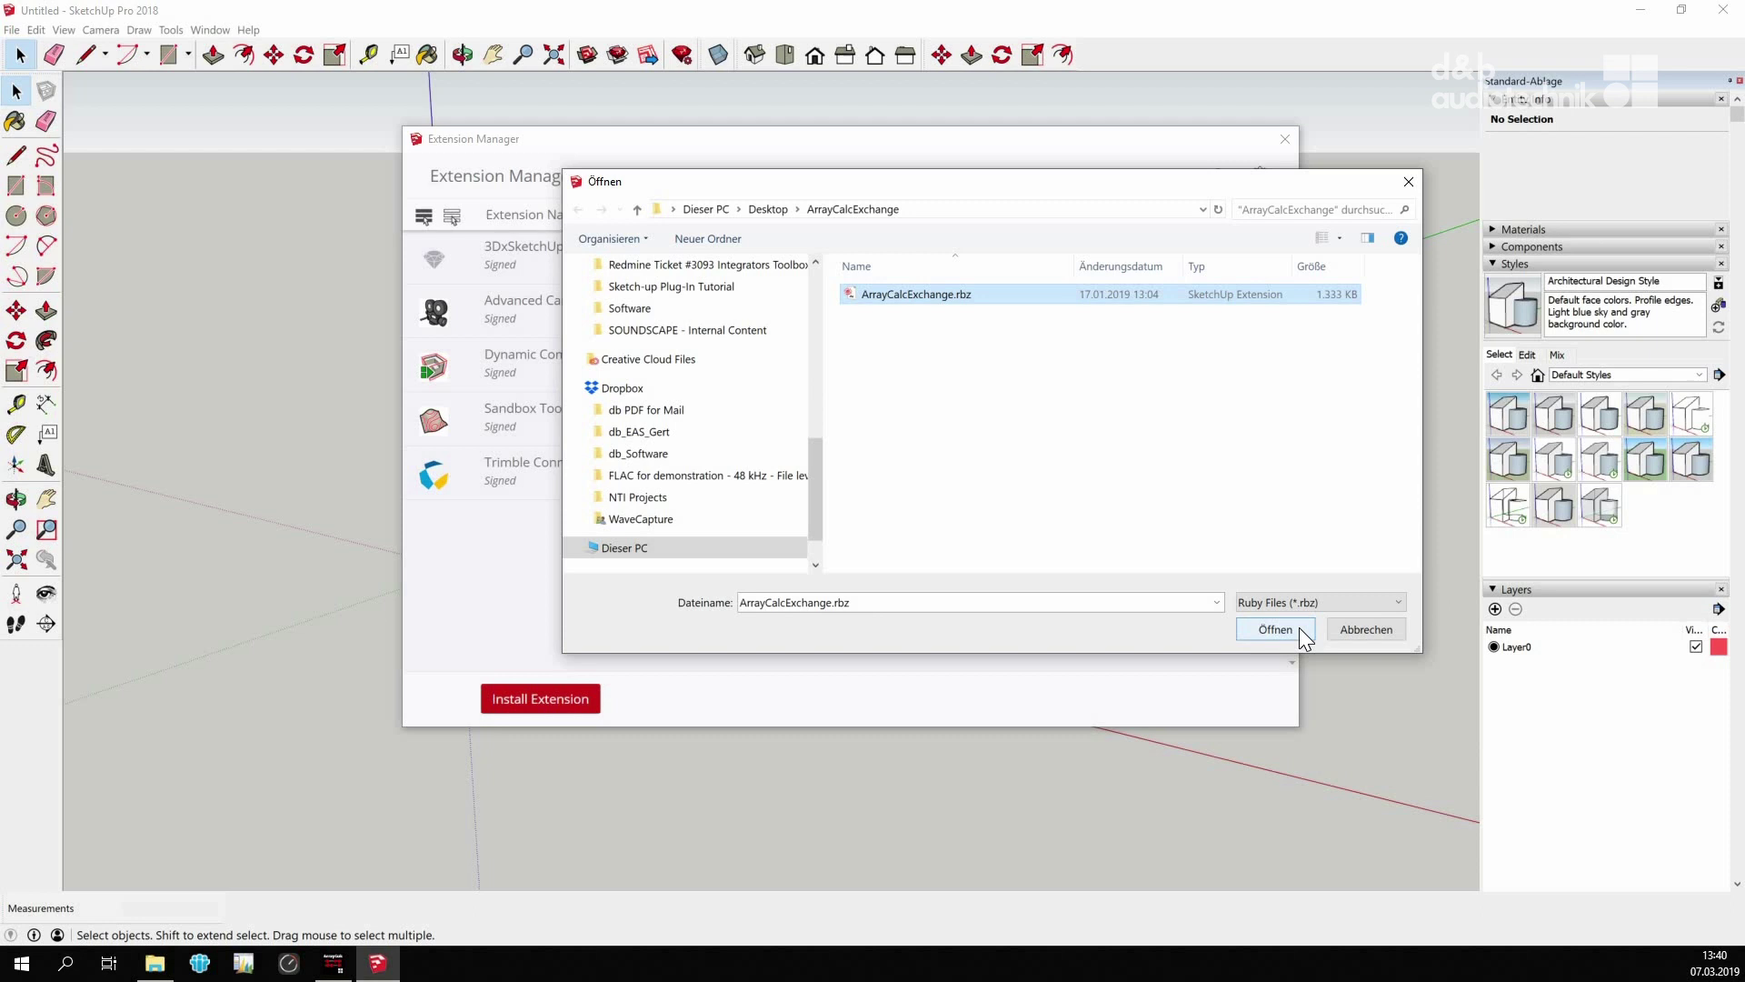
click(1275, 629)
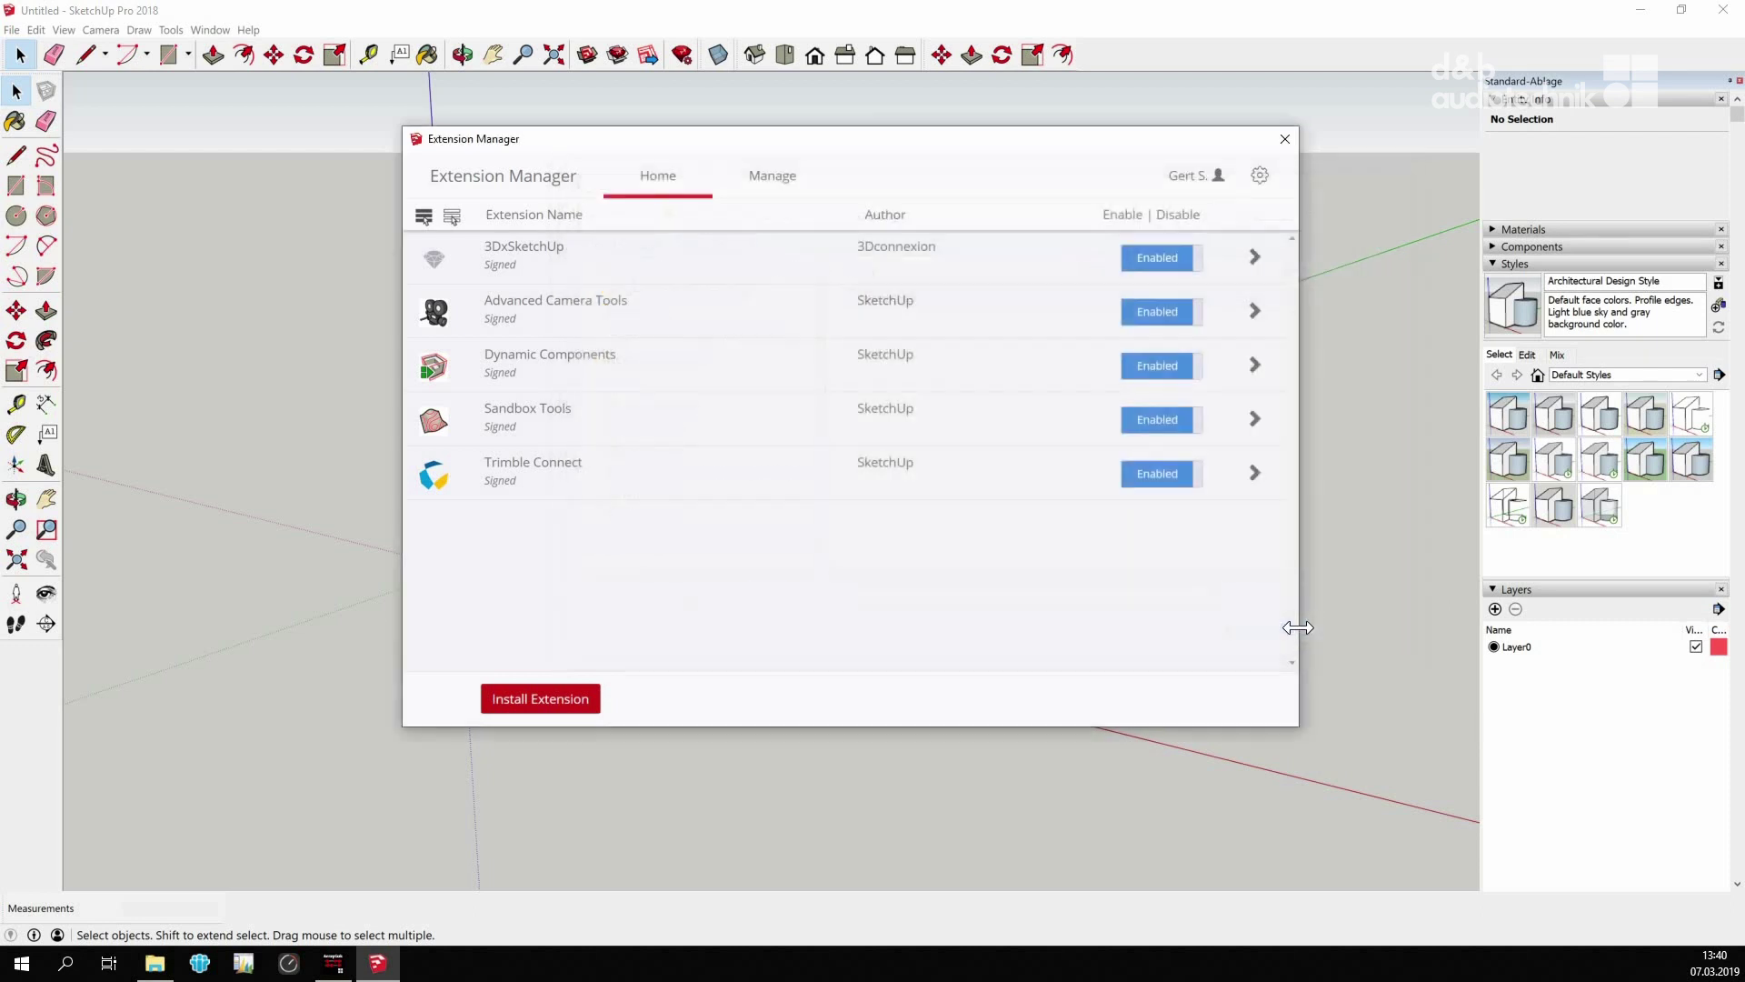
click(779, 186)
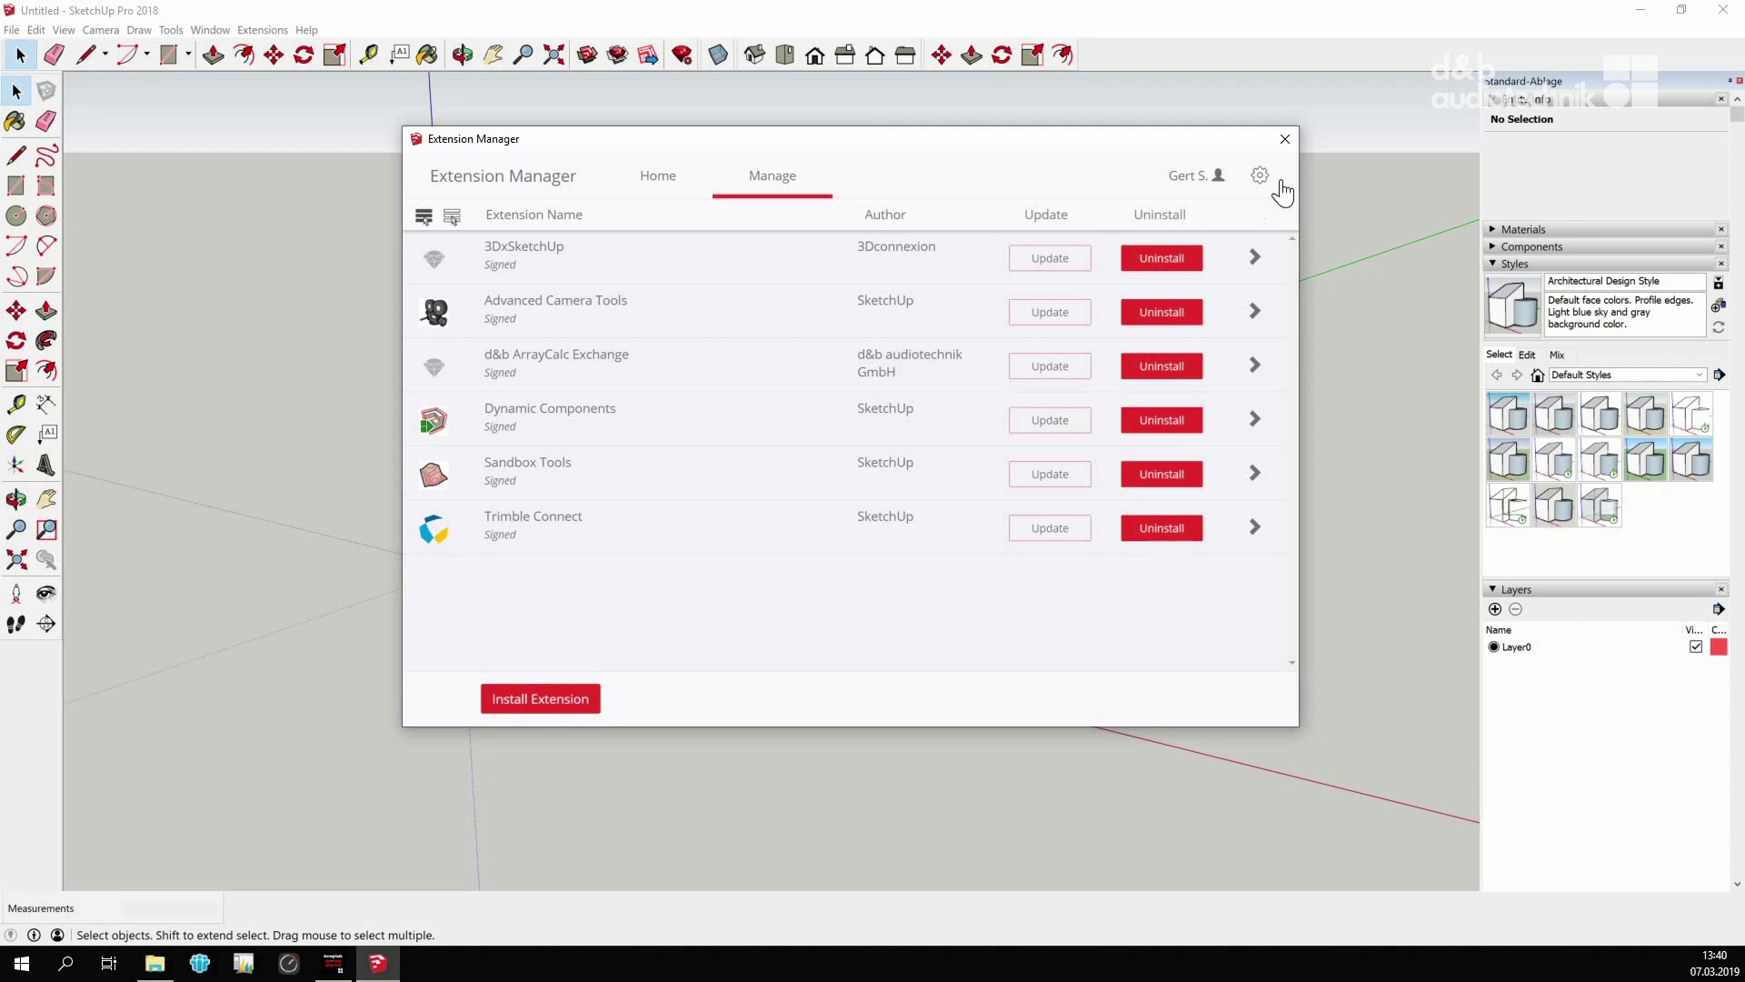
click(1286, 145)
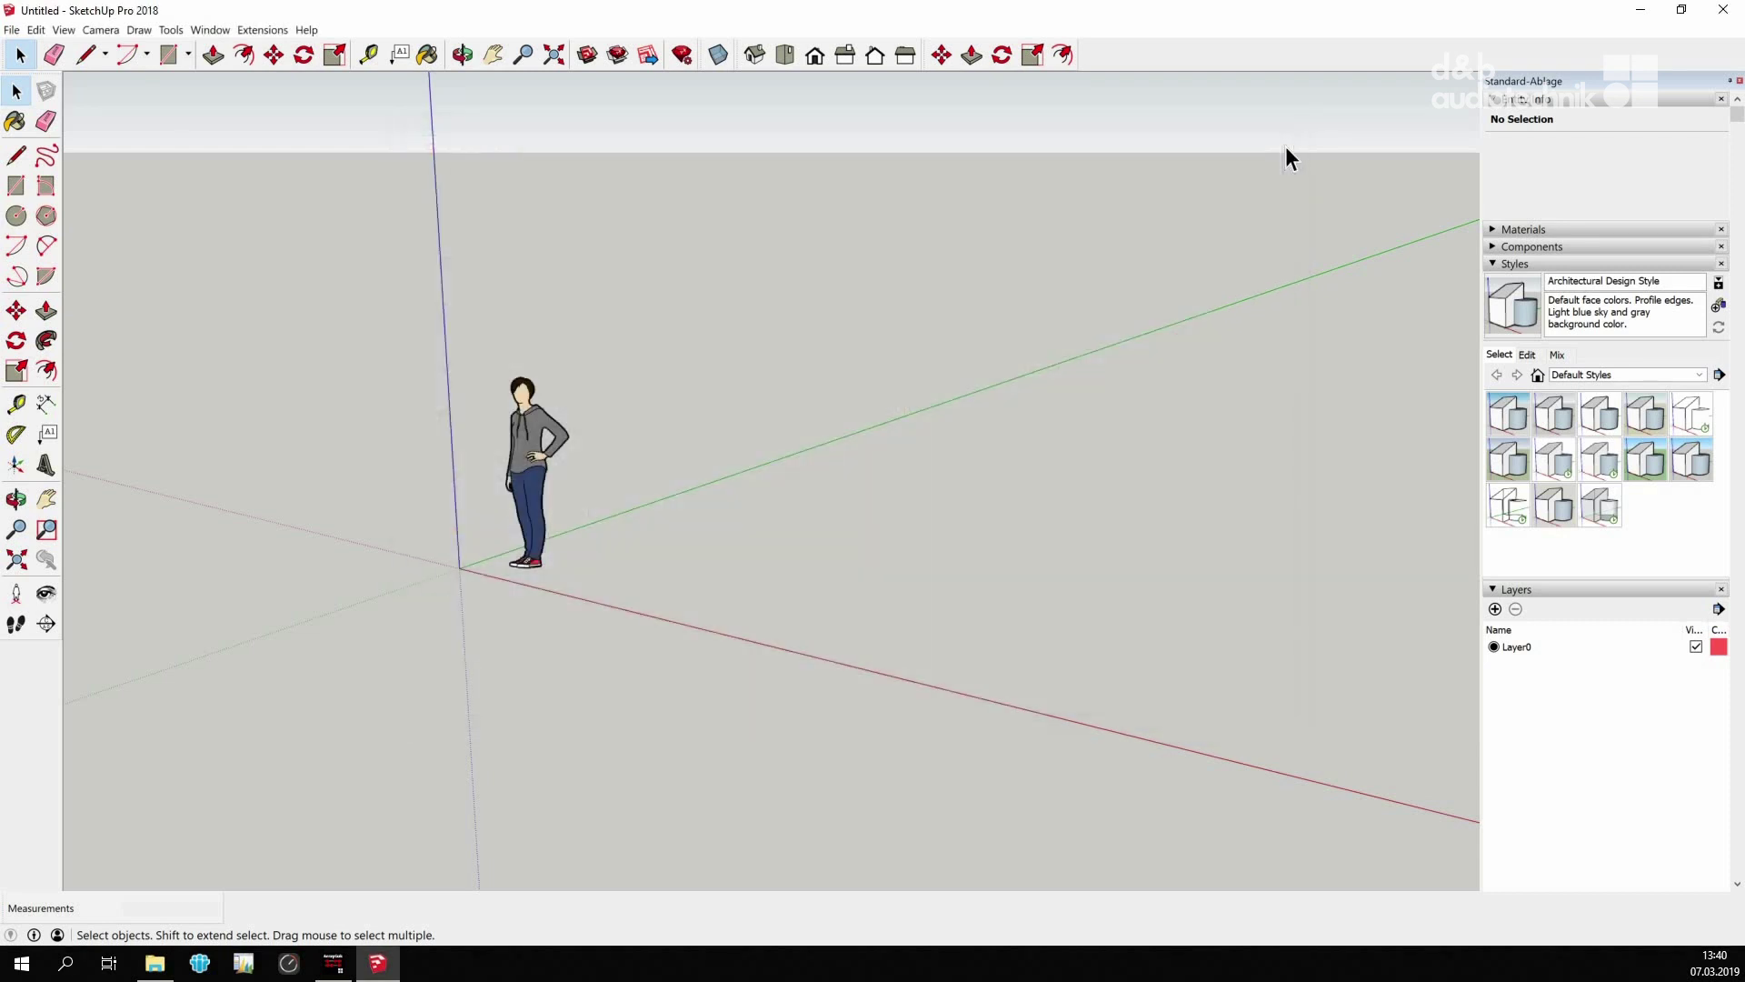
Show the d&b ArrayCalc Exchange toolbar
right_click(1259, 57)
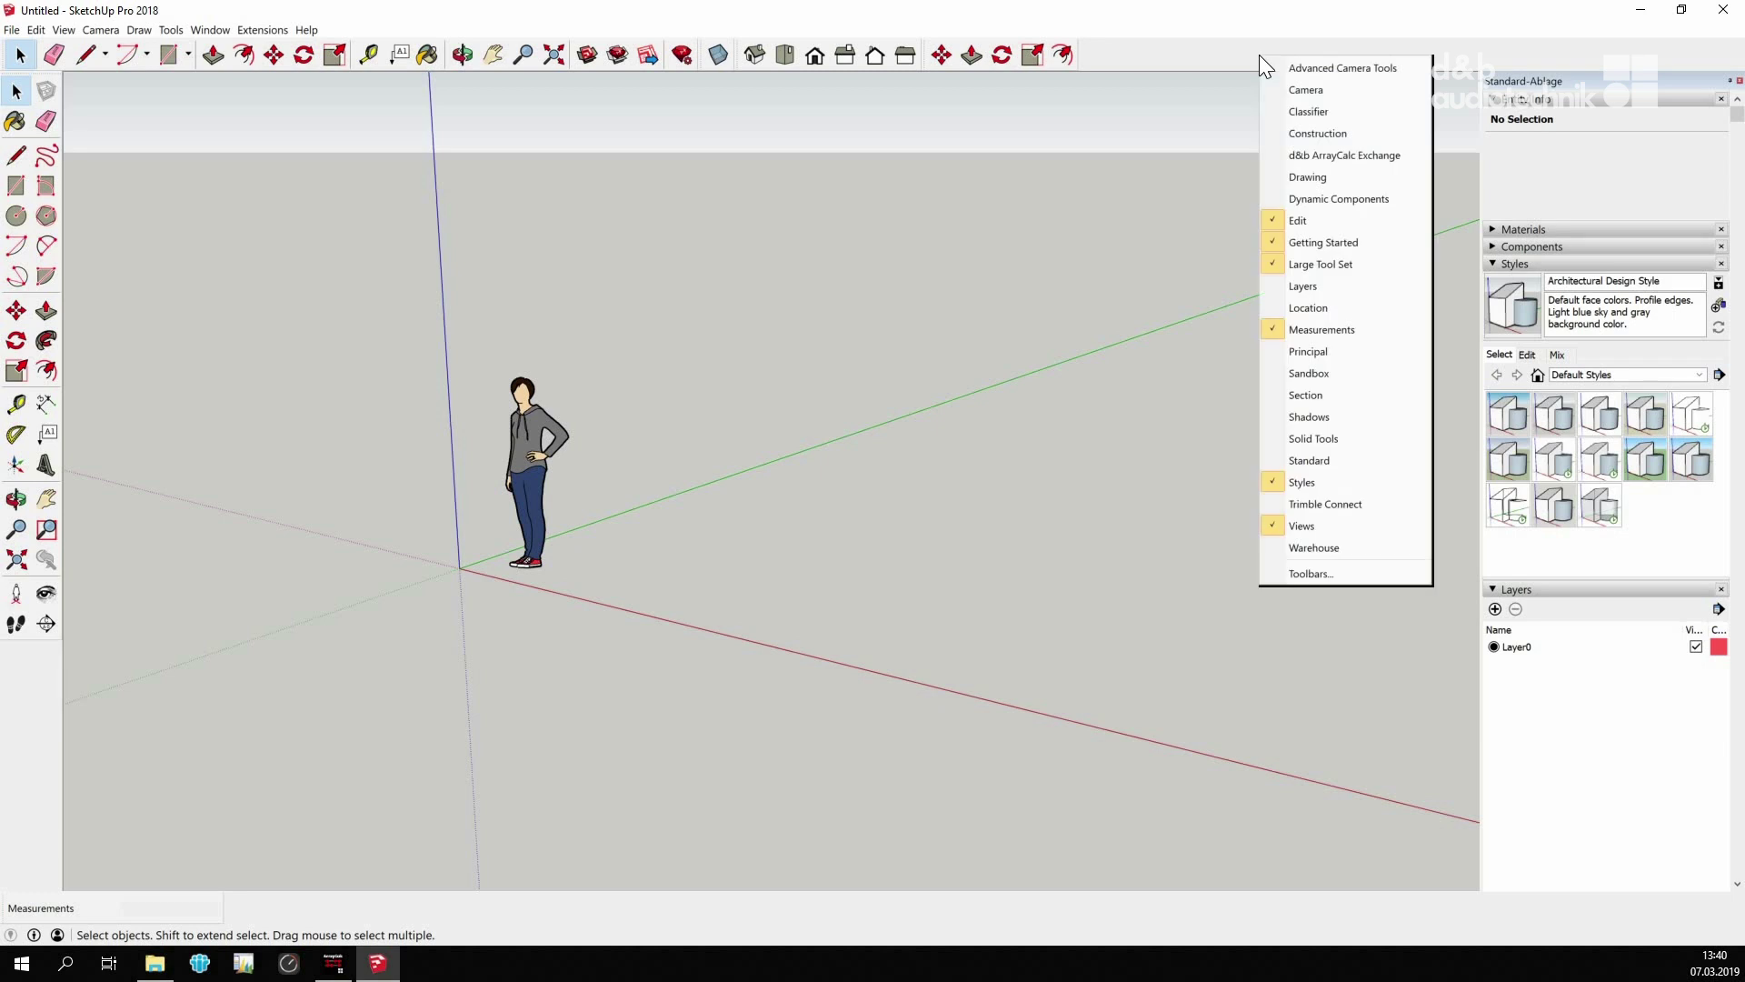
click(1273, 156)
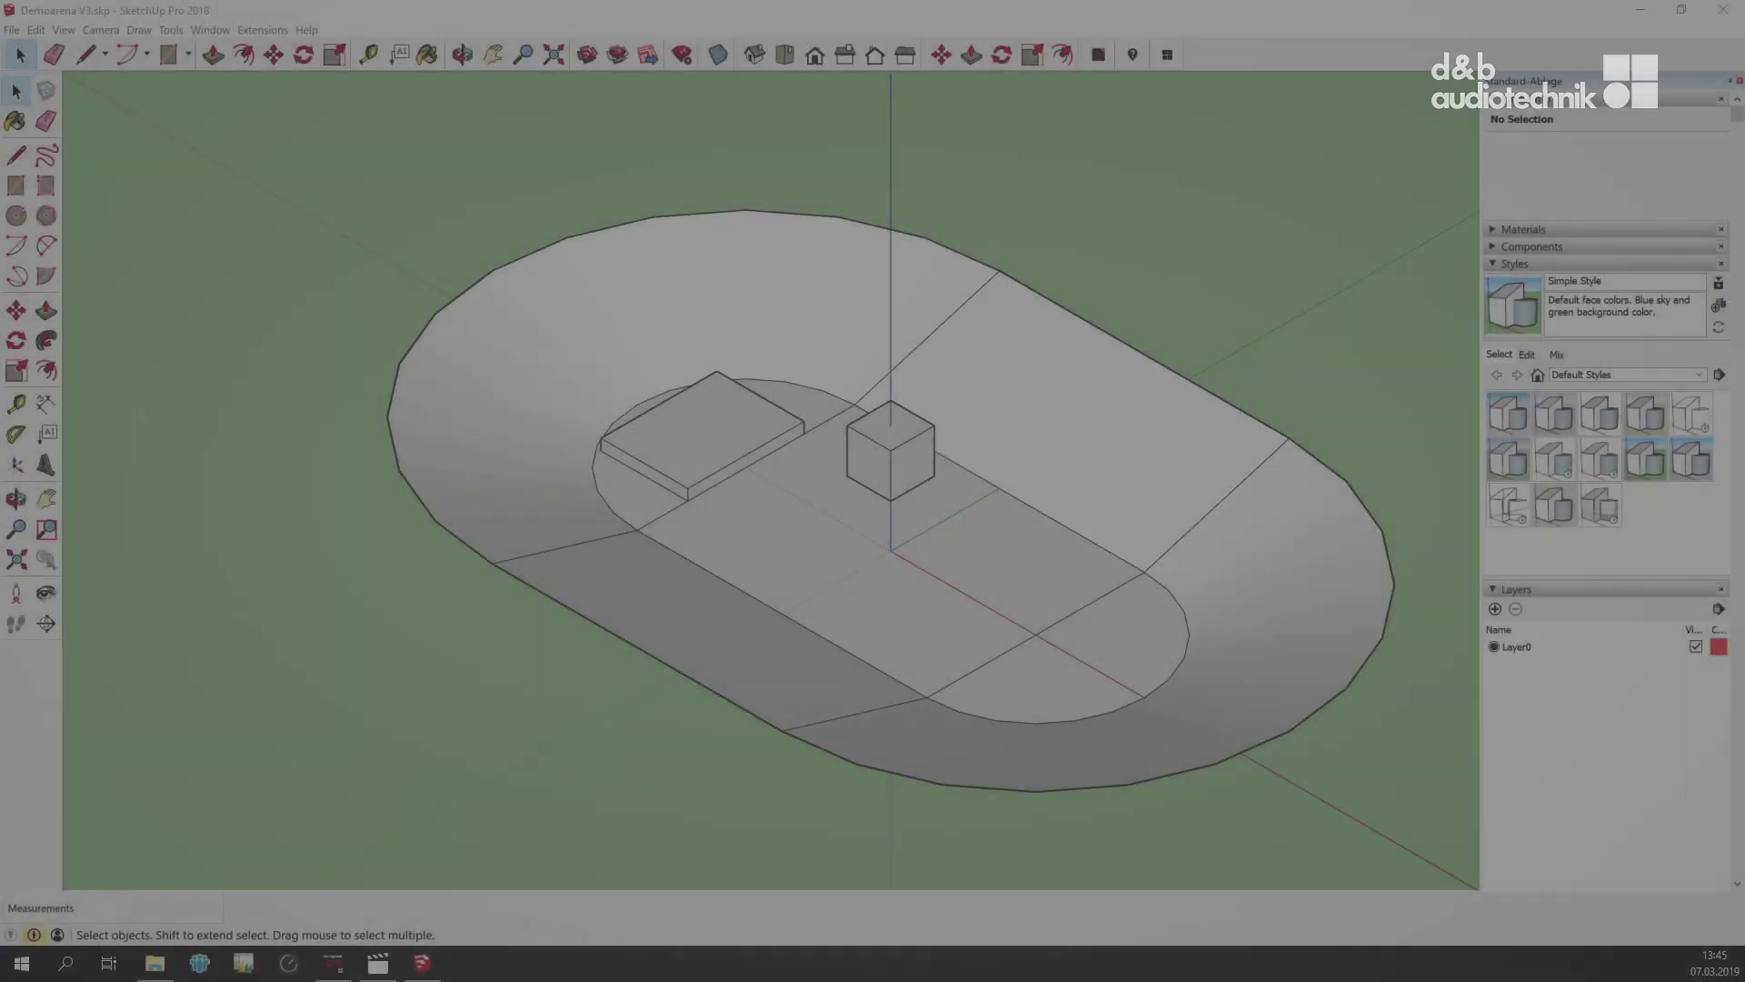
Create a new layer named Floor in the Demoarena V3 model
mouse_move(40, 937)
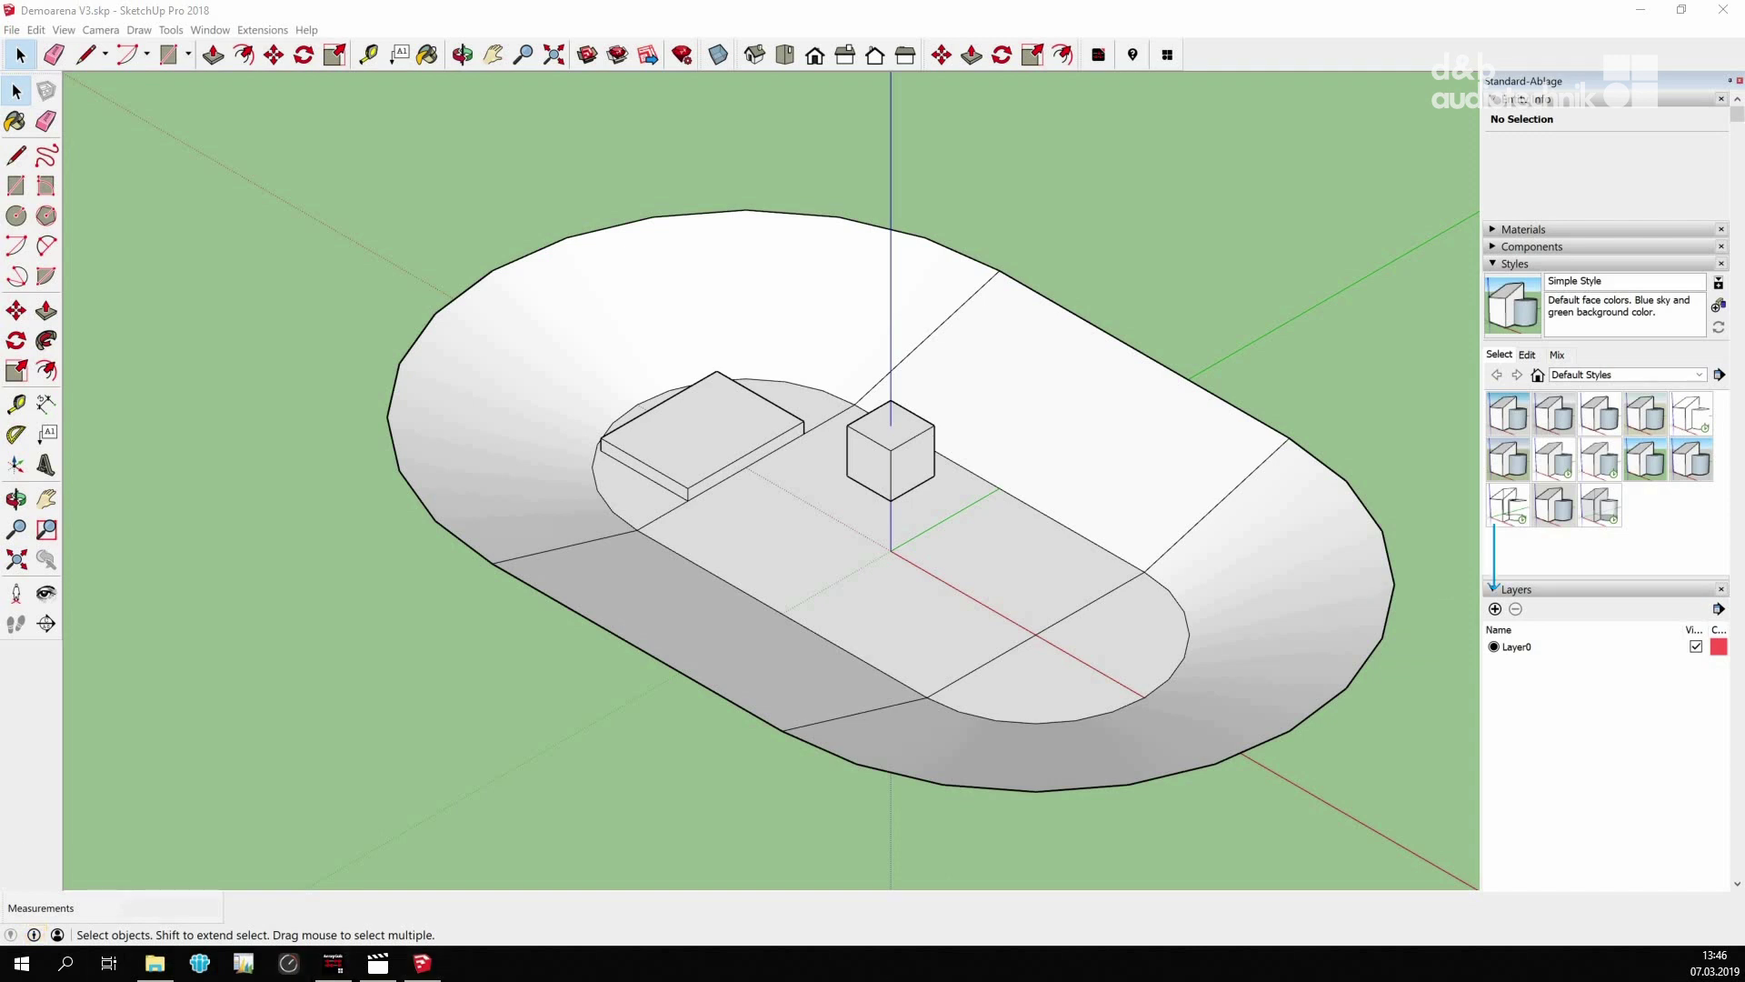
click(1496, 609)
text(F)
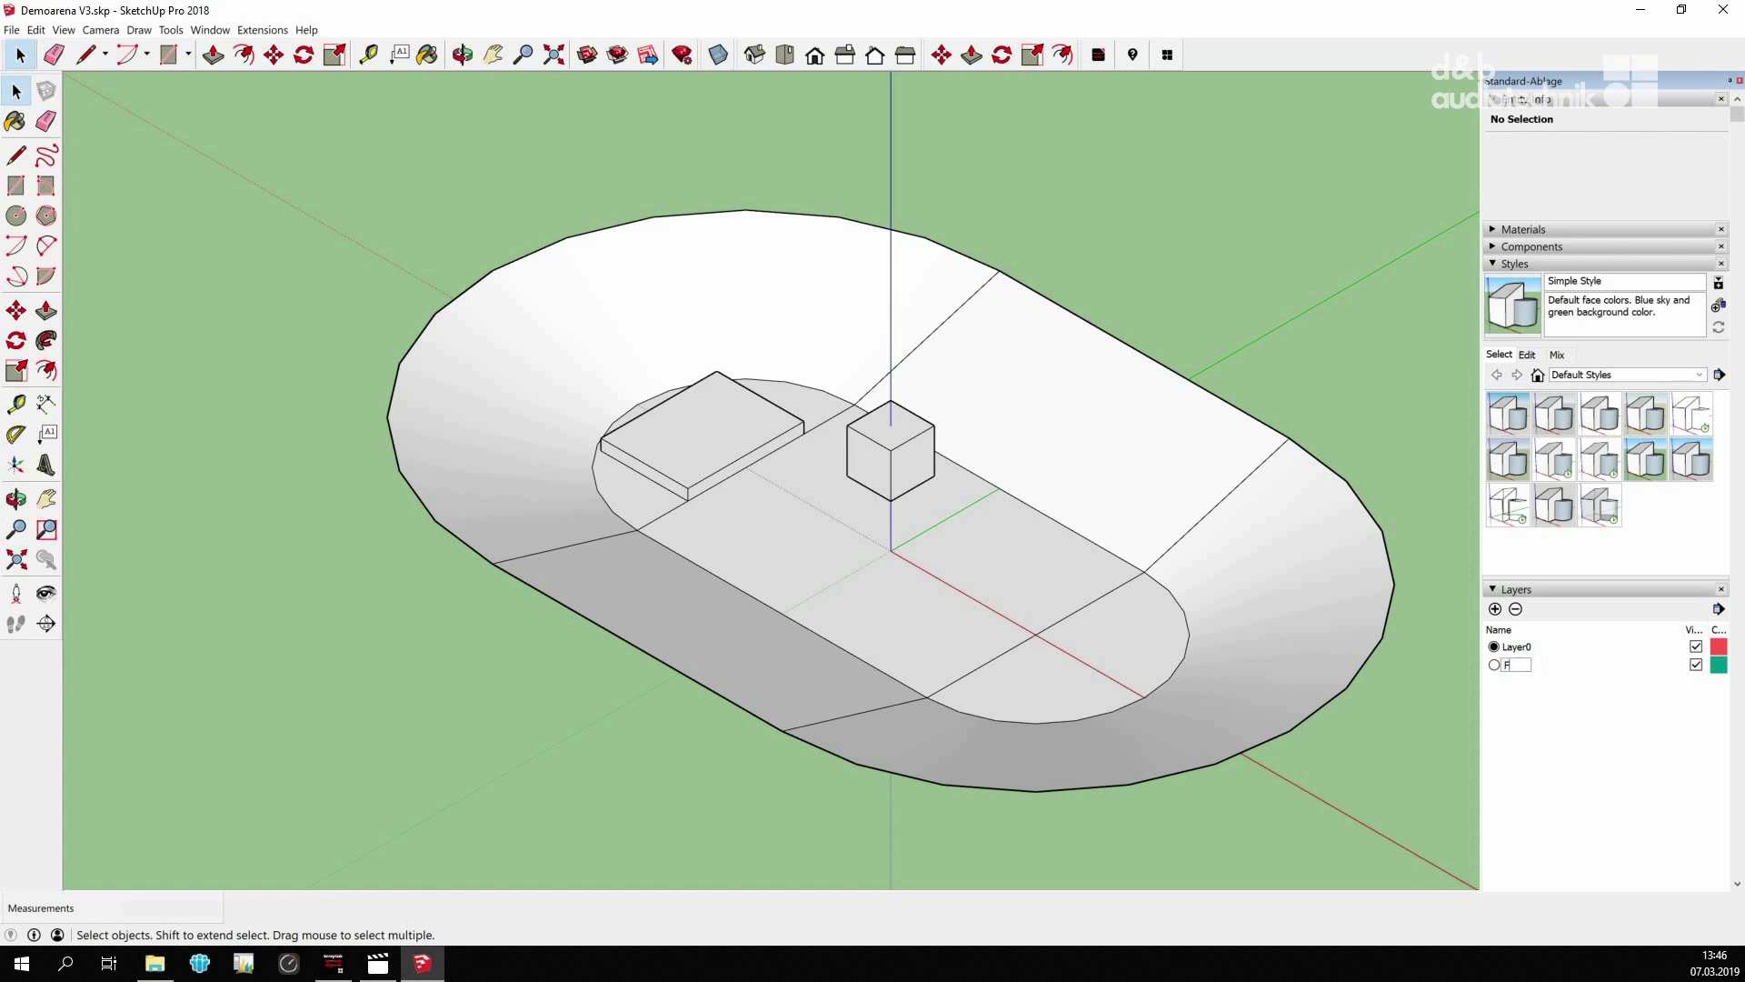
text(loor)
key(Return)
Assign the three flat floor faces inside the arena to the Floor layer
click(630, 494)
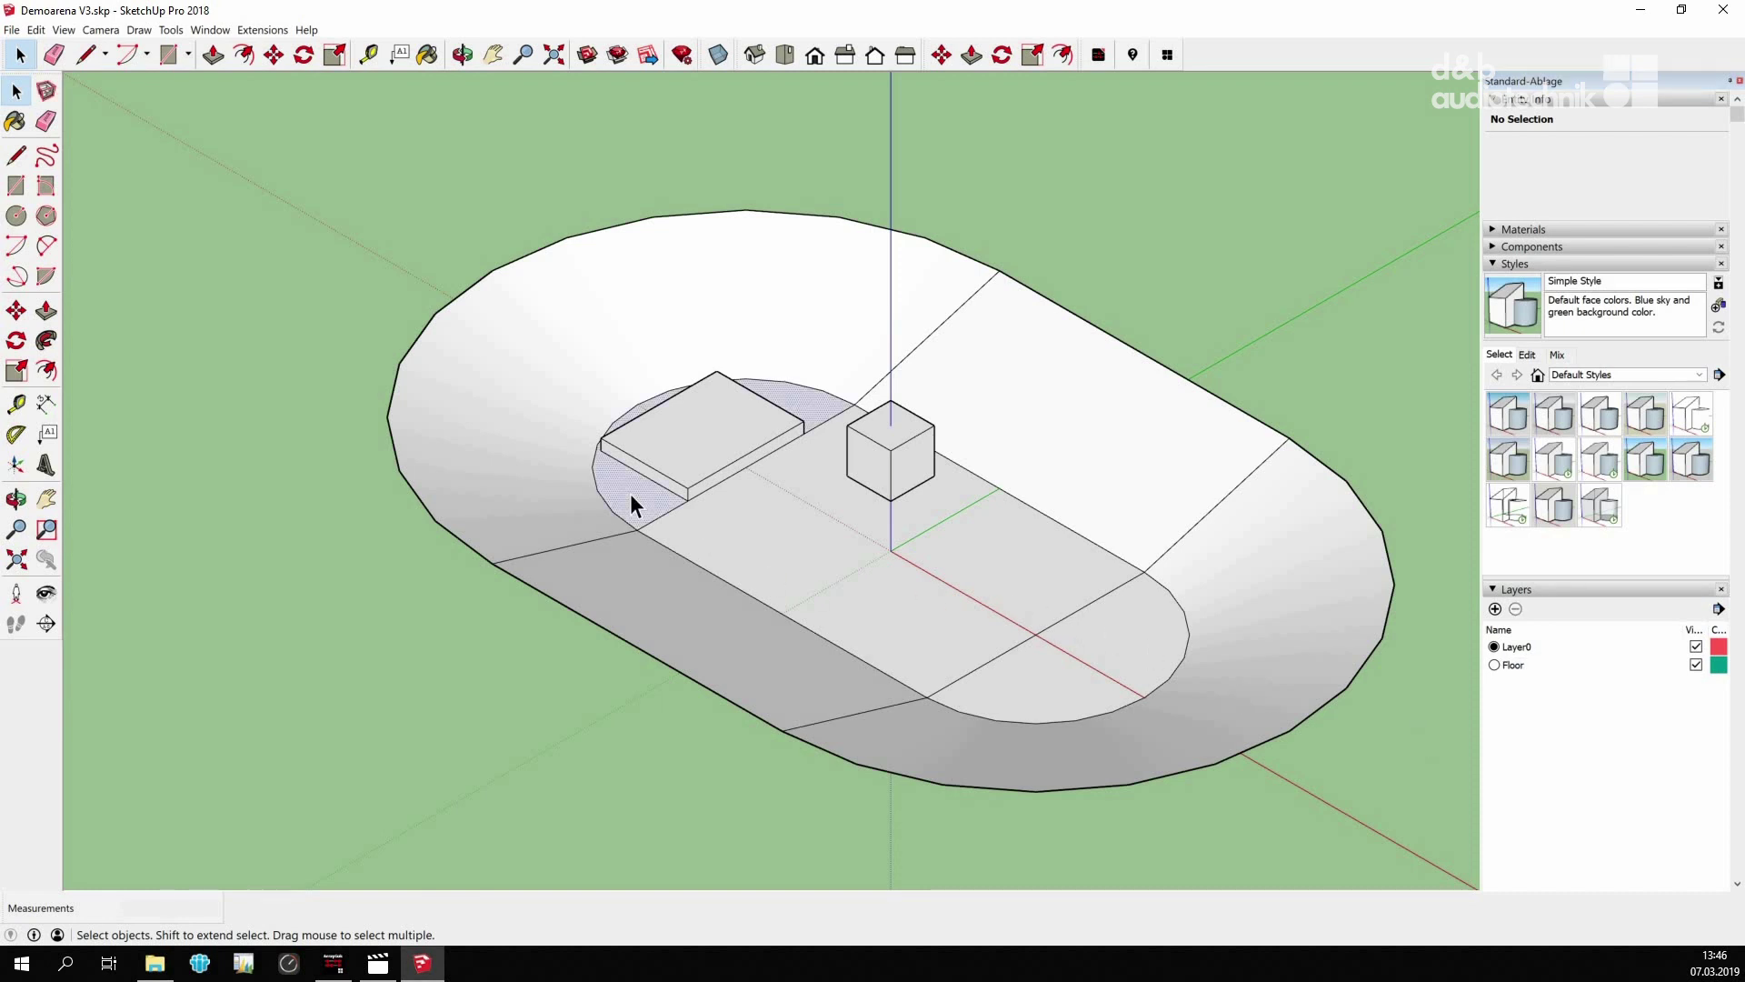
shift+click(770, 532)
shift+click(1124, 619)
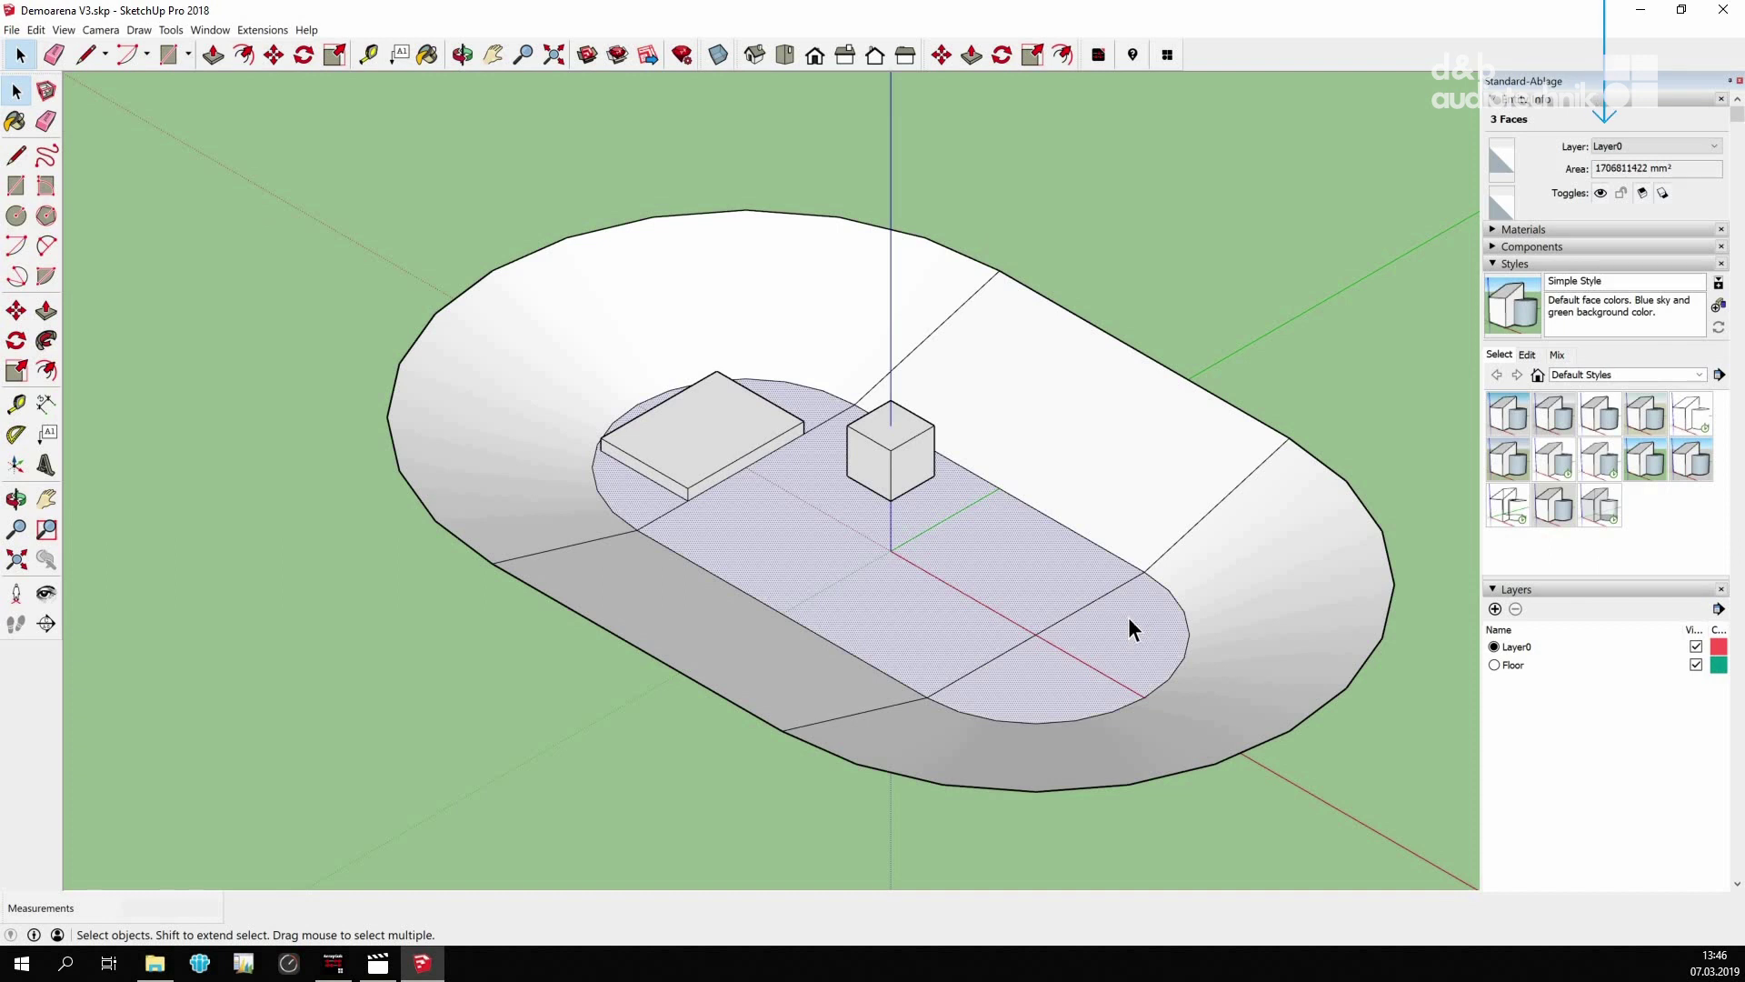
click(1672, 146)
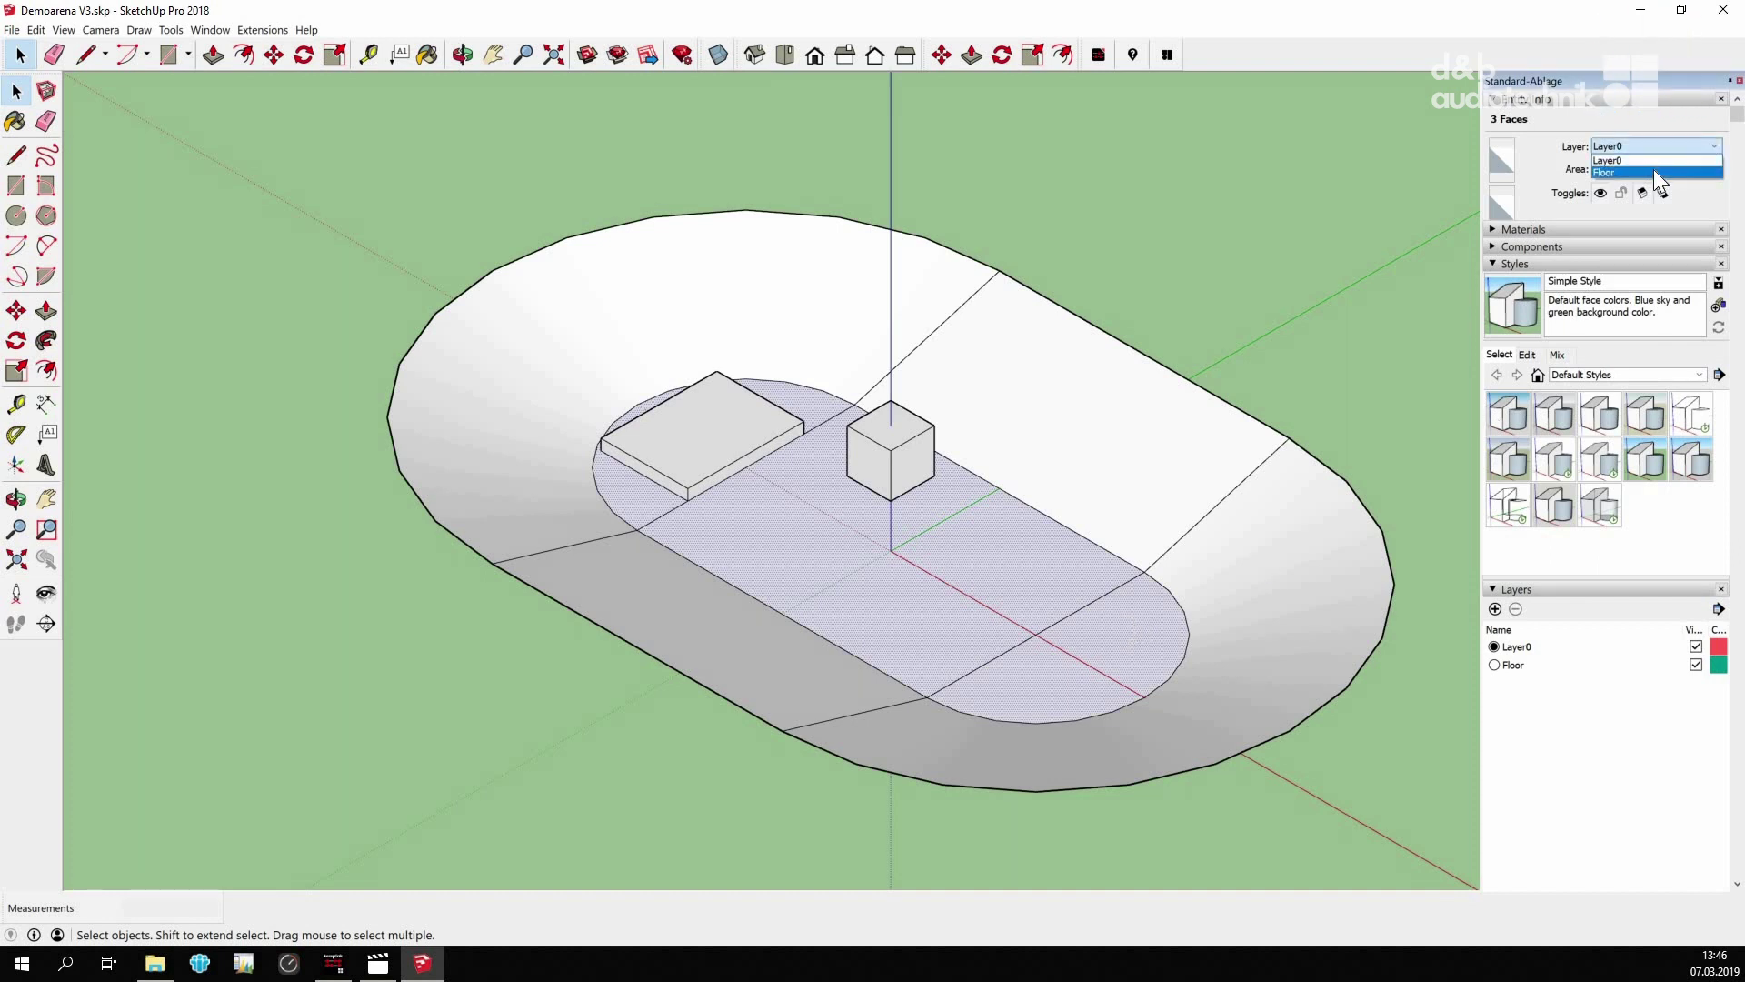
click(1654, 171)
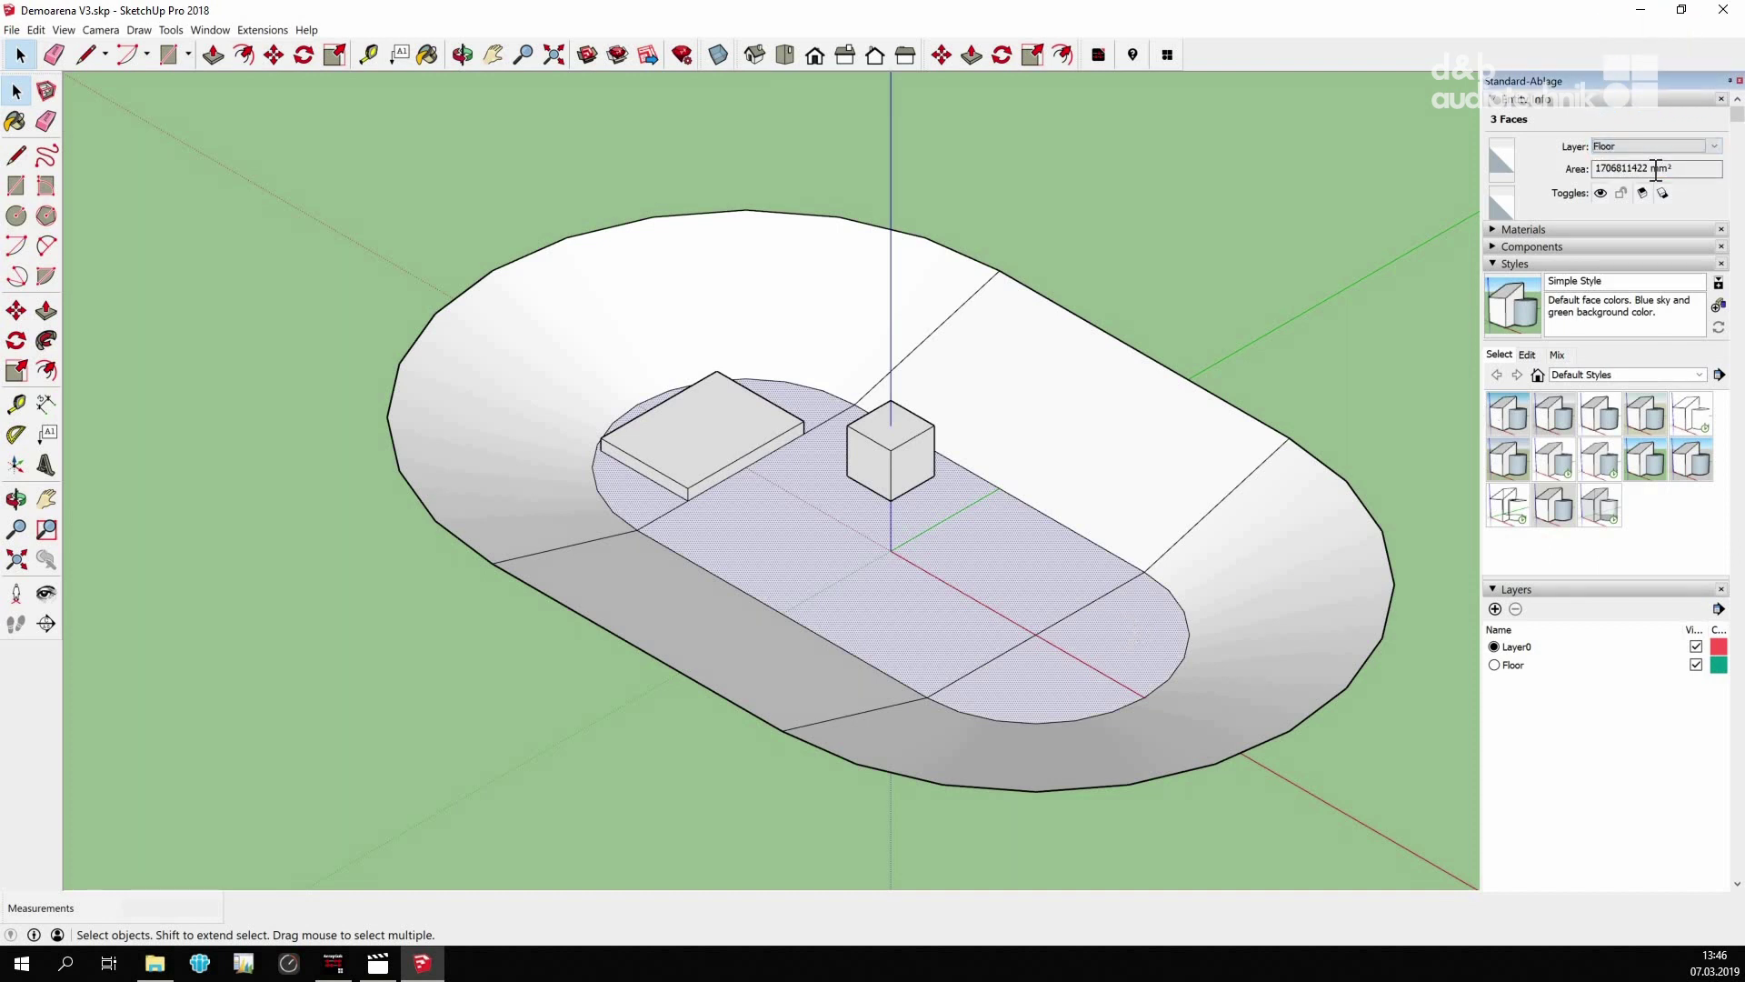
Change the Floor layer's color to olive yellow using the color wheel
click(1719, 665)
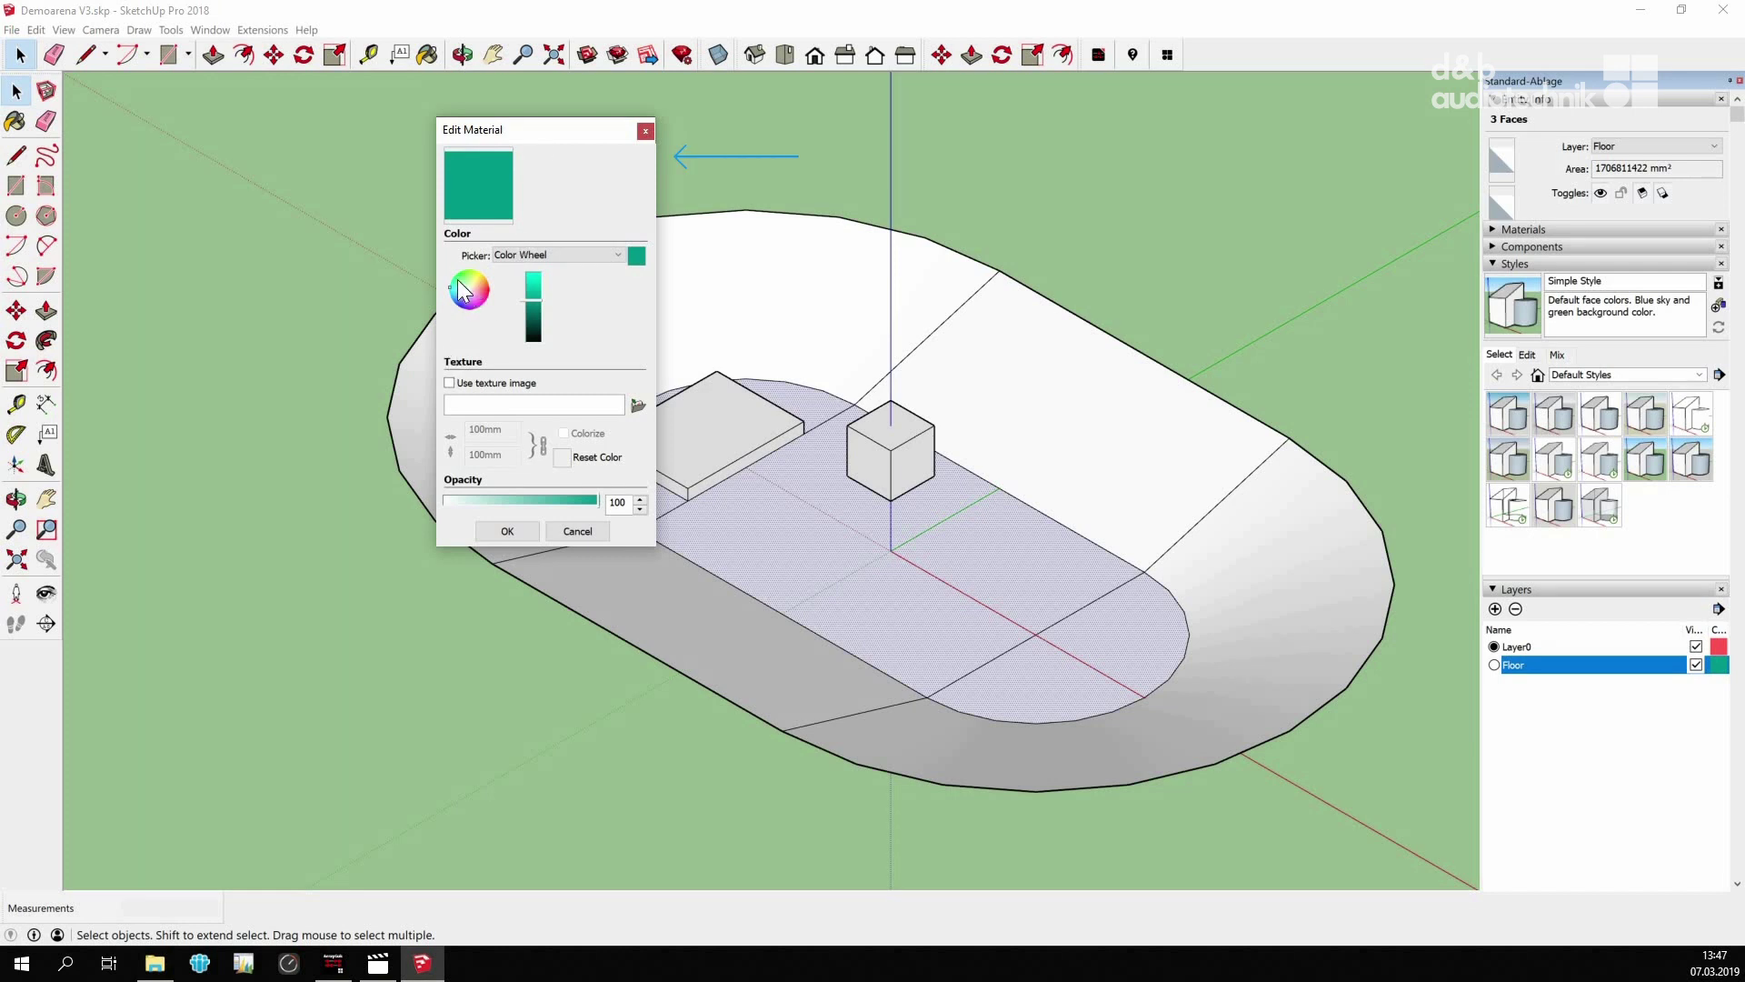
drag(477, 282, 484, 270)
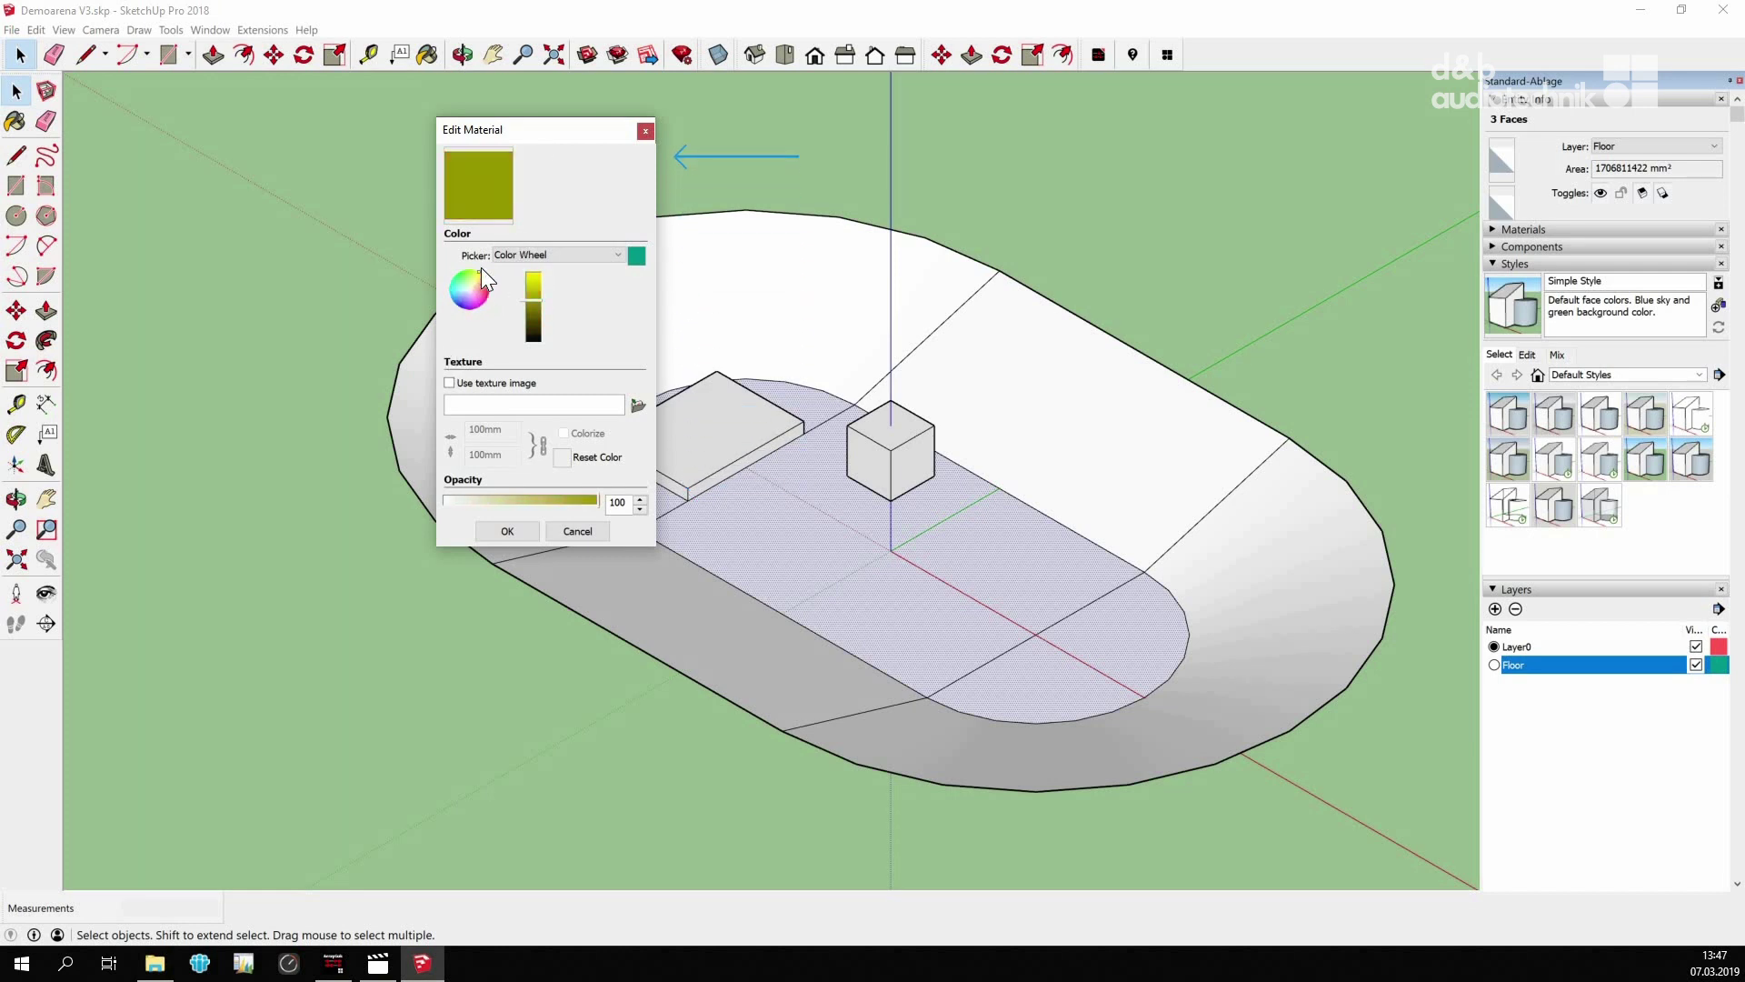
click(505, 530)
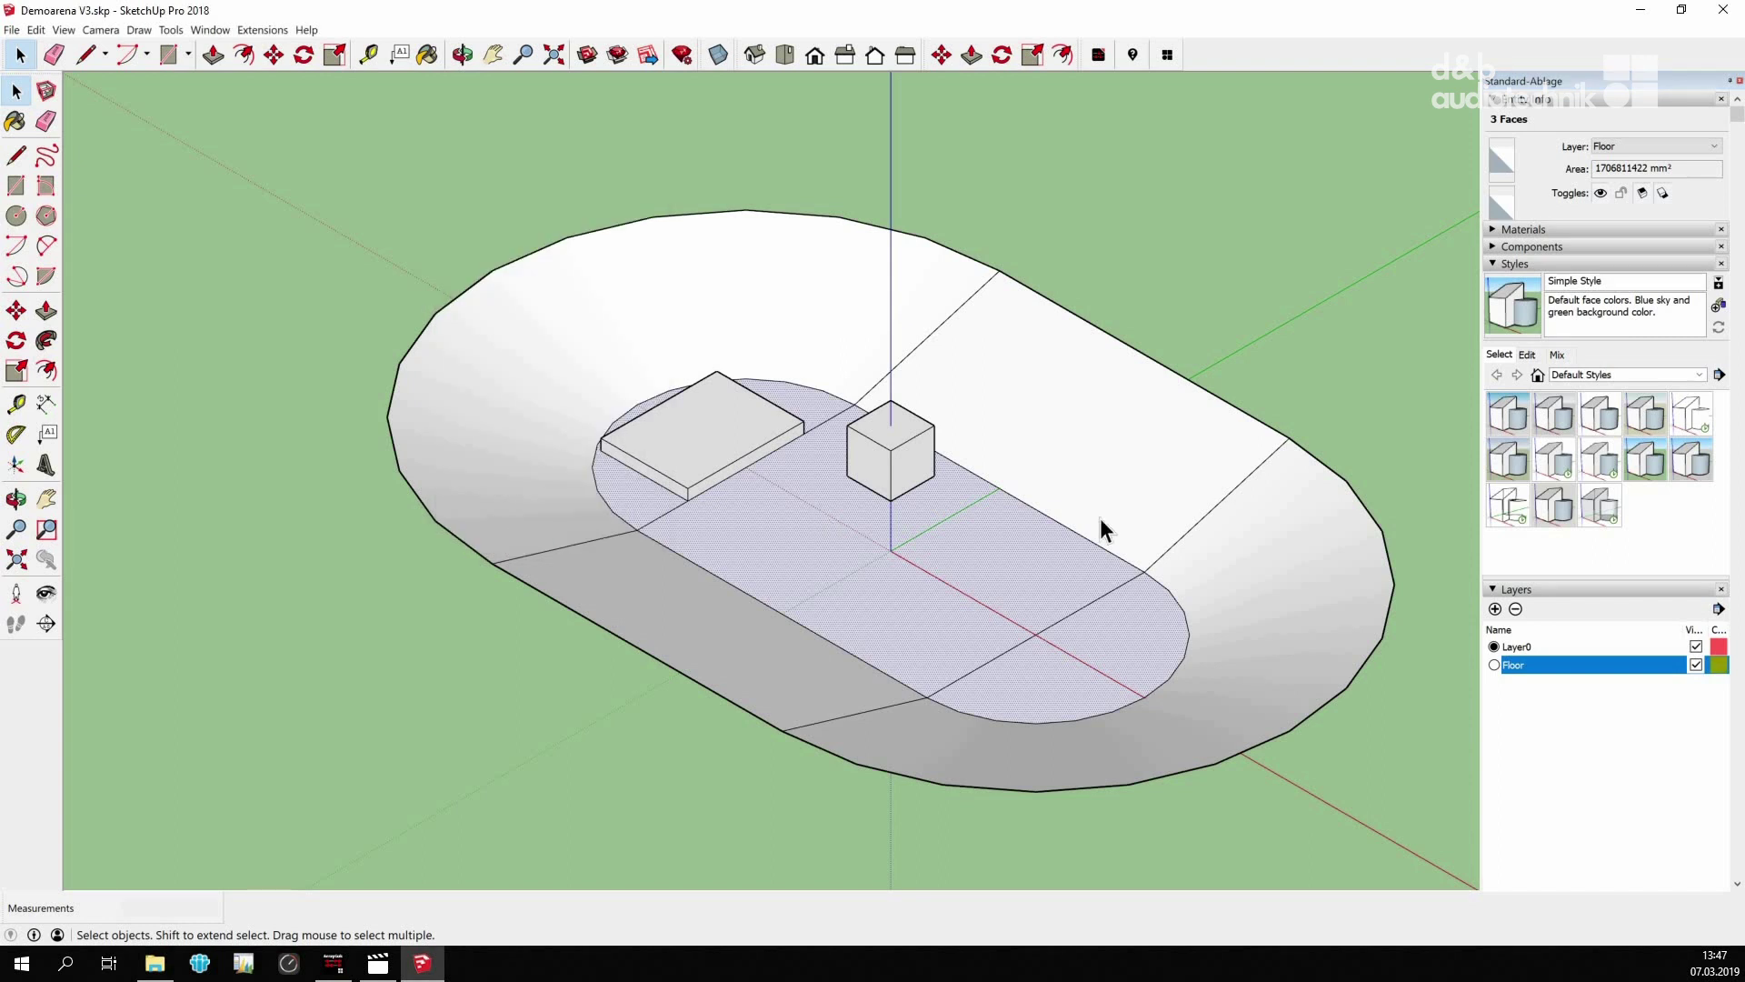
Create a new layer named Stands
click(1495, 609)
text(St)
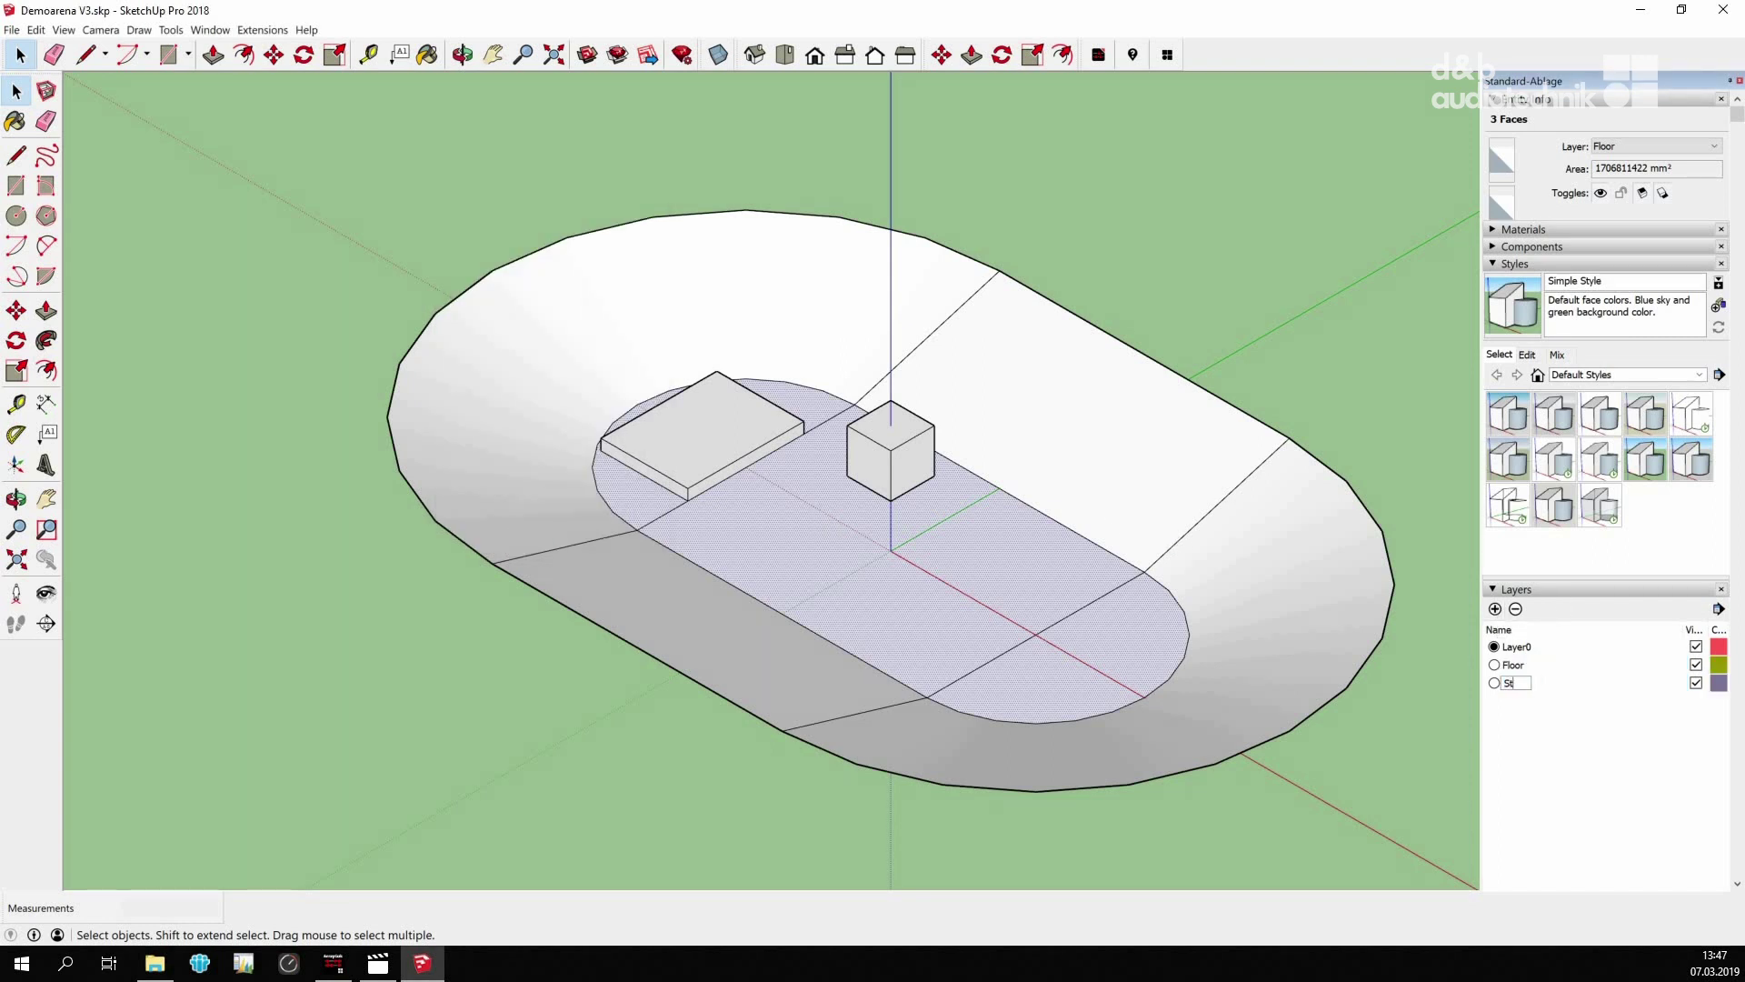
text(ands)
Assign all the sloped seating surfaces around the arena floor to the Stands layer
click(792, 318)
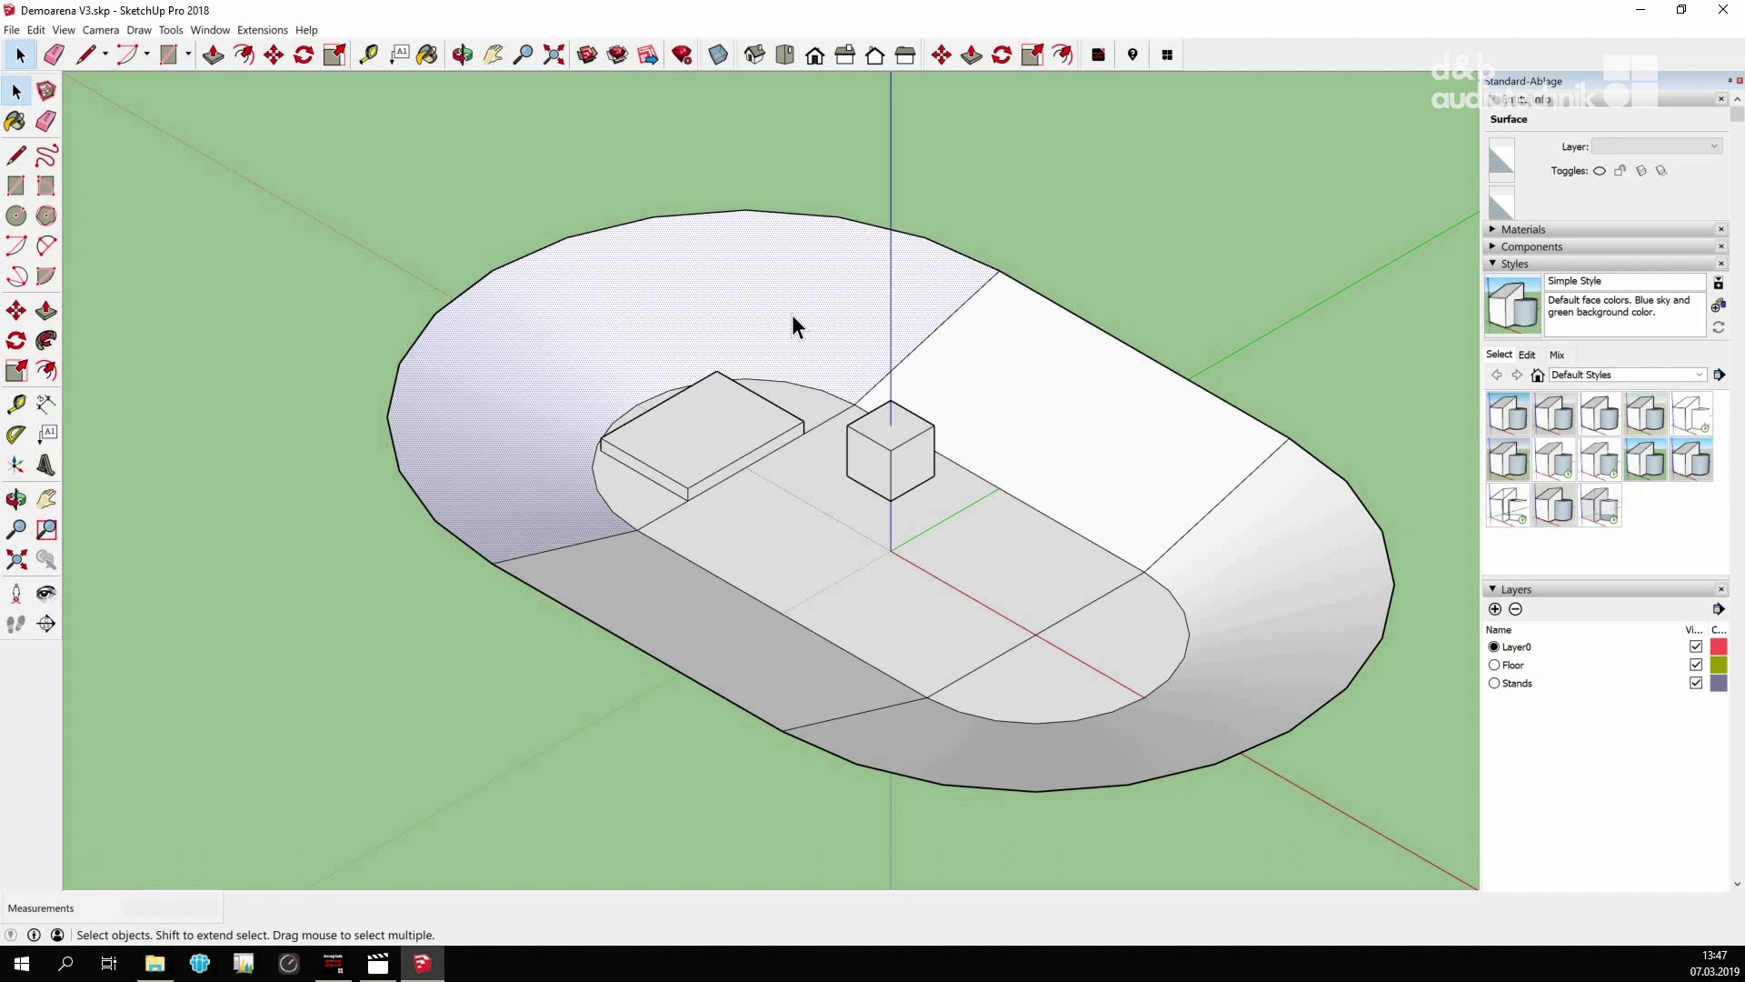
shift+click(989, 351)
shift+click(1296, 535)
shift+click(782, 663)
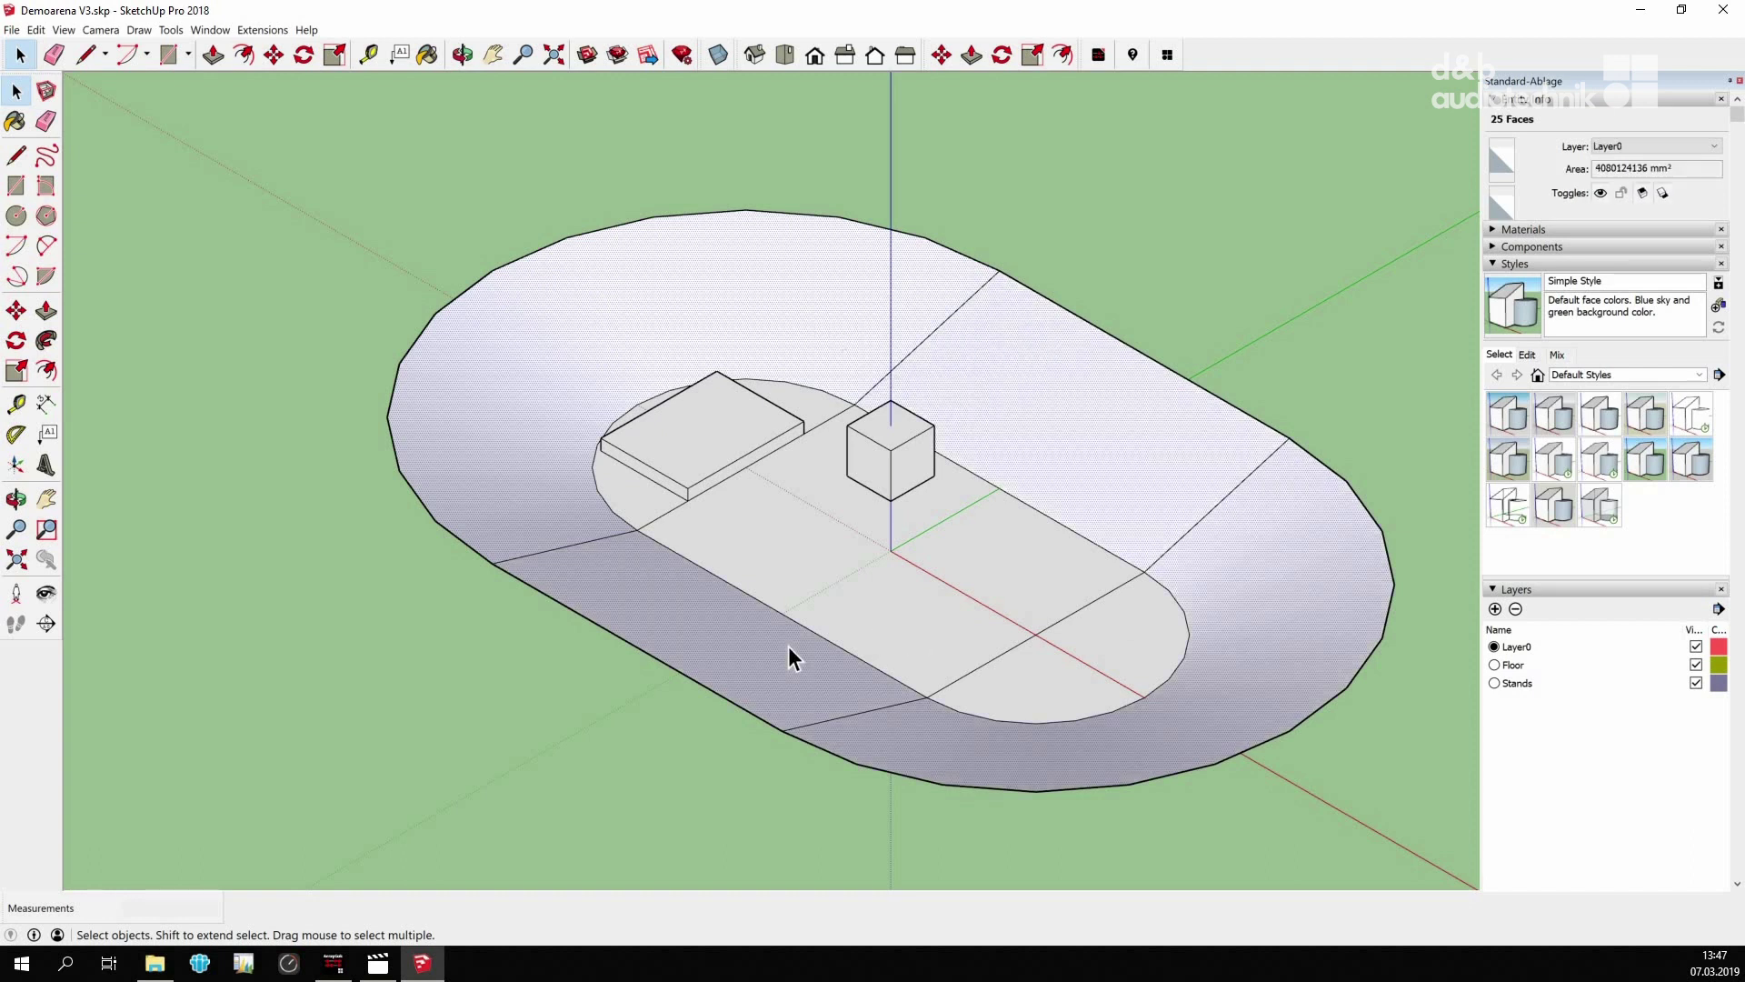
shift+click(1365, 648)
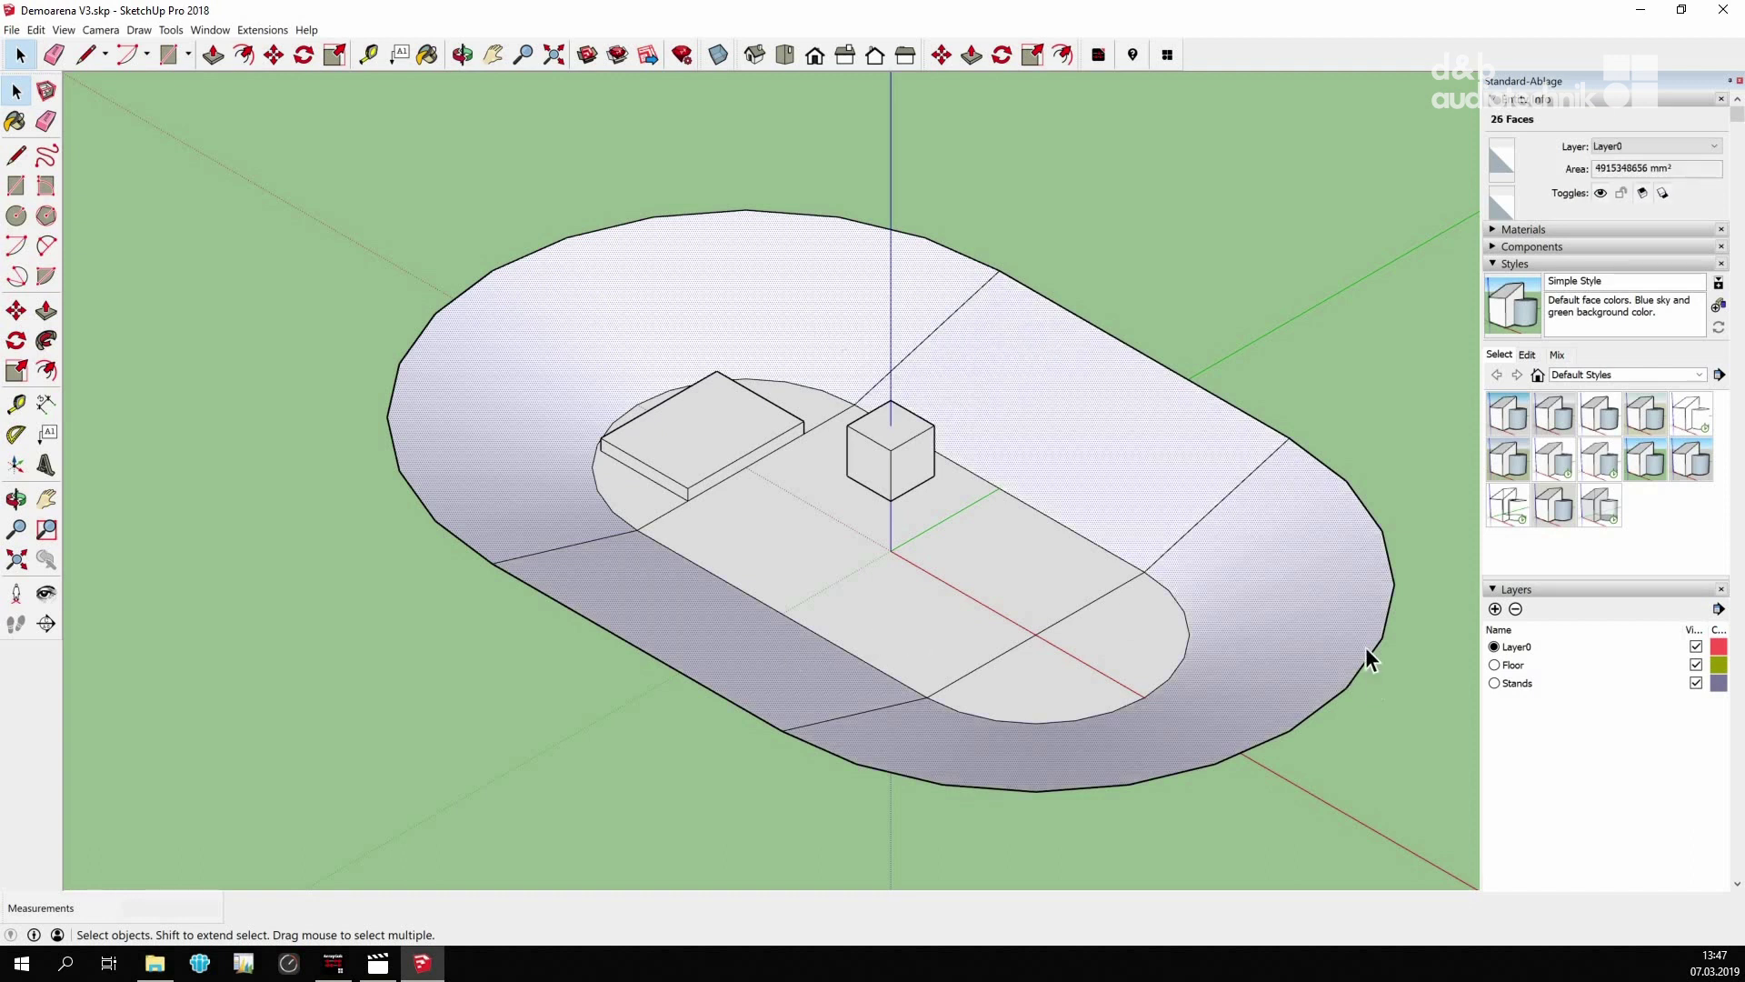
click(1691, 146)
click(1630, 184)
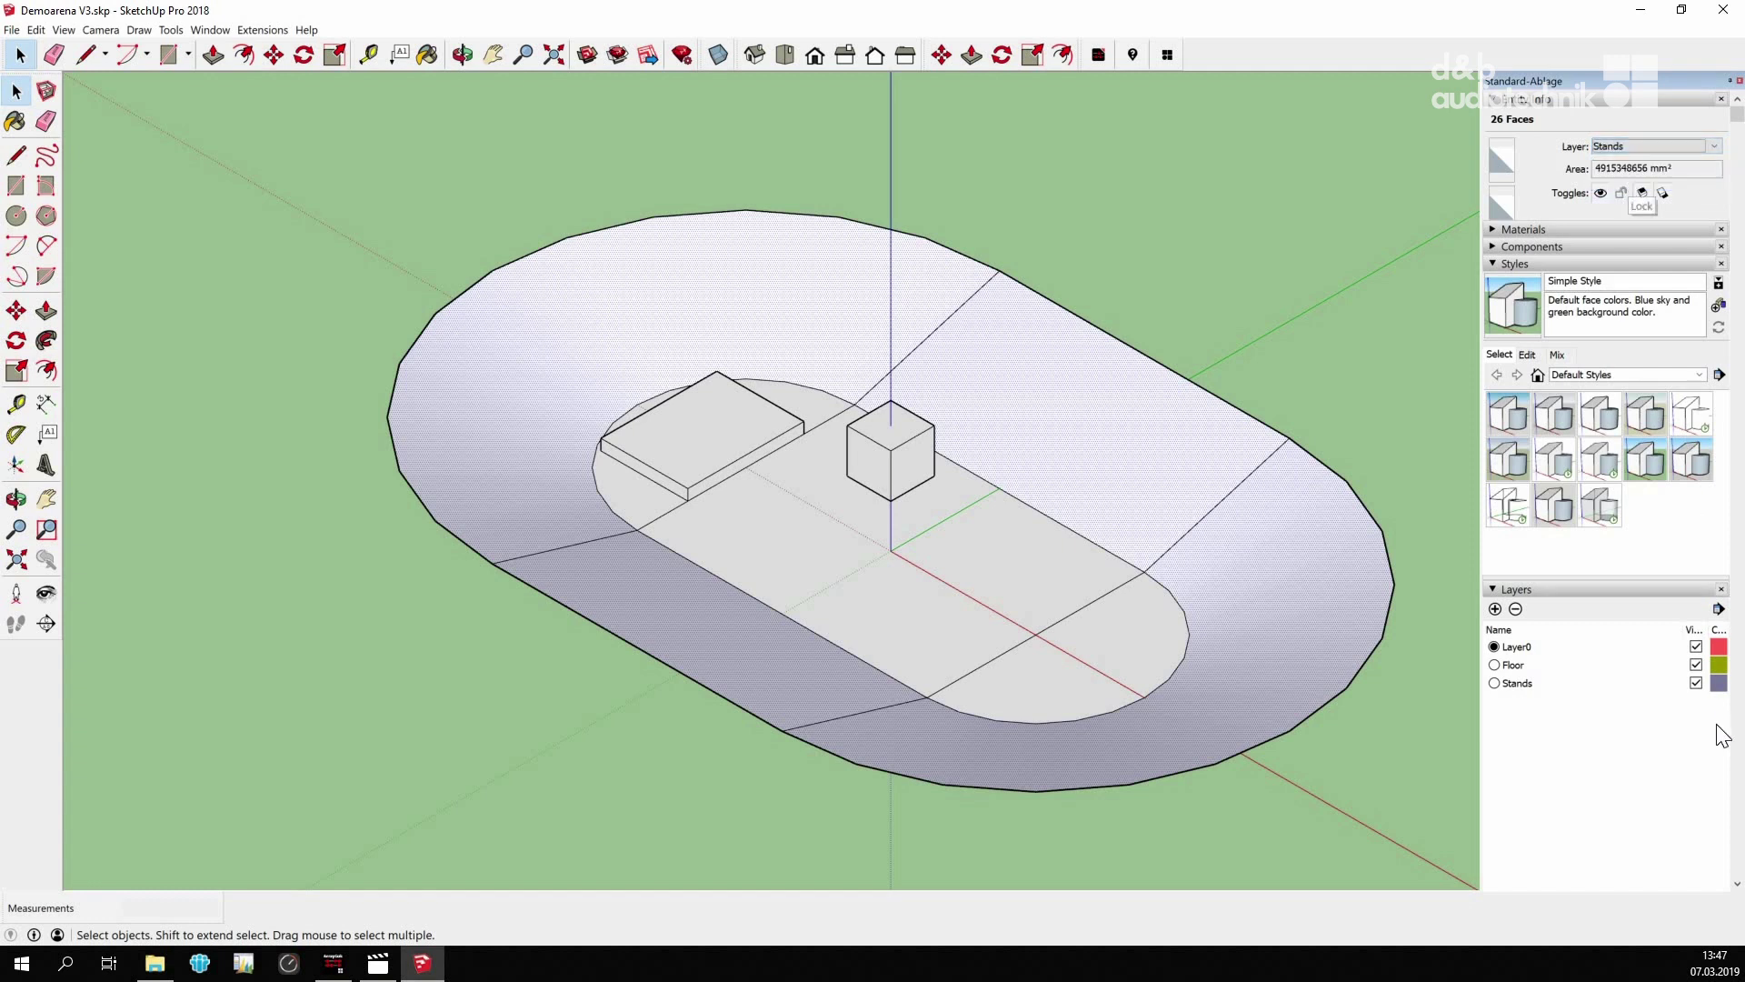
Change the Stands layer's color to dark red using the color wheel
click(1719, 684)
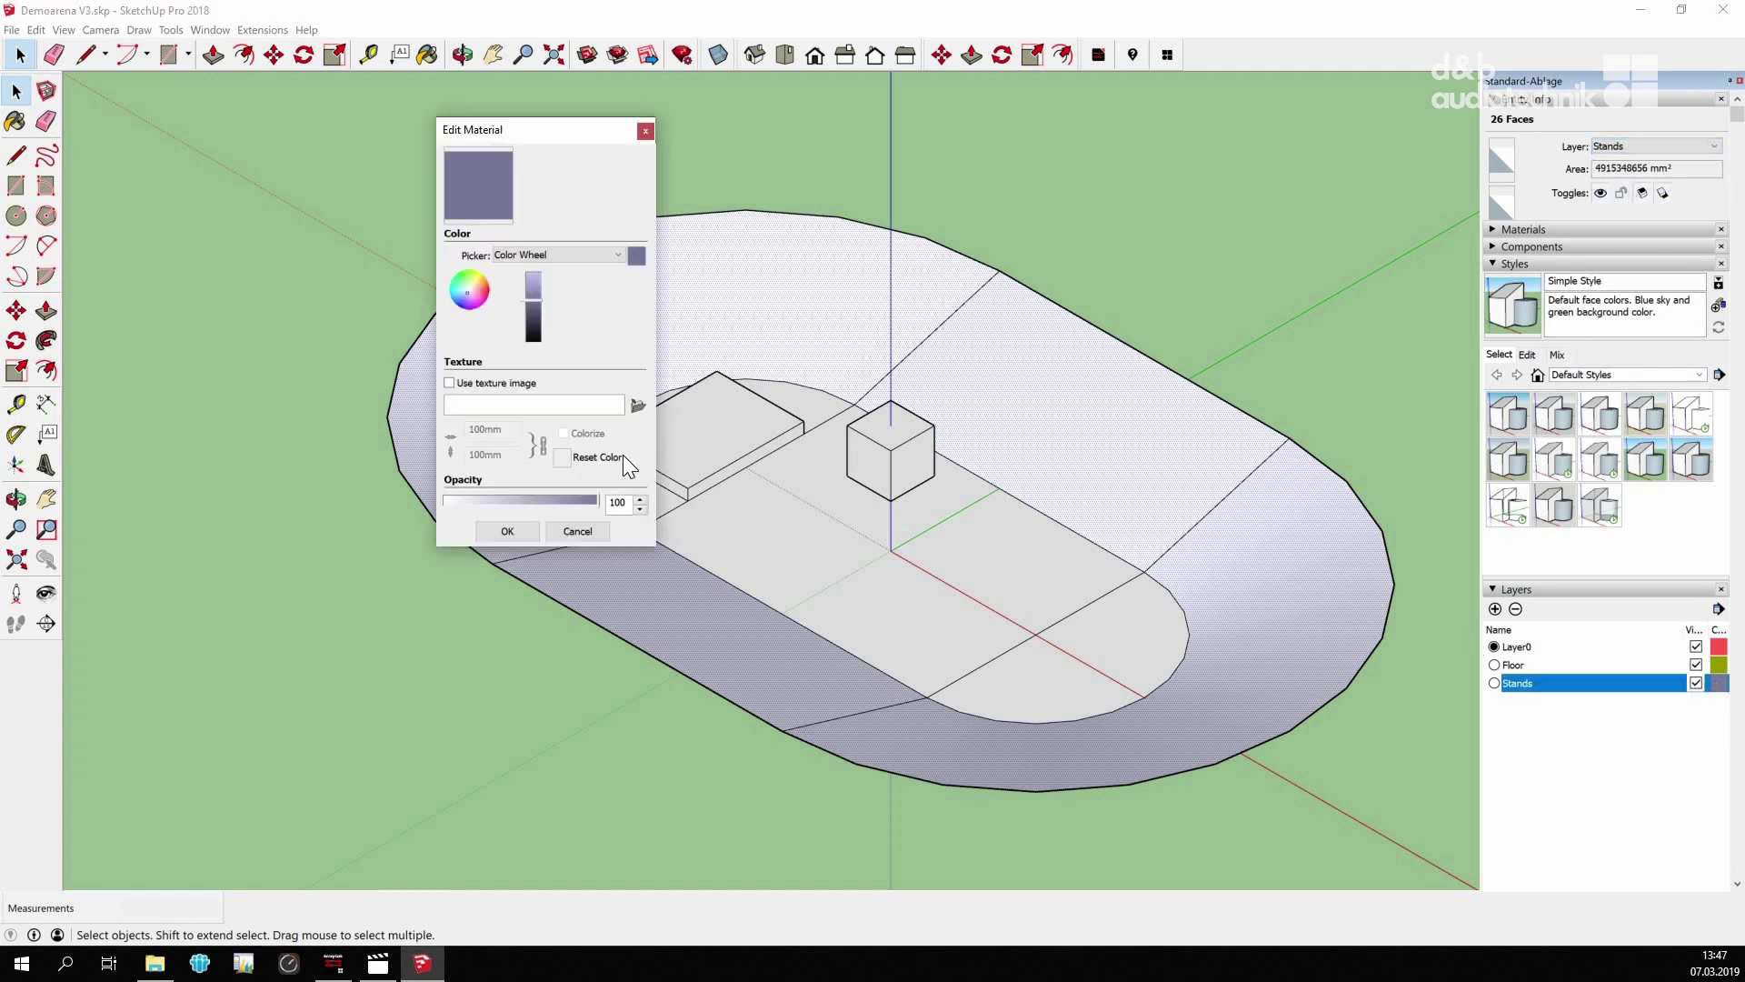
click(478, 277)
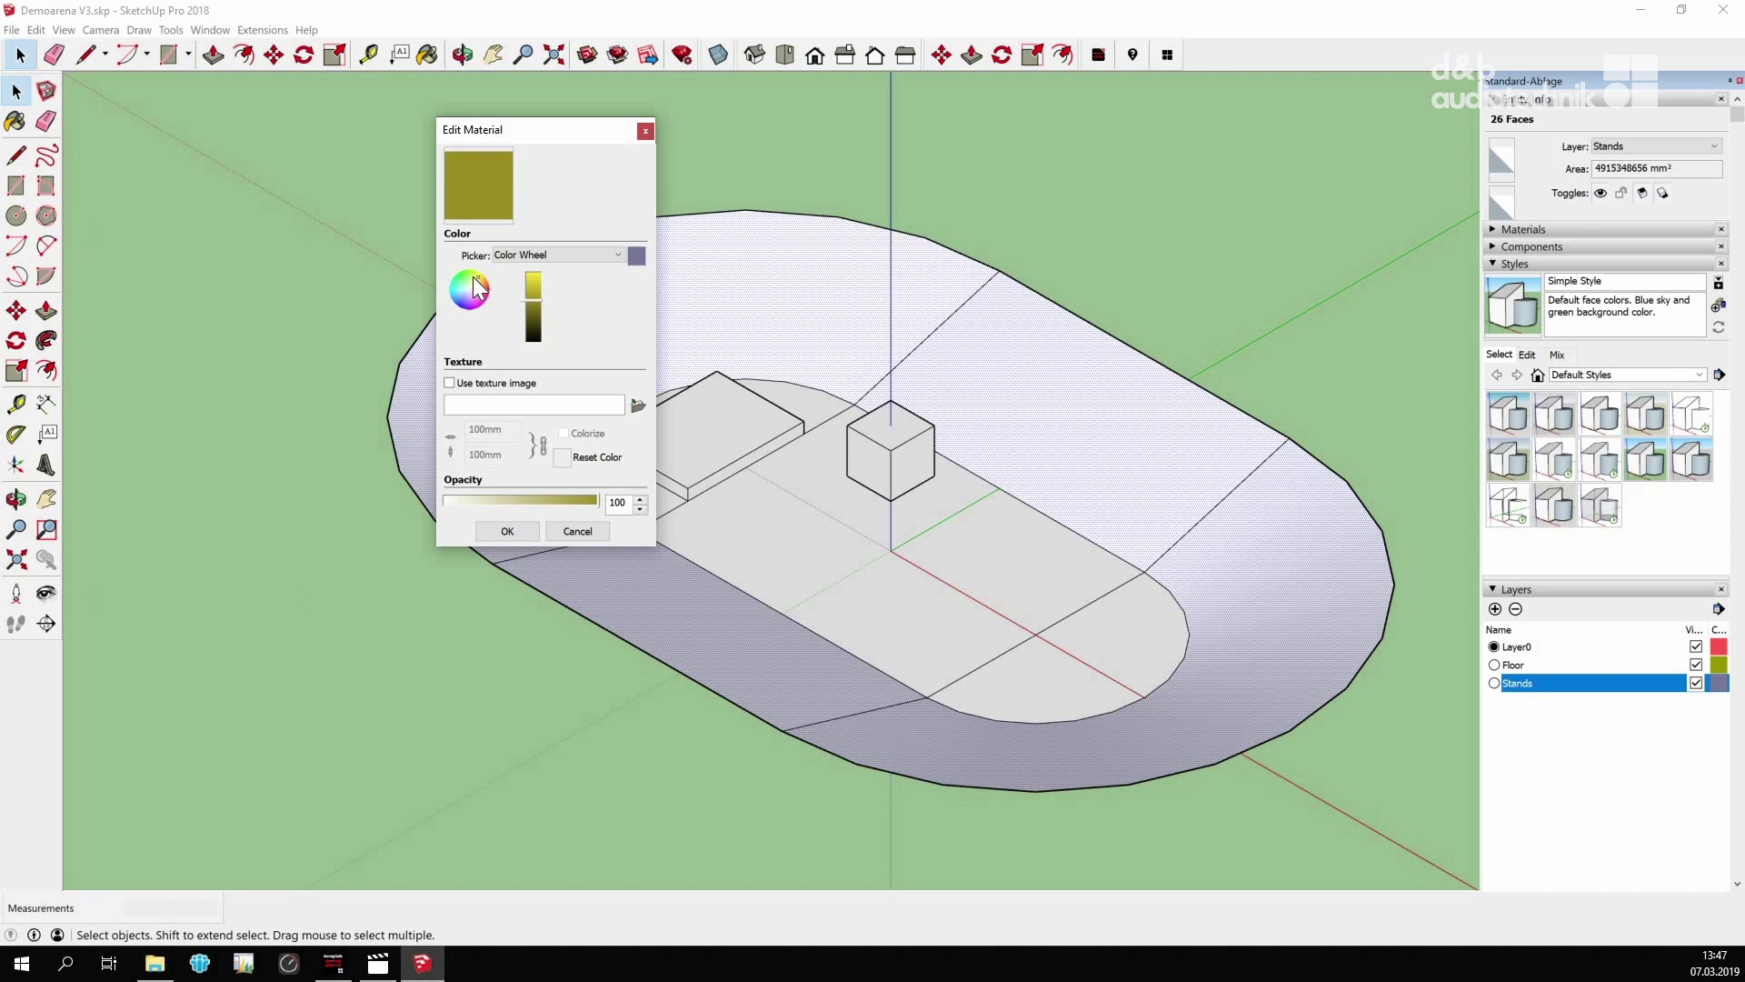
click(478, 276)
click(483, 281)
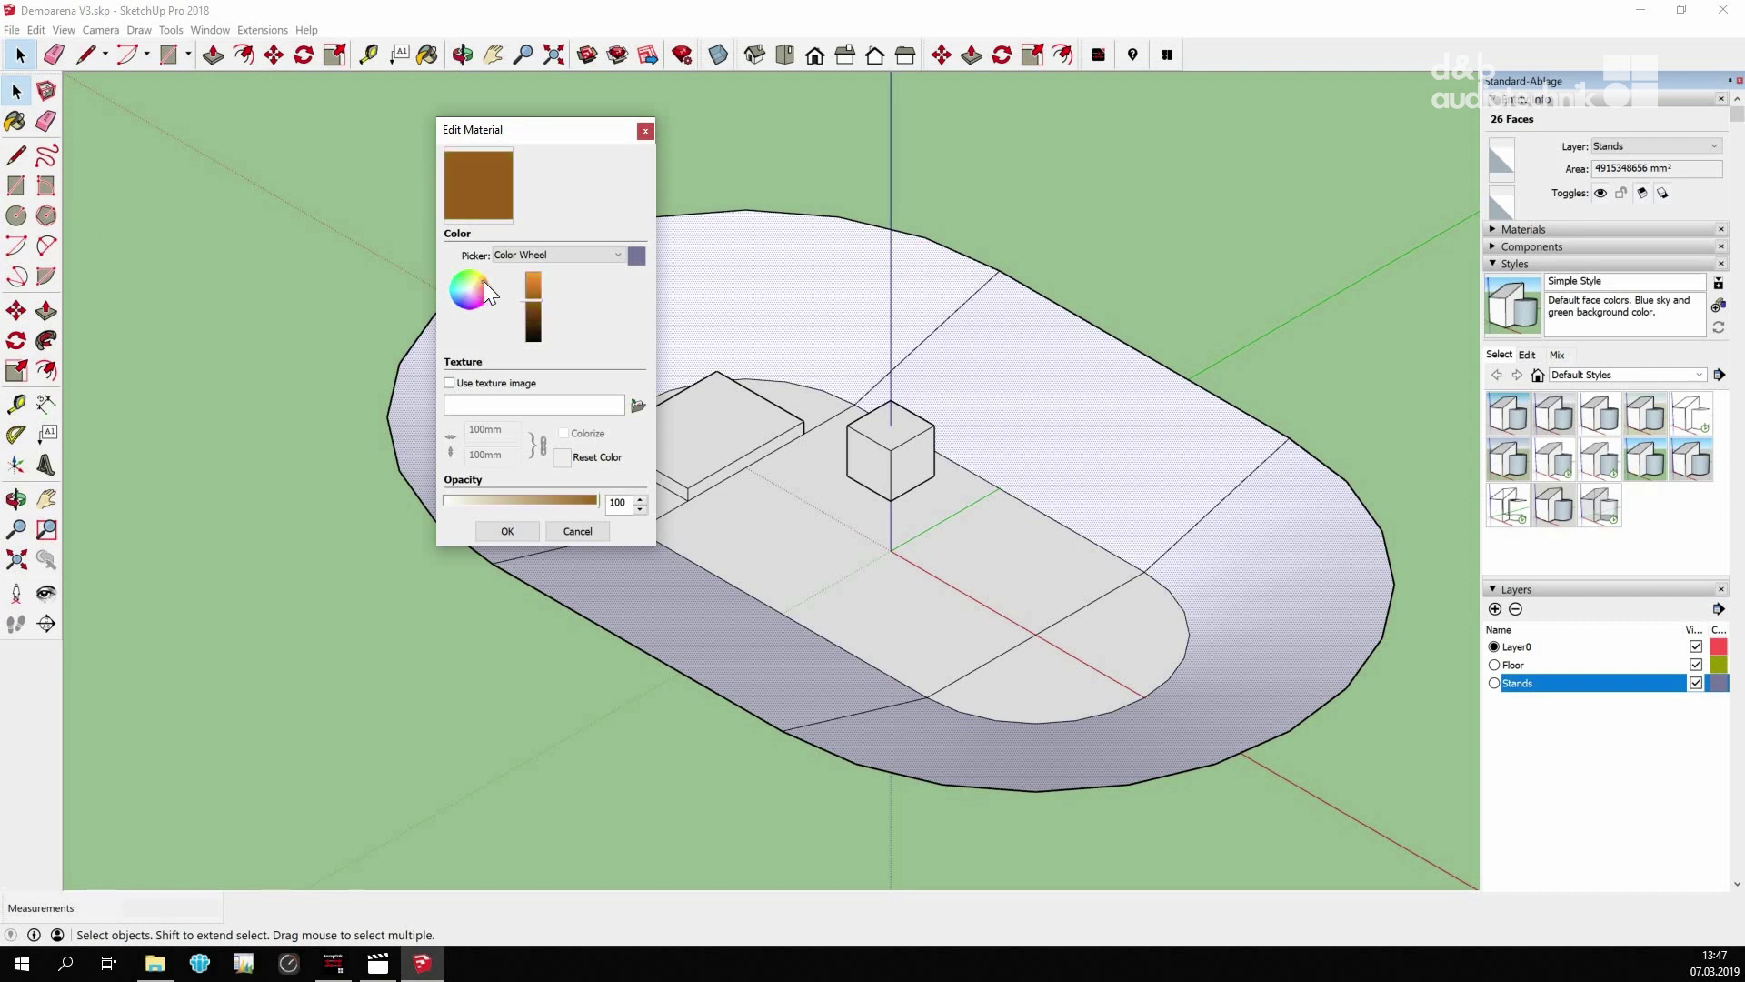
click(482, 278)
drag(485, 279, 469, 279)
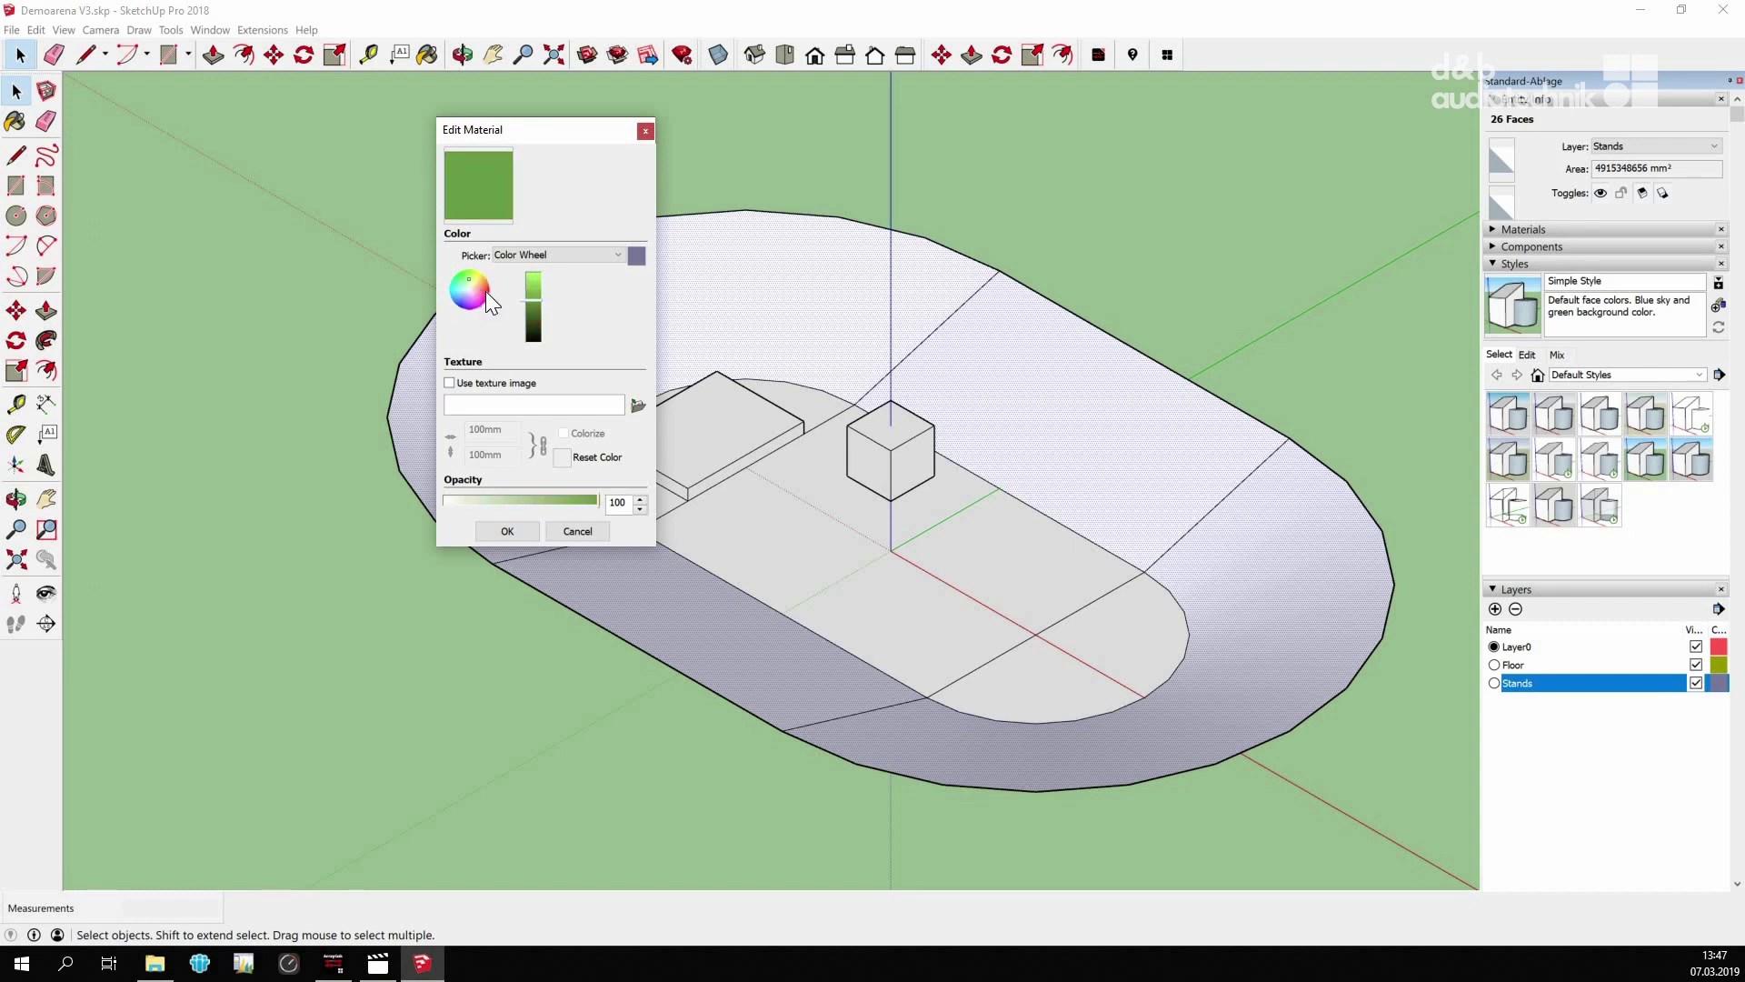
click(485, 291)
click(498, 531)
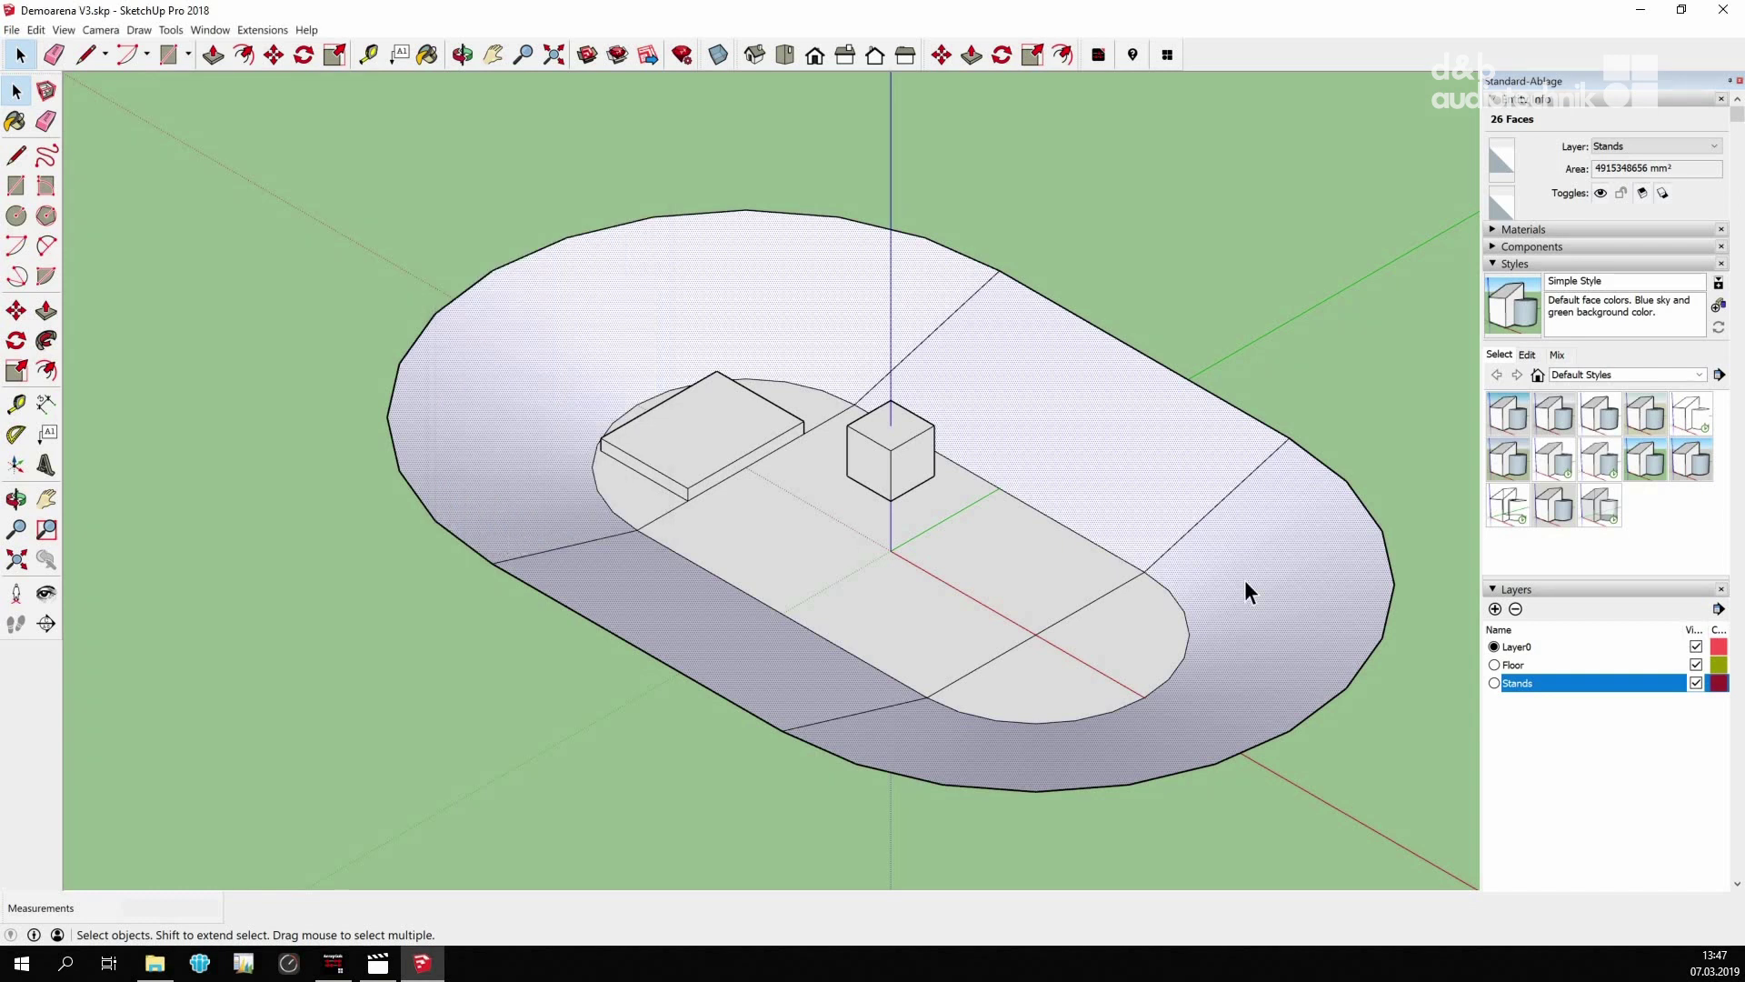
Create a new layer named Stage and turn off its visibility
click(1496, 610)
text(Stage)
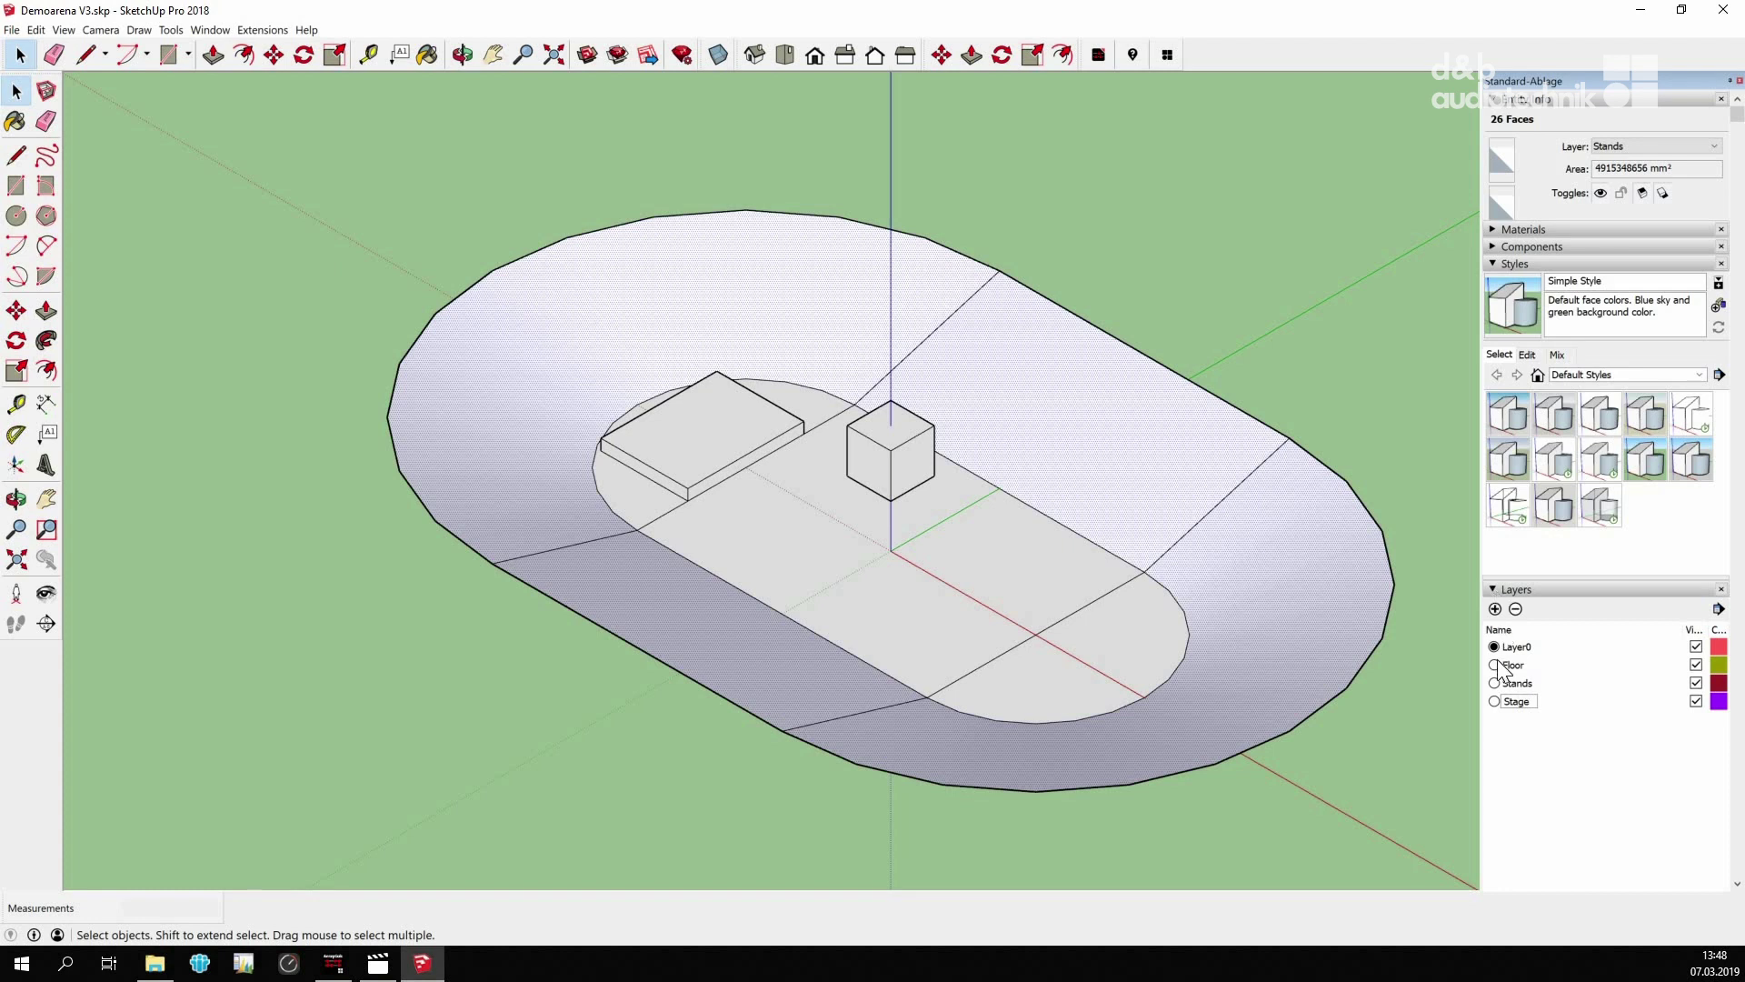
key(Return)
click(1696, 701)
click(1566, 704)
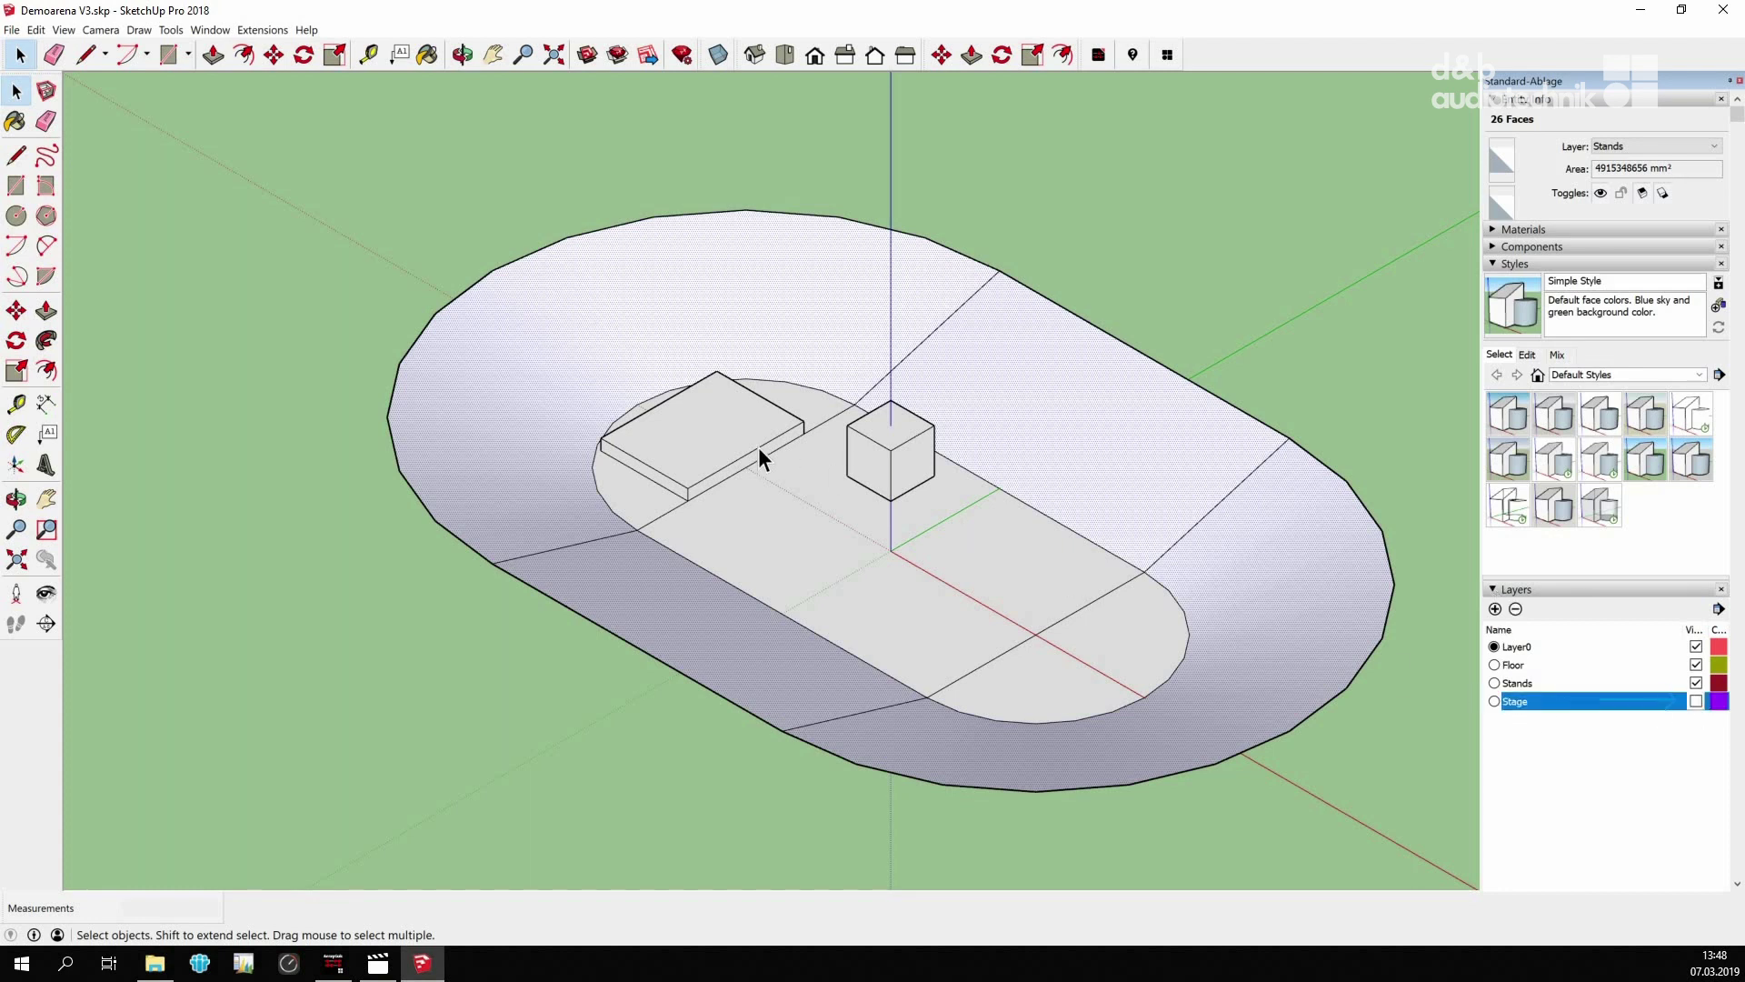
Assign the top face and the visible front sides of the flat stage block to the hidden Stage layer
click(712, 438)
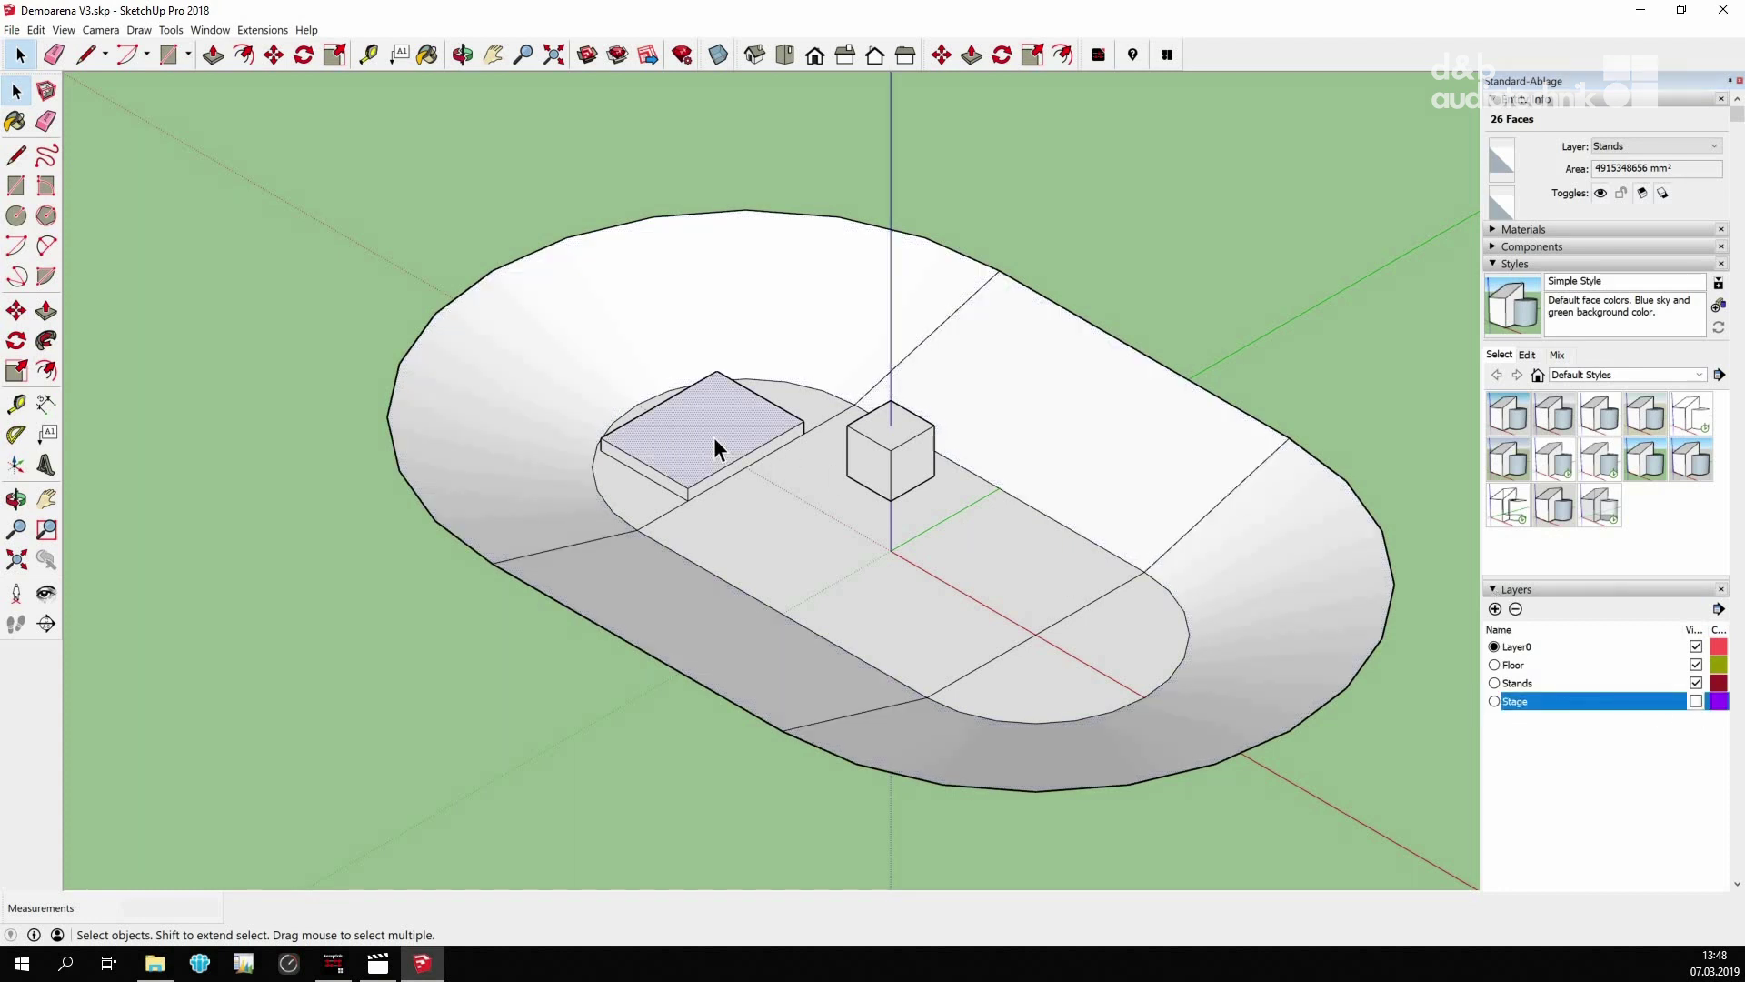
shift+click(677, 485)
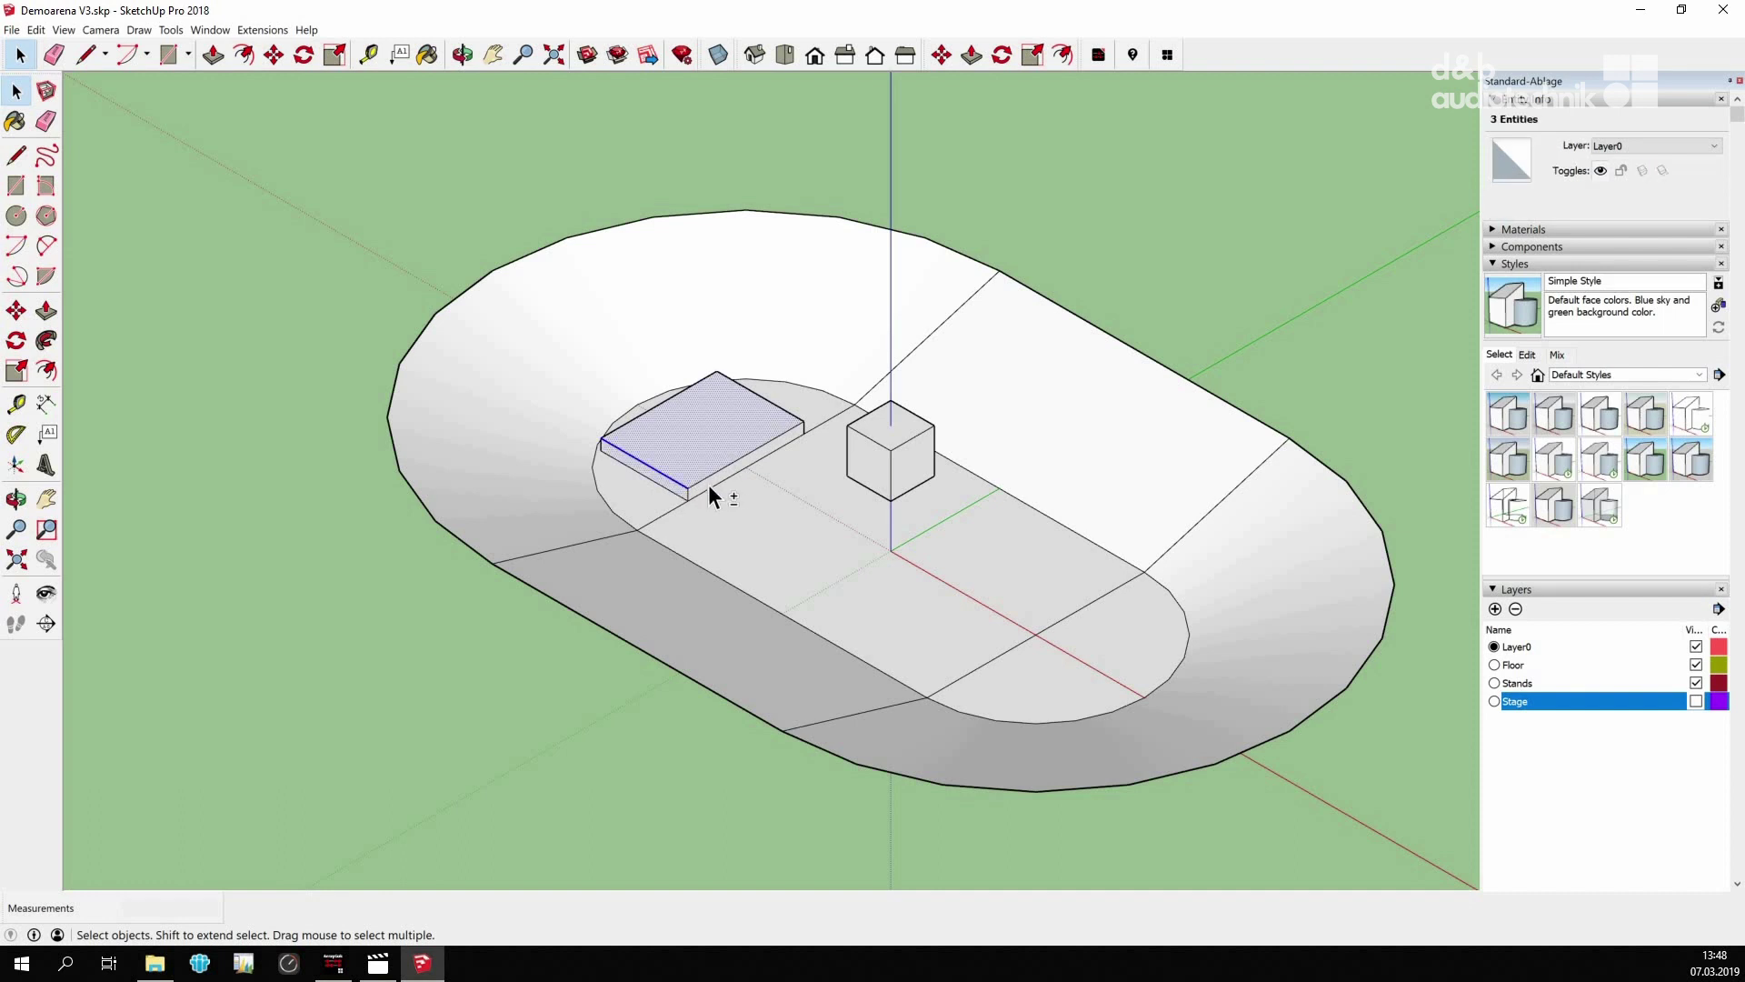
shift+click(710, 488)
click(1713, 146)
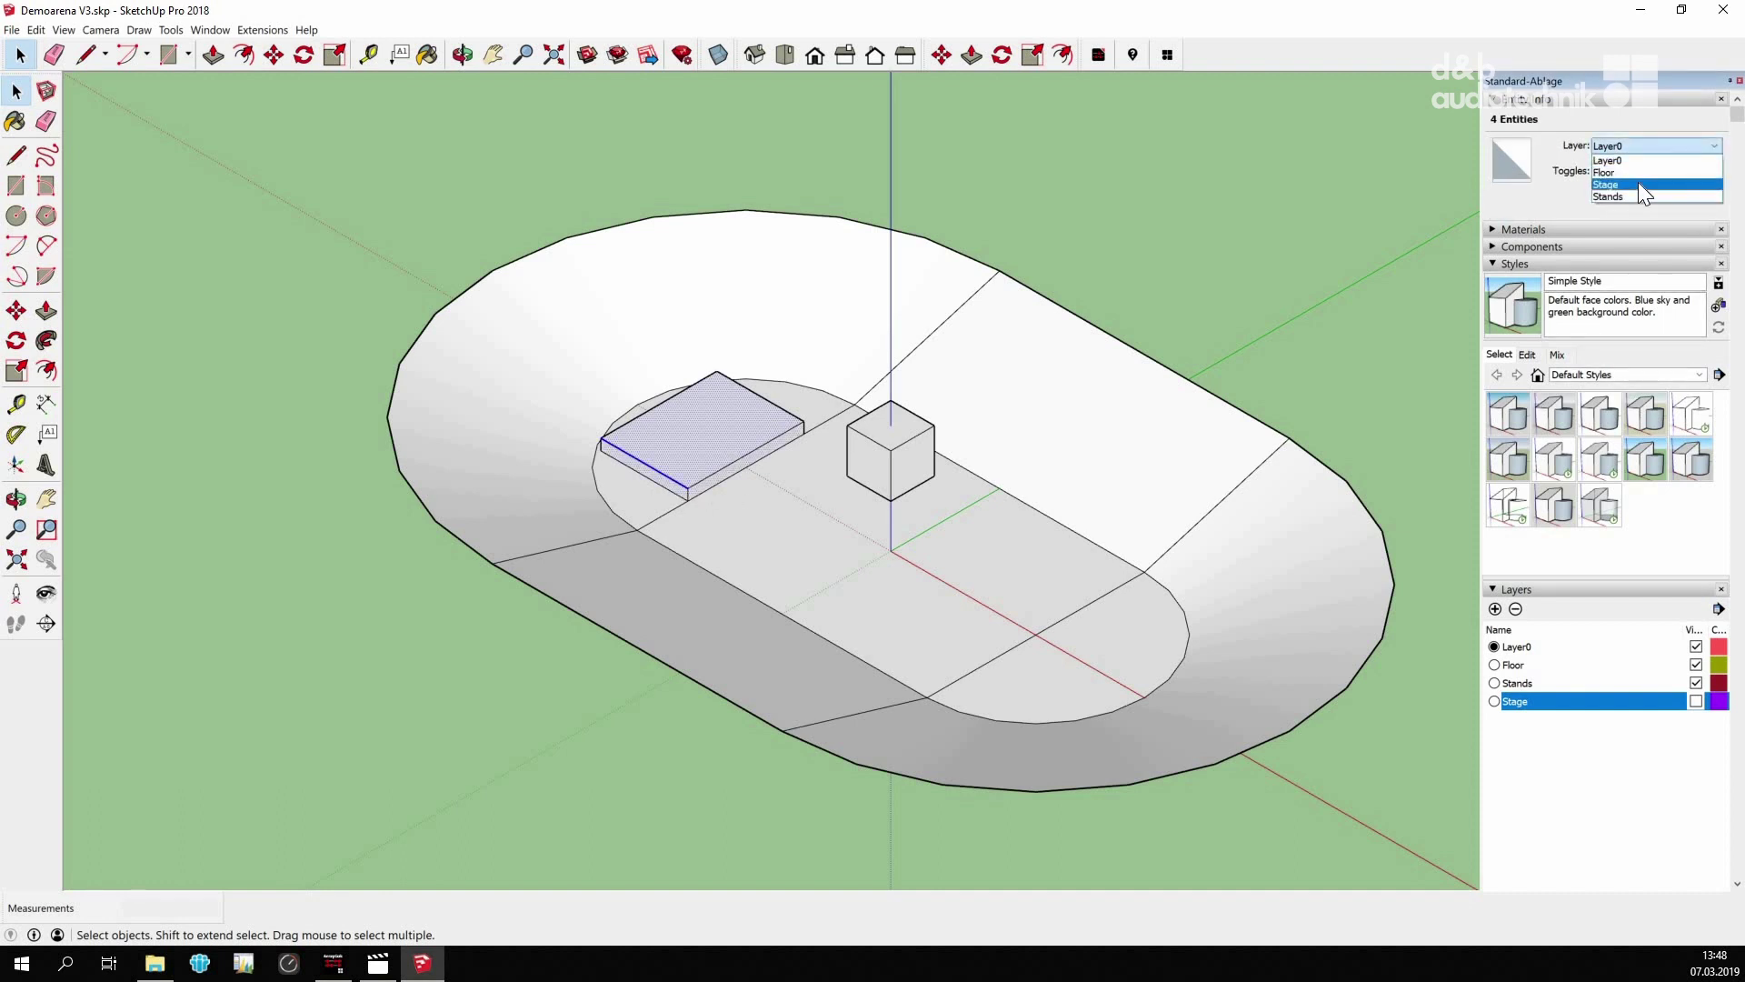
click(1638, 184)
Assign the two remaining rear side faces and the remaining top edges of the stage block to the Stage layer
scroll(647, 412, up, 3)
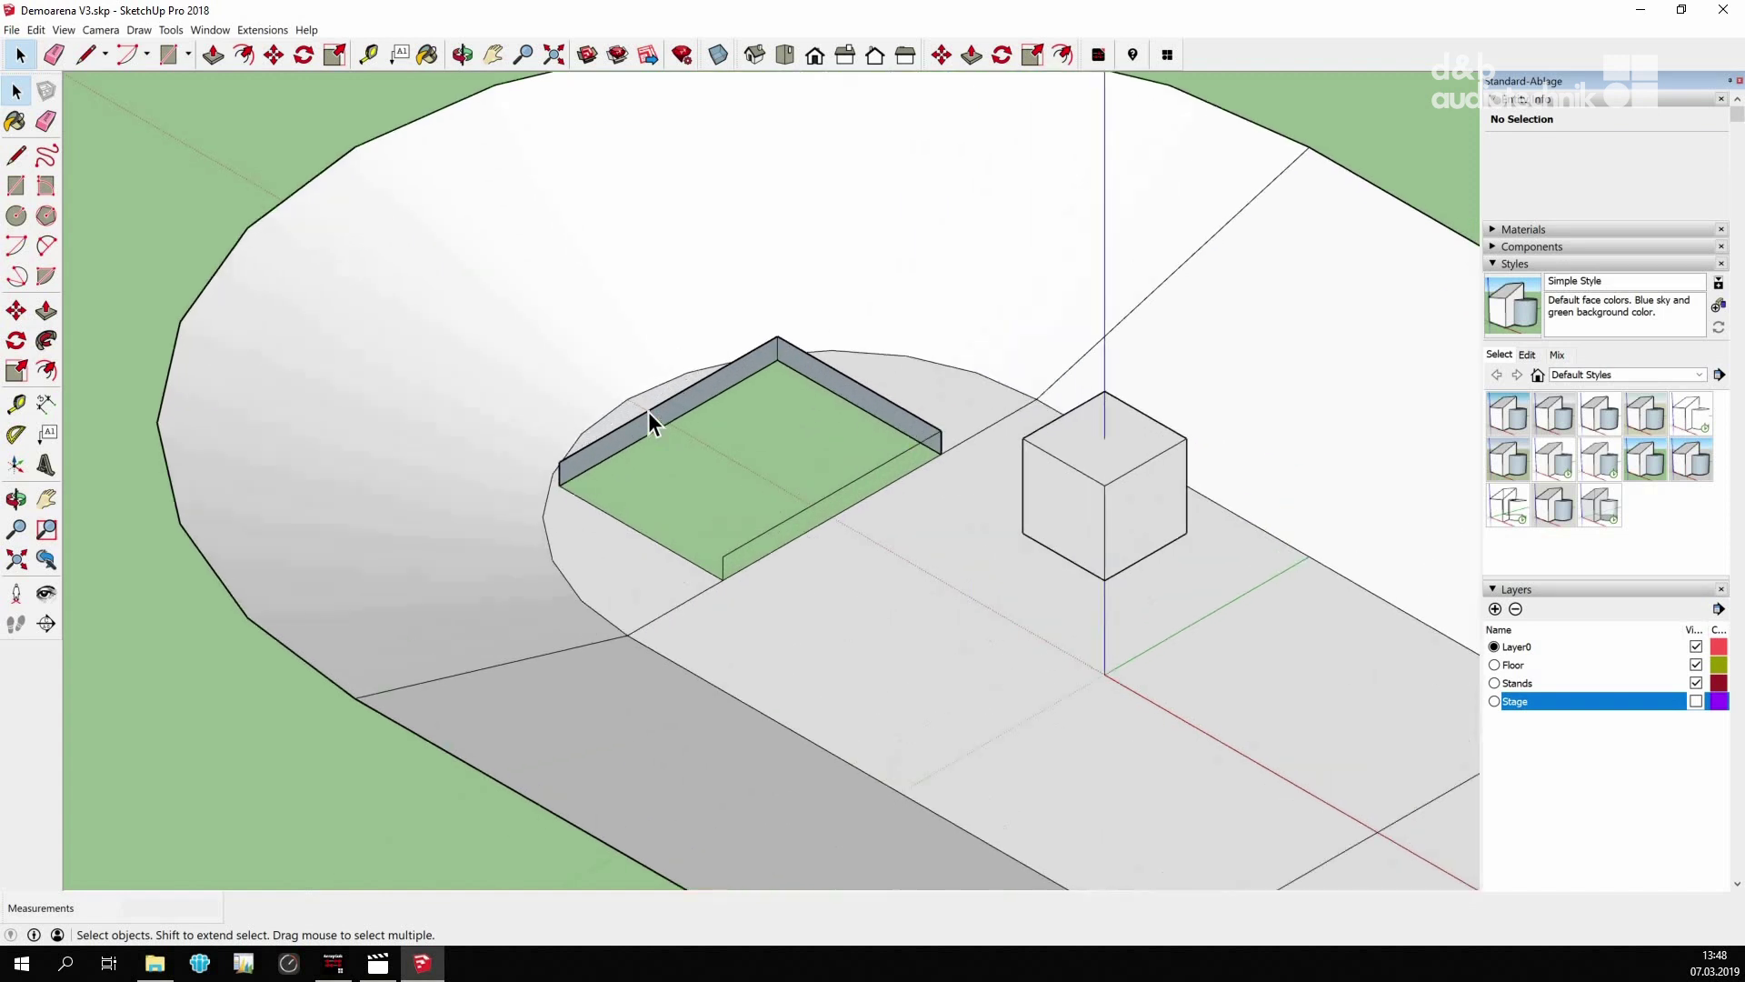
shift+click(677, 414)
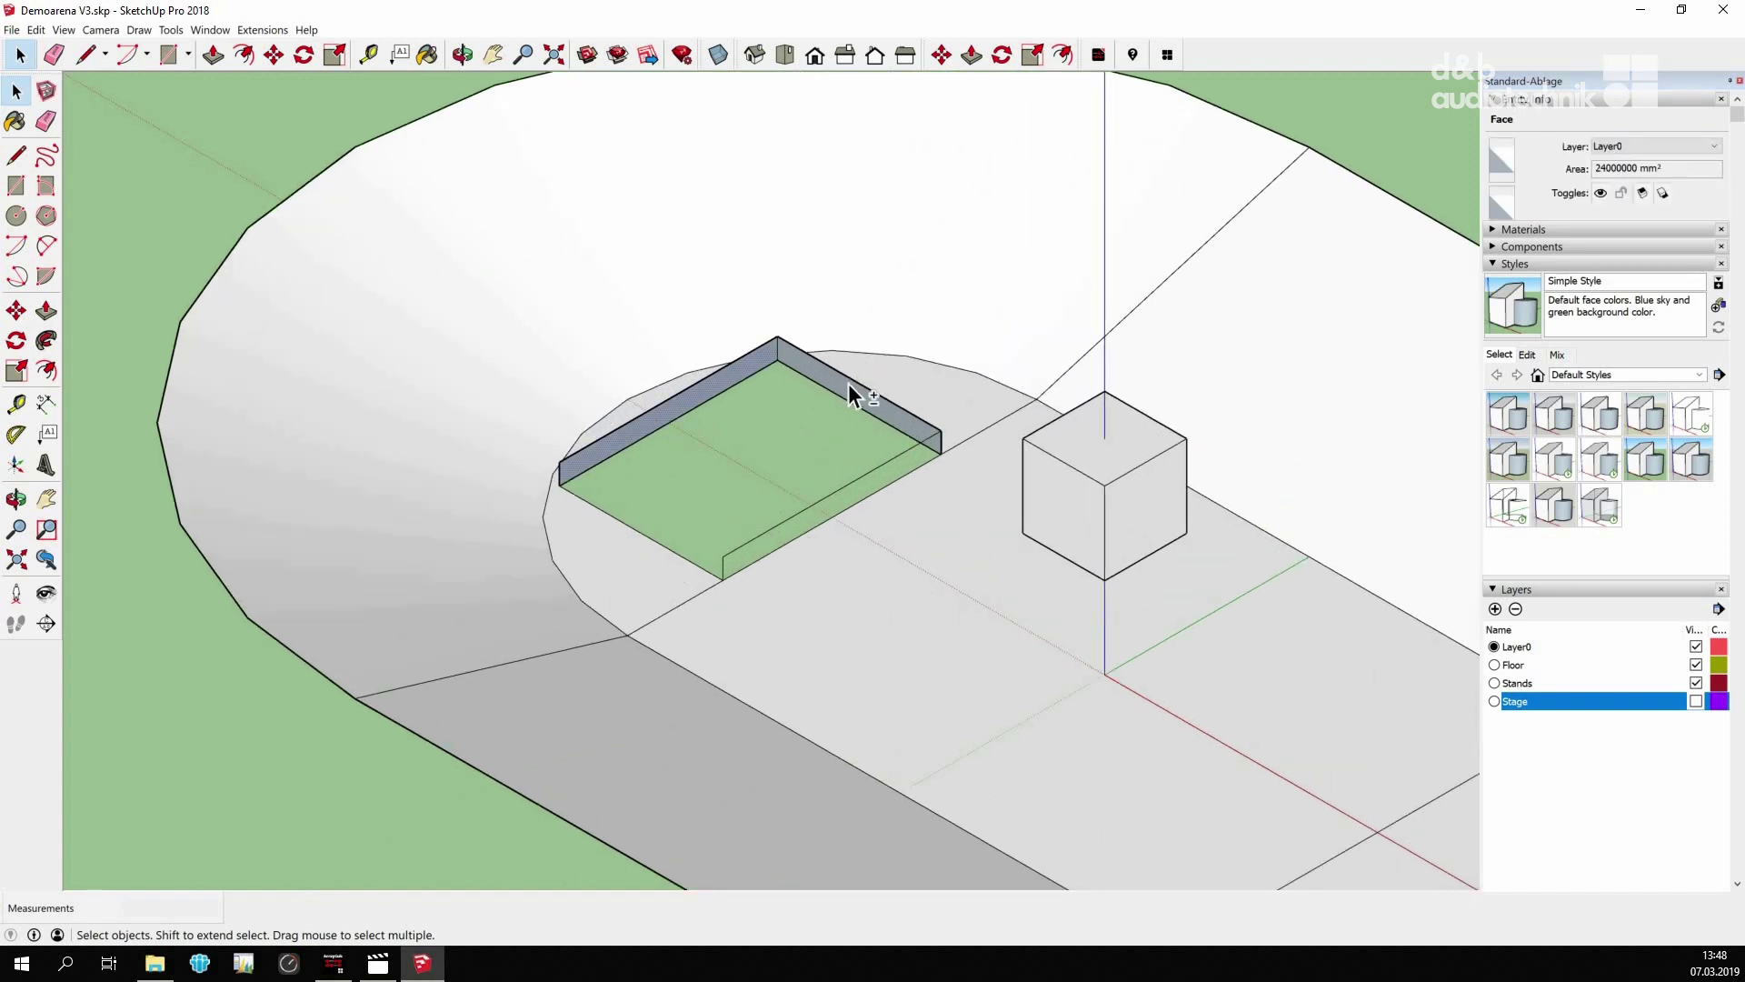
shift+click(850, 383)
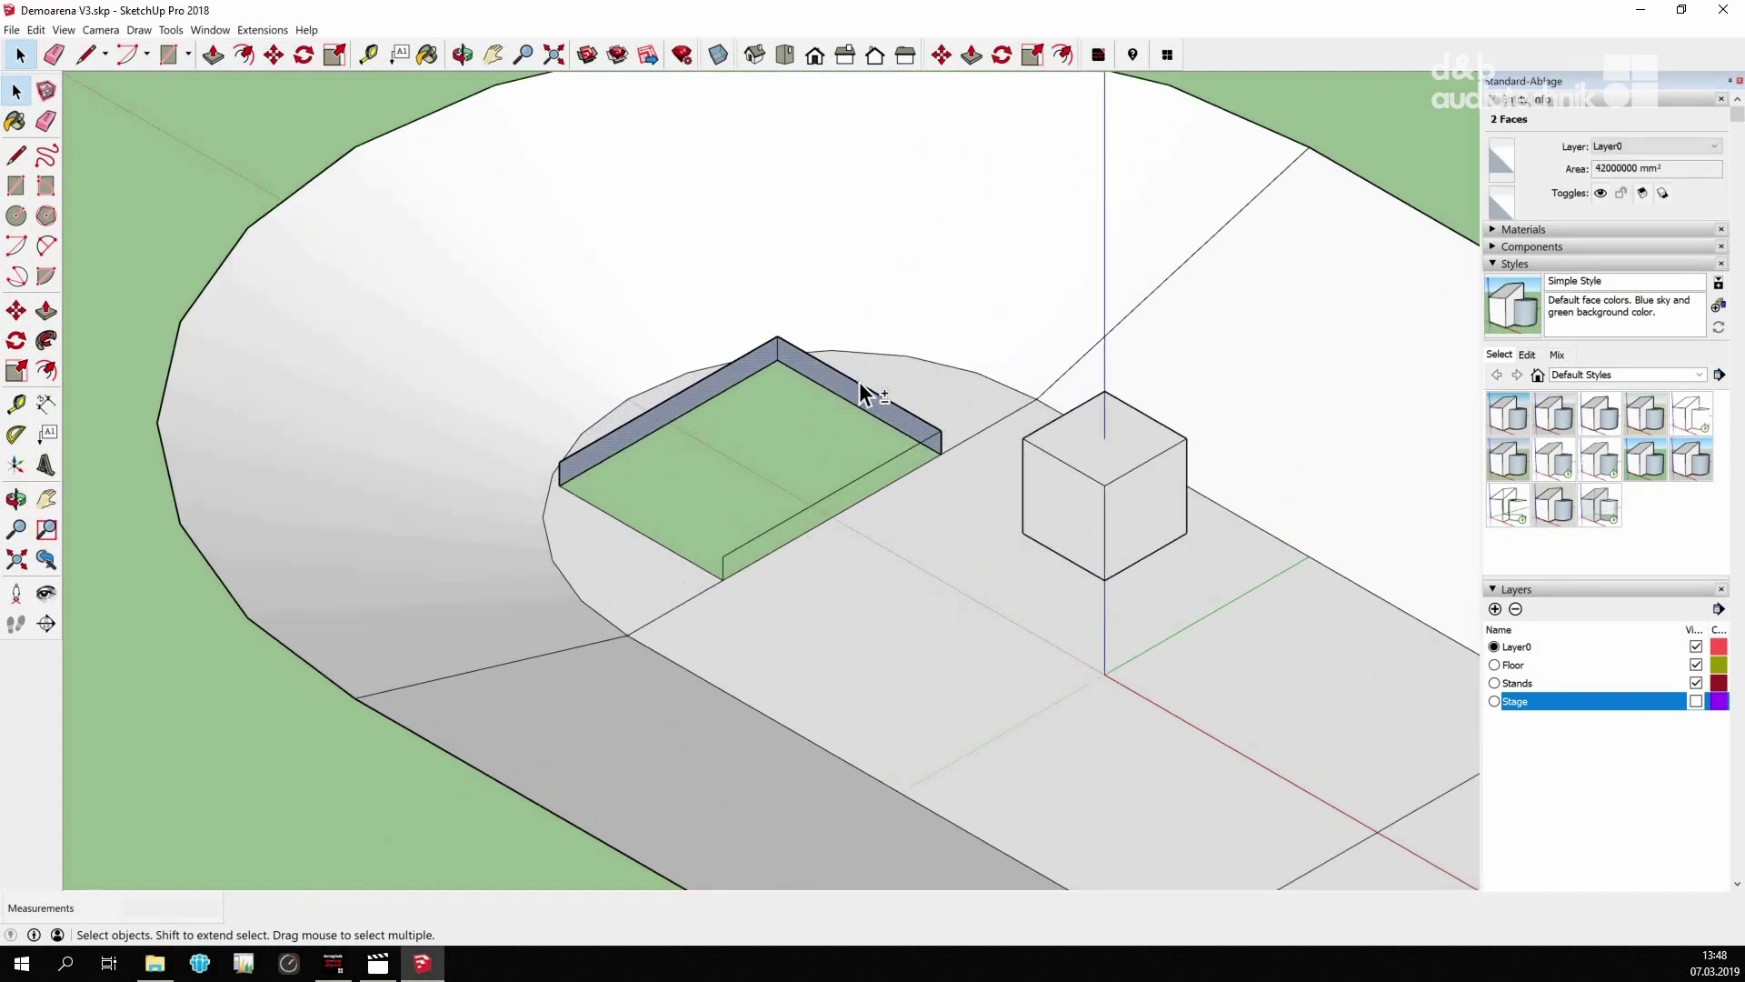
shift+click(878, 471)
shift+click(715, 373)
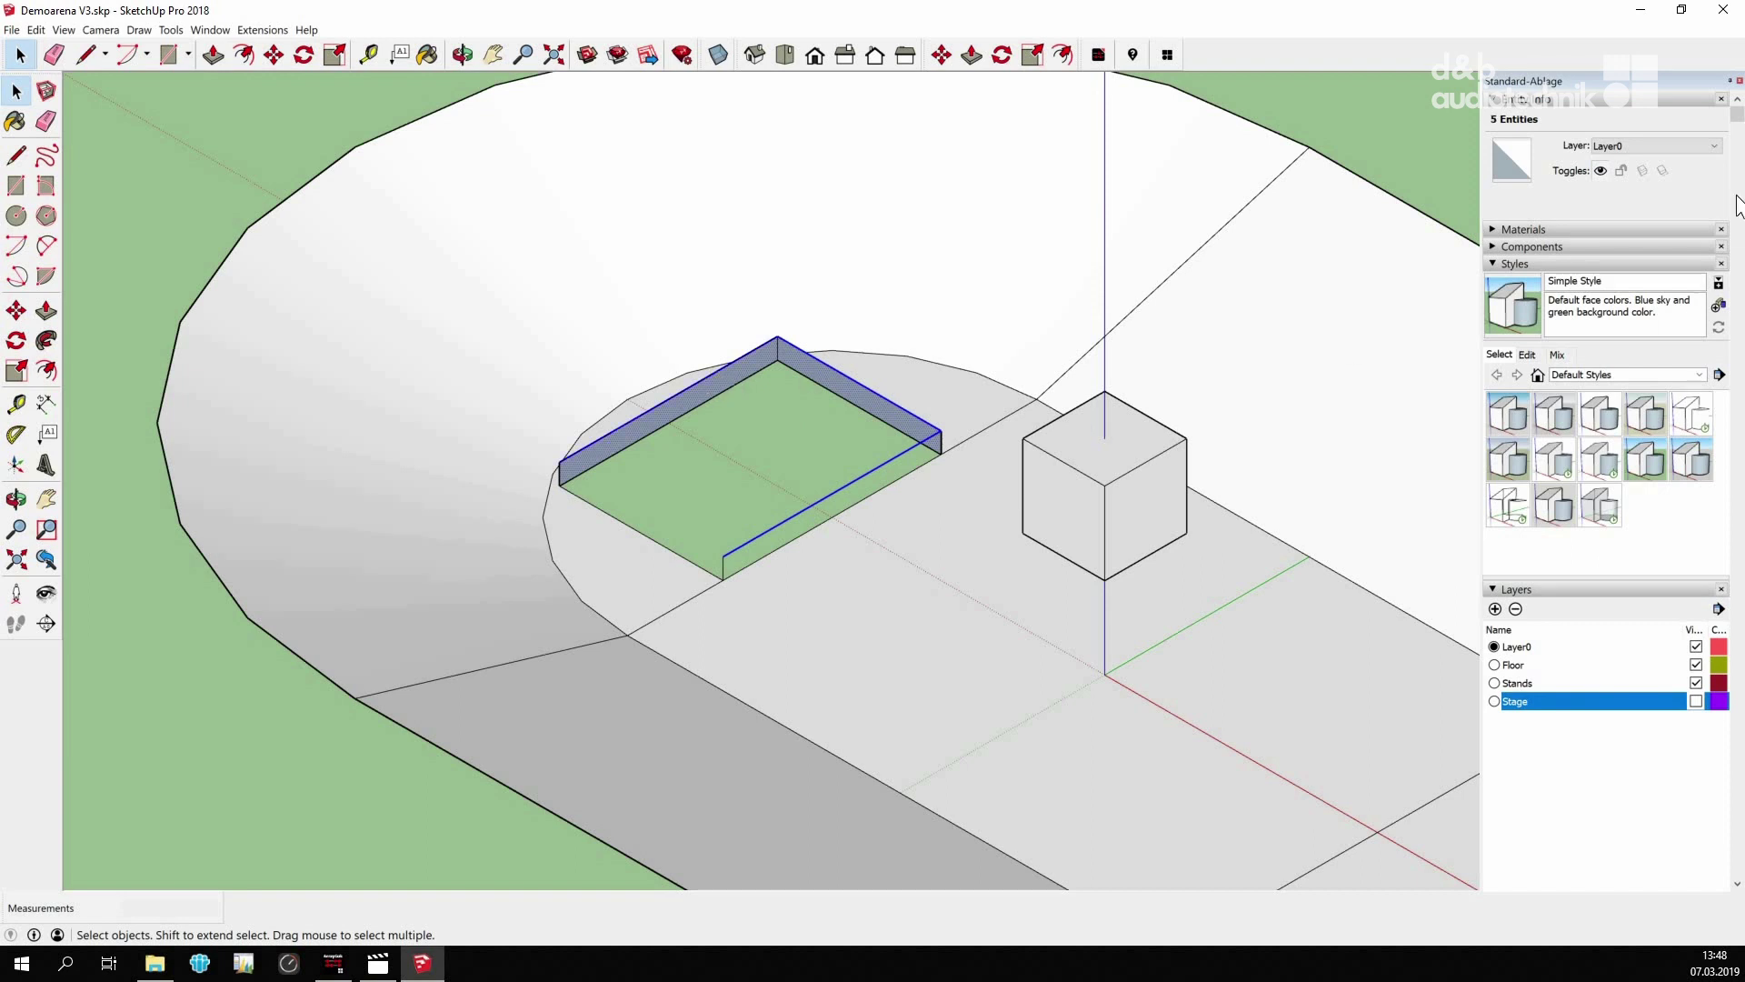
click(1714, 145)
click(1625, 184)
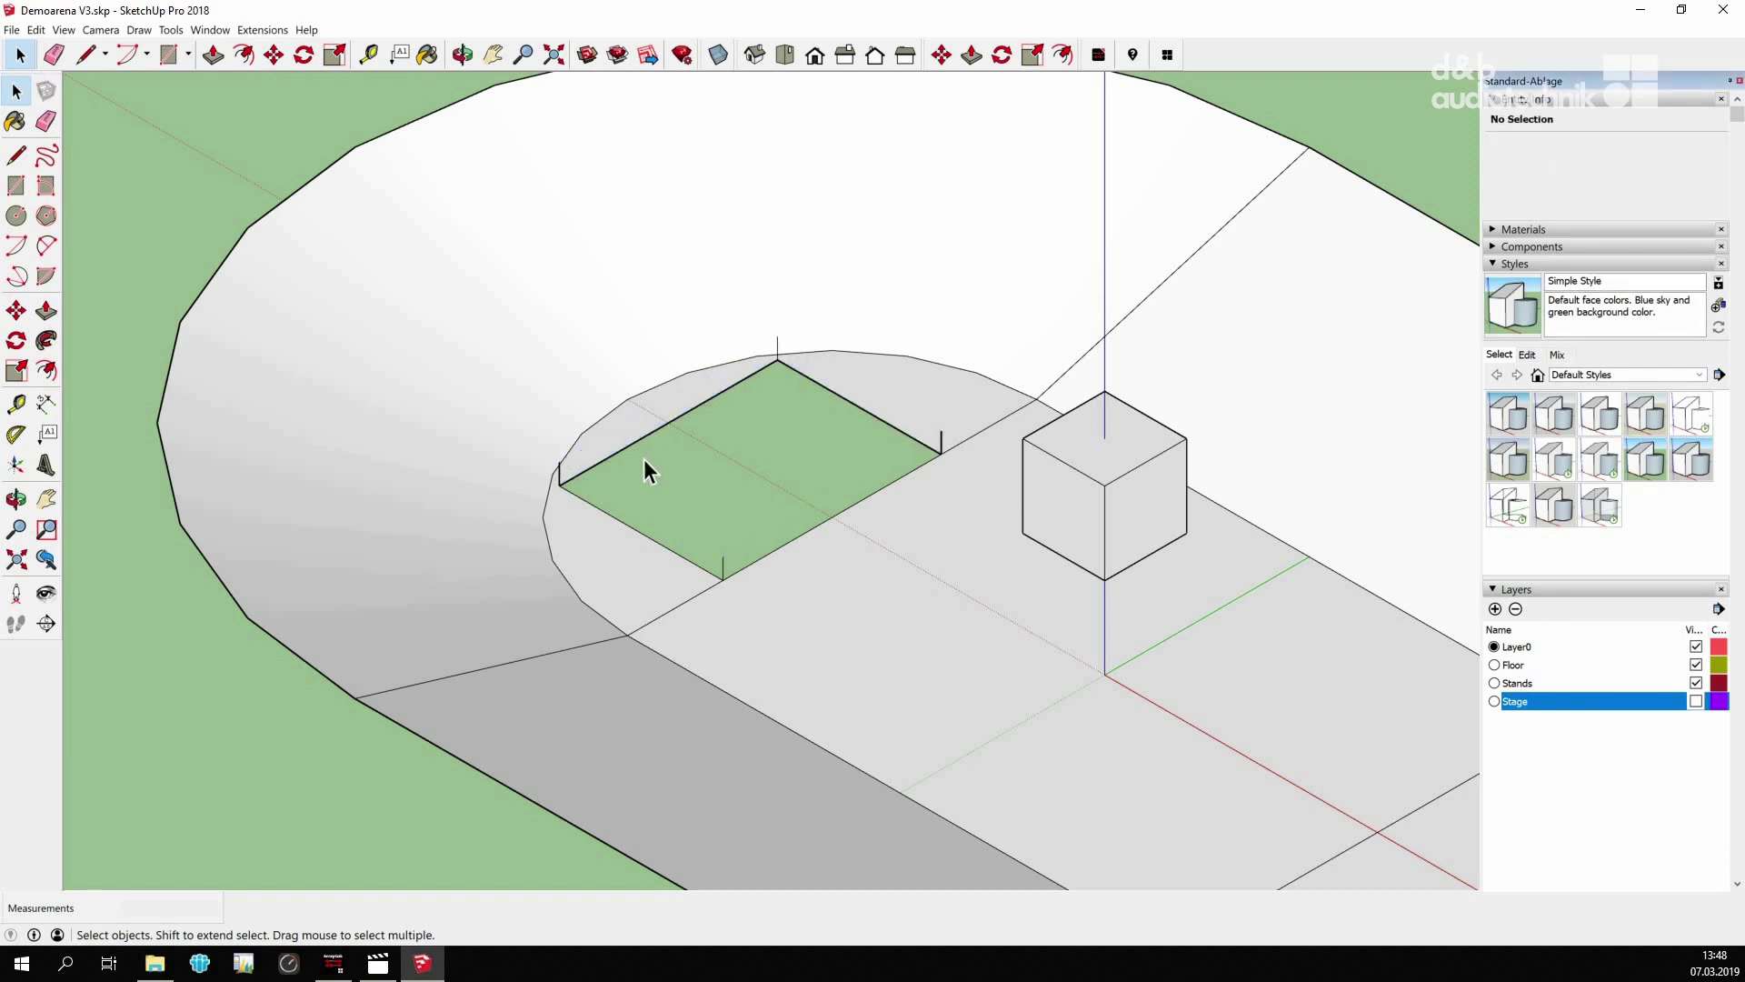
Assign the four short vertical corner edges around the stage opening to the Stage layer
click(560, 475)
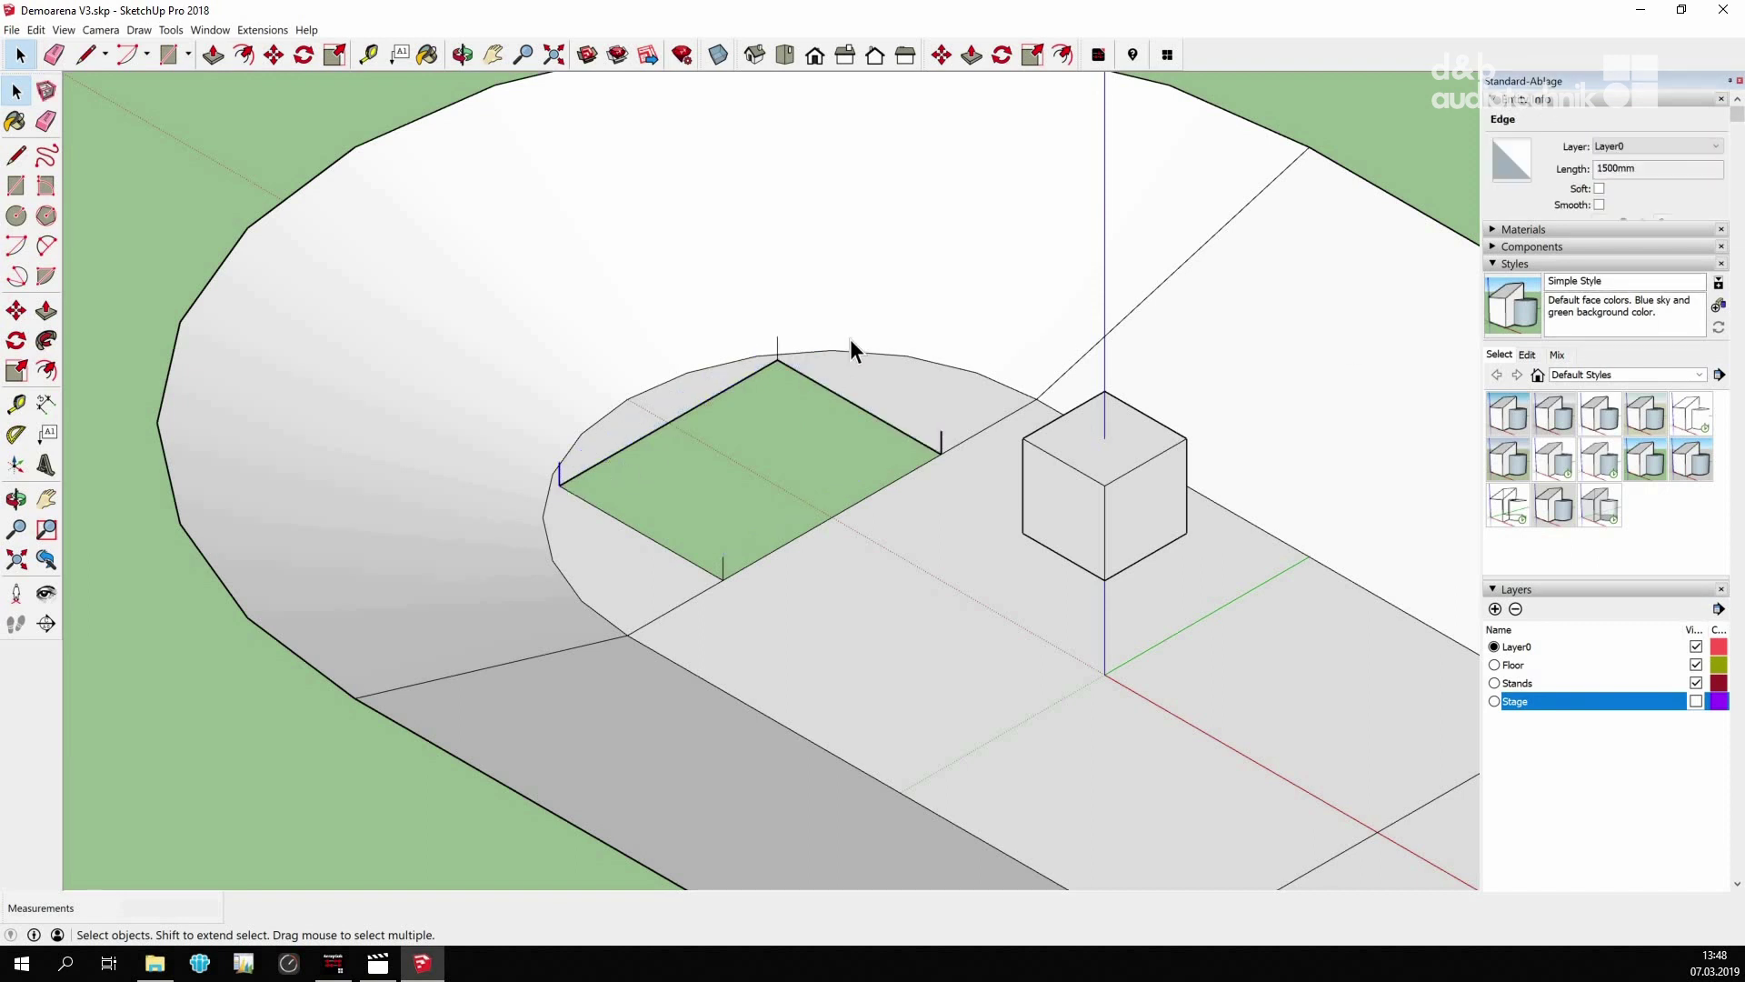
shift+click(777, 346)
shift+click(723, 570)
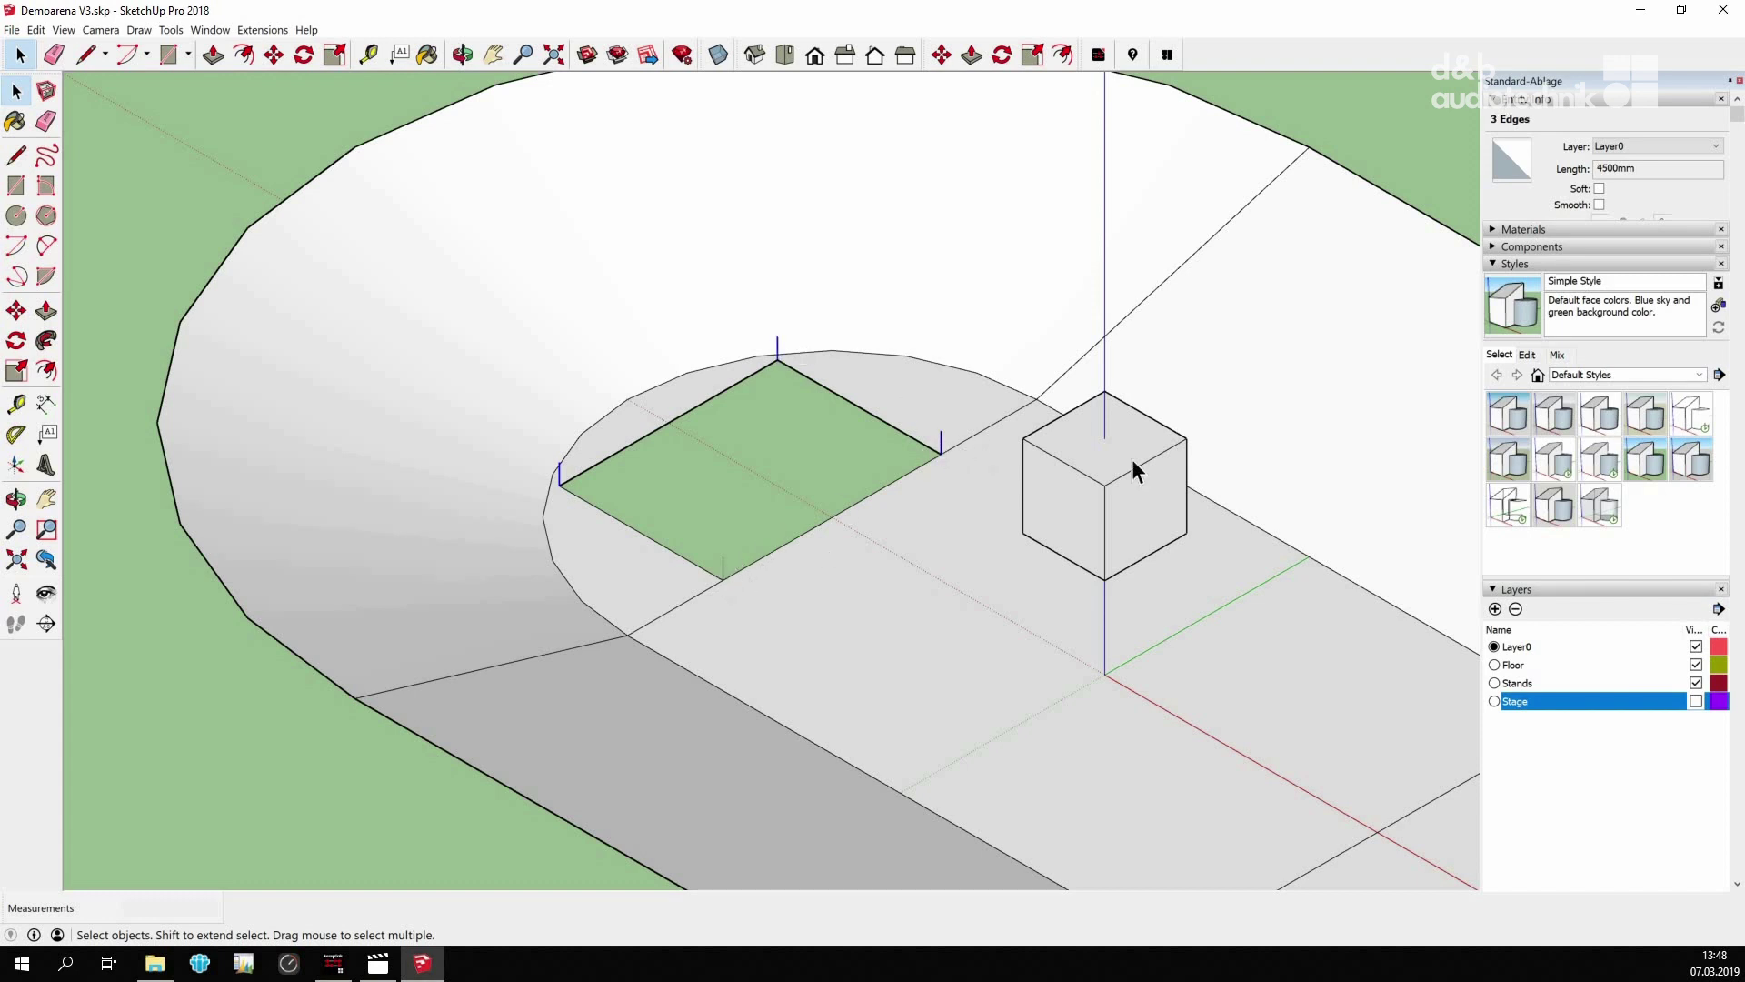
click(1714, 146)
click(1649, 185)
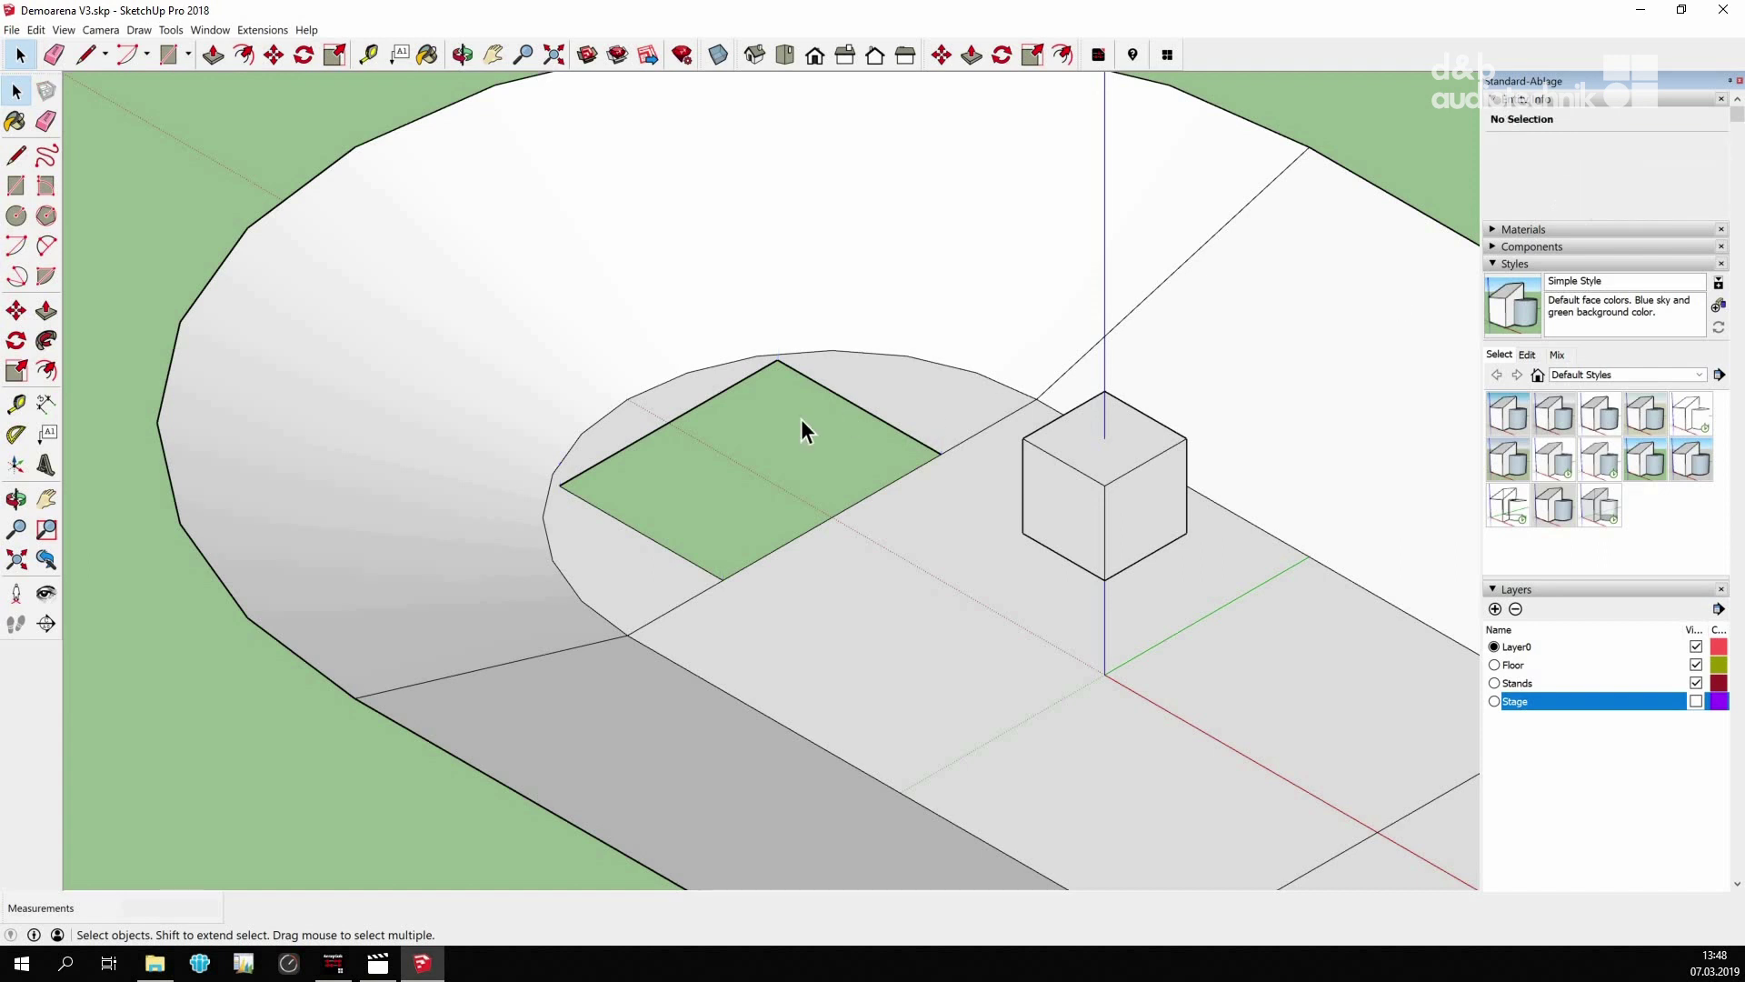
Change the Stage layer's color to light yellow using the color wheel
scroll(800, 418, down, 2)
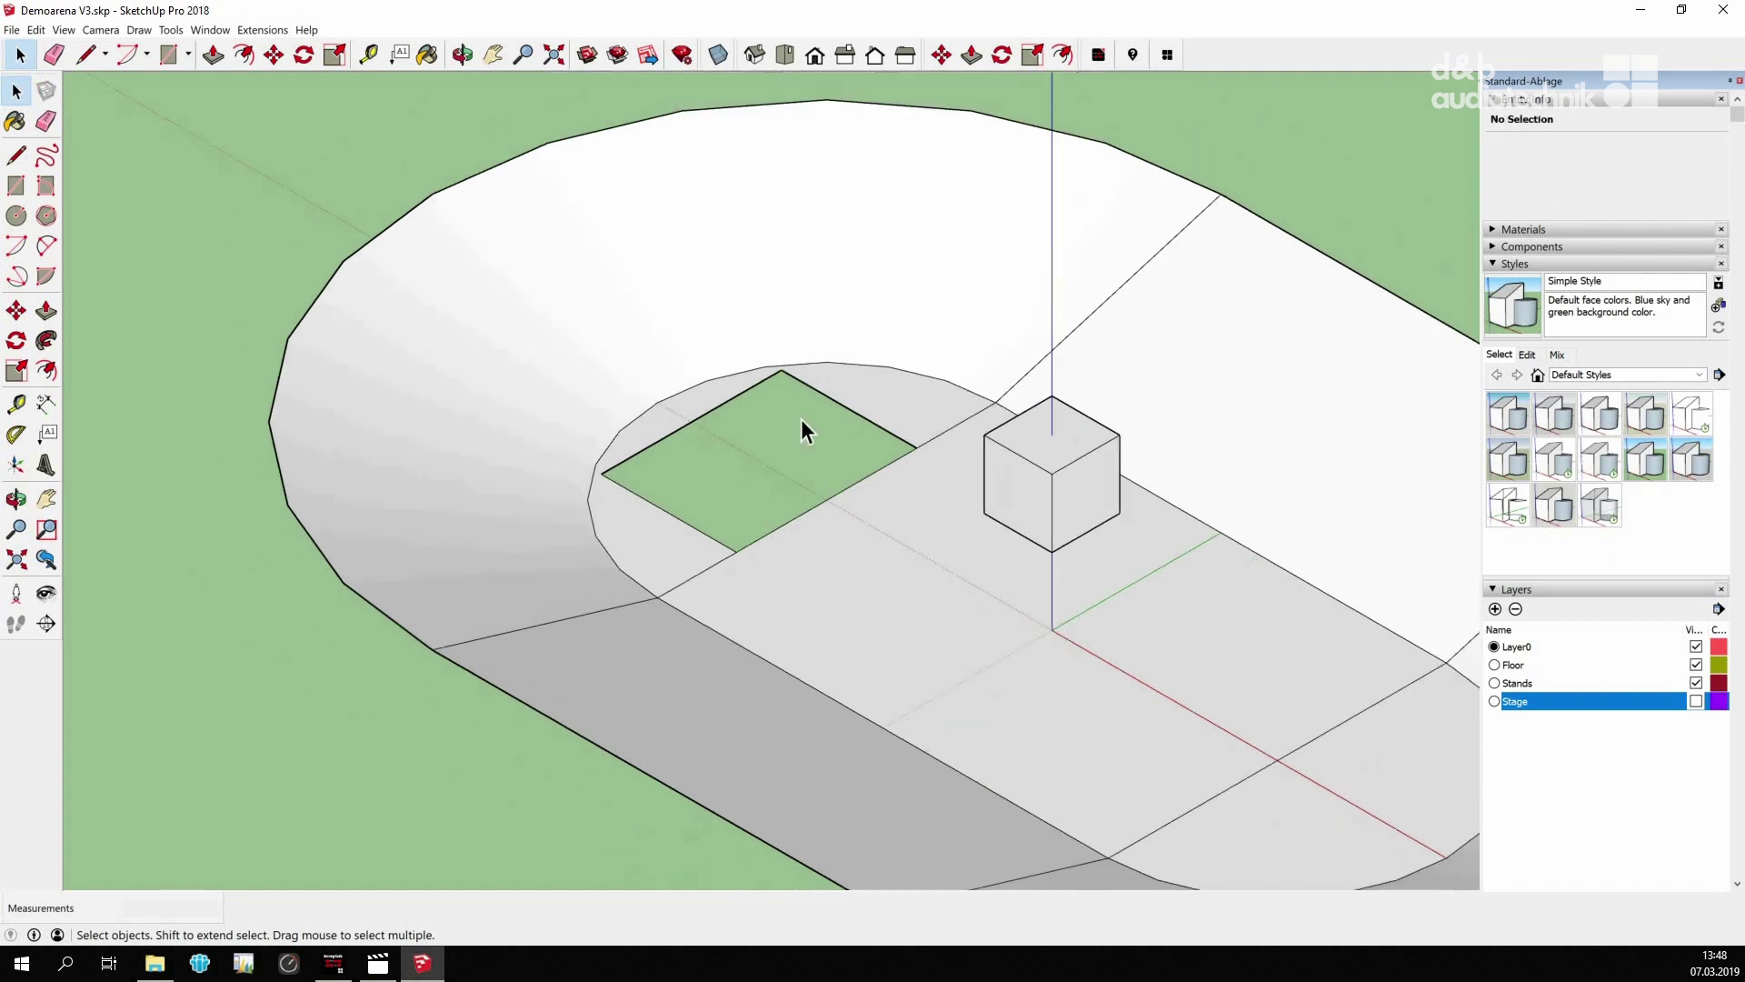
click(1718, 701)
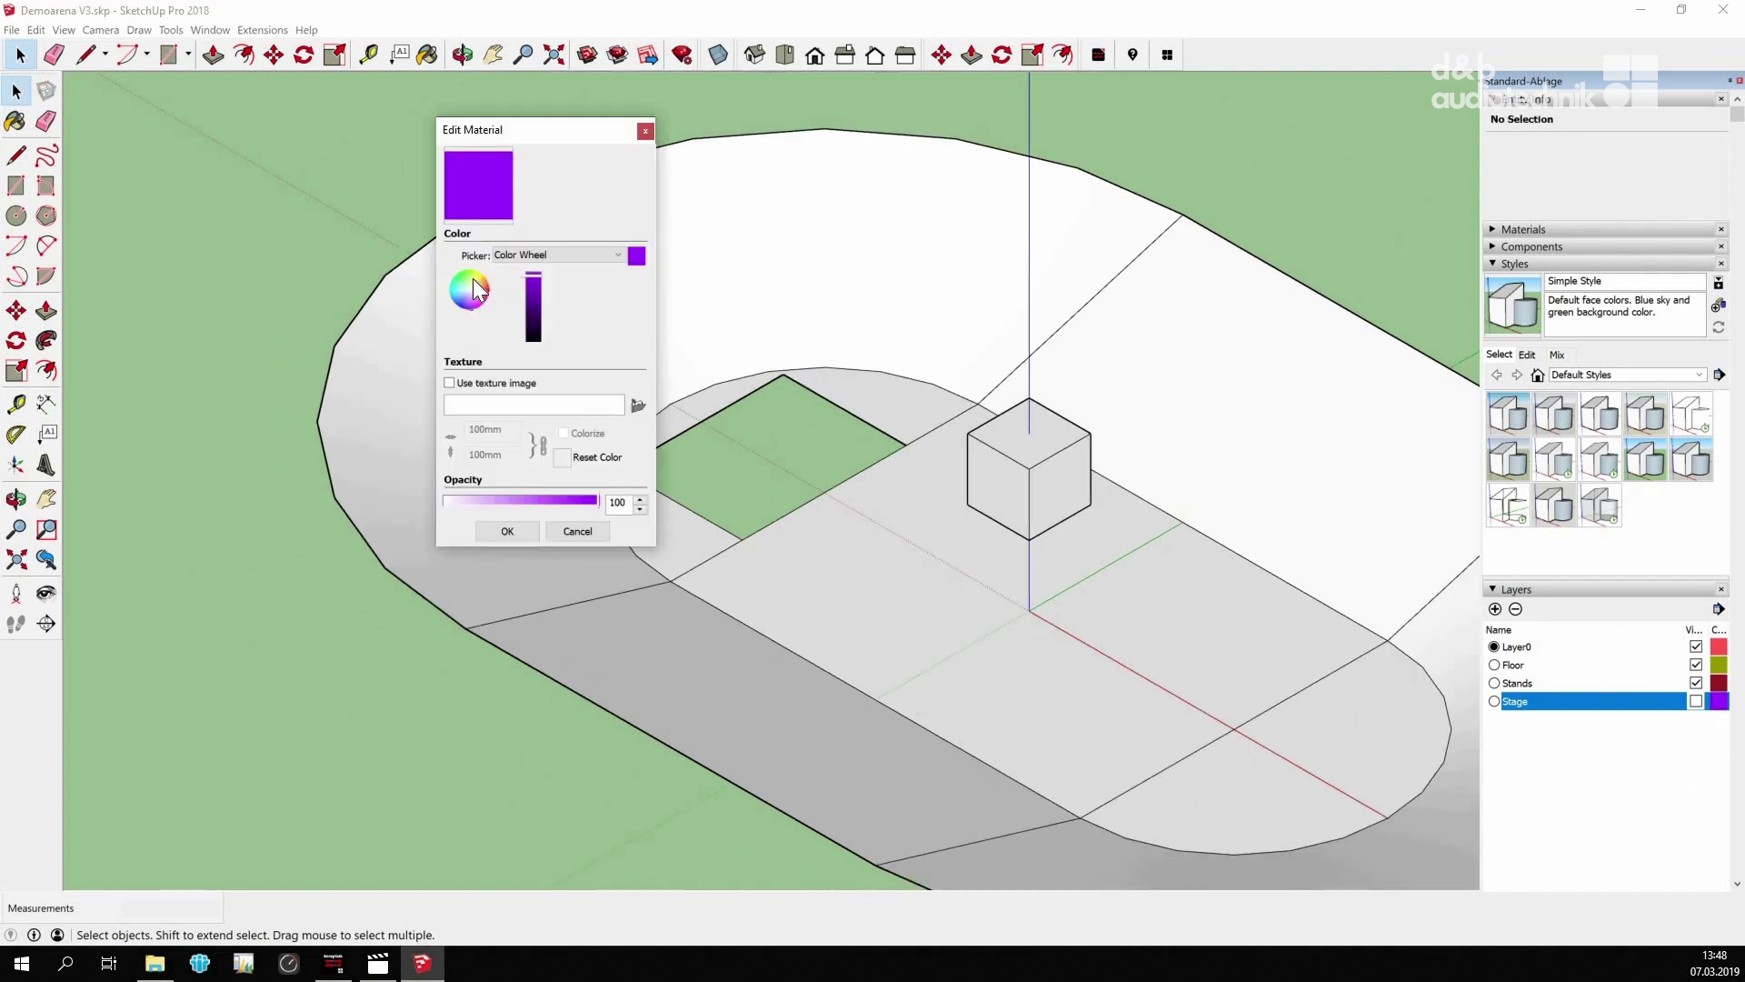
click(474, 282)
click(507, 531)
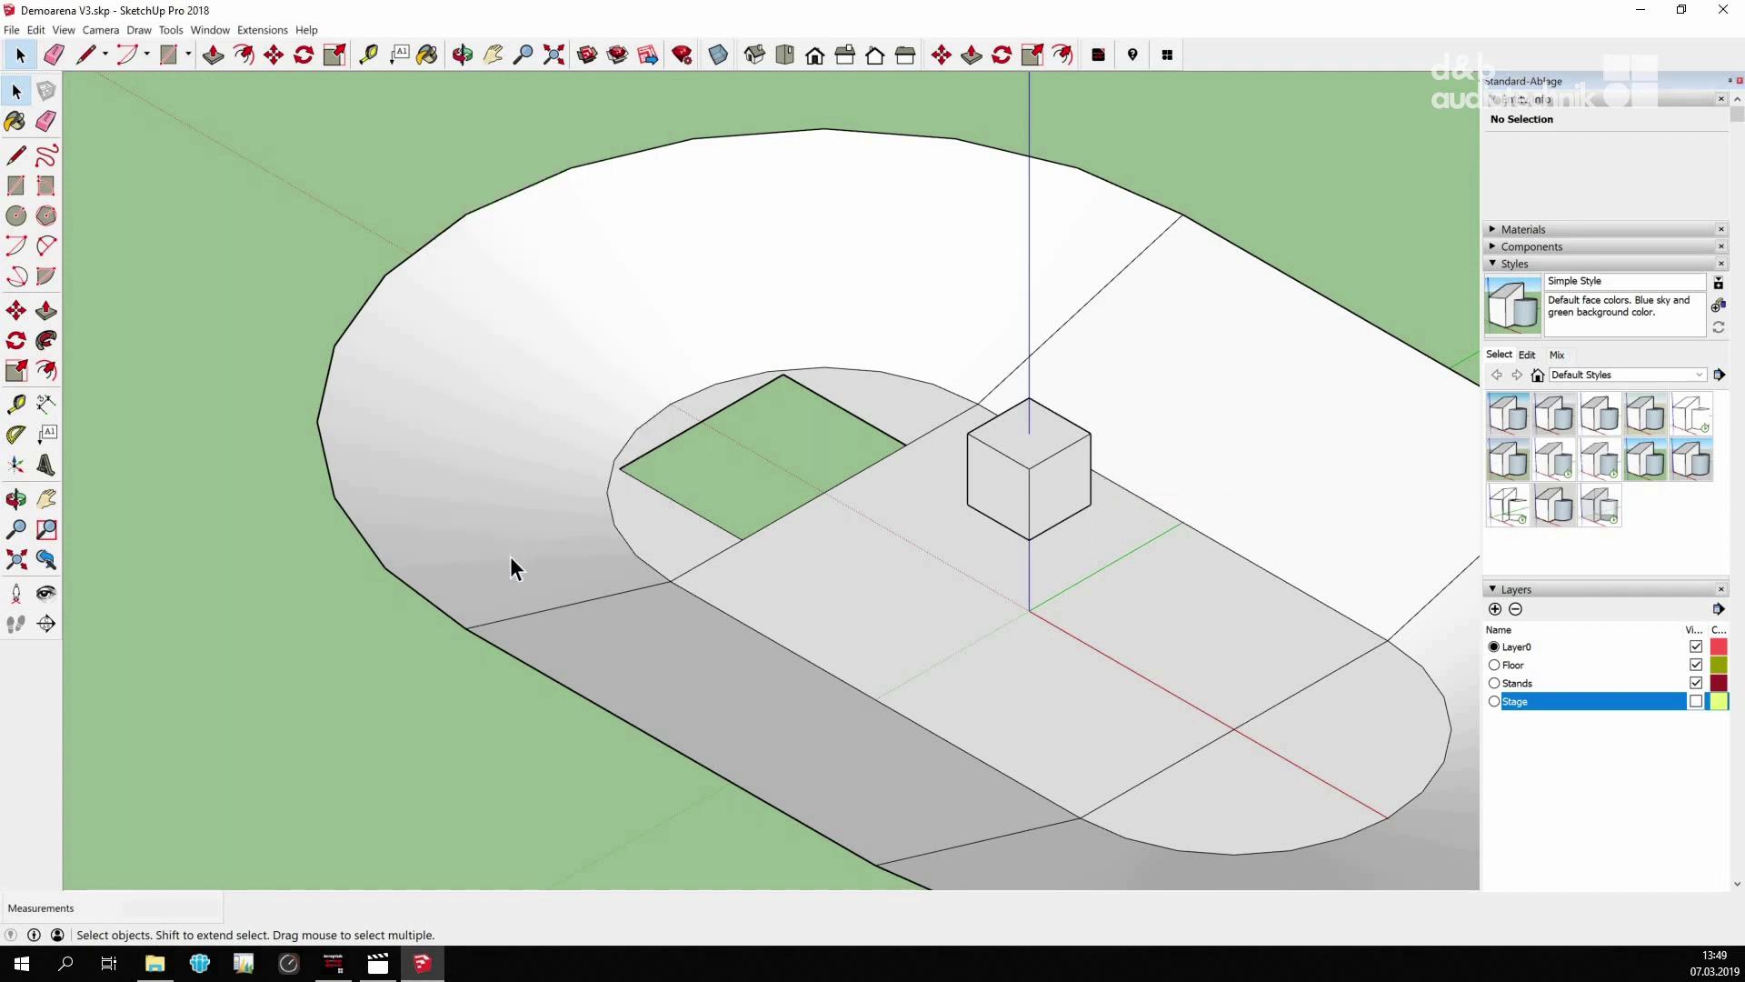
Create a new layer named Obstacle and assign the entire floating cube, including its hidden faces and edges, to it
click(1495, 609)
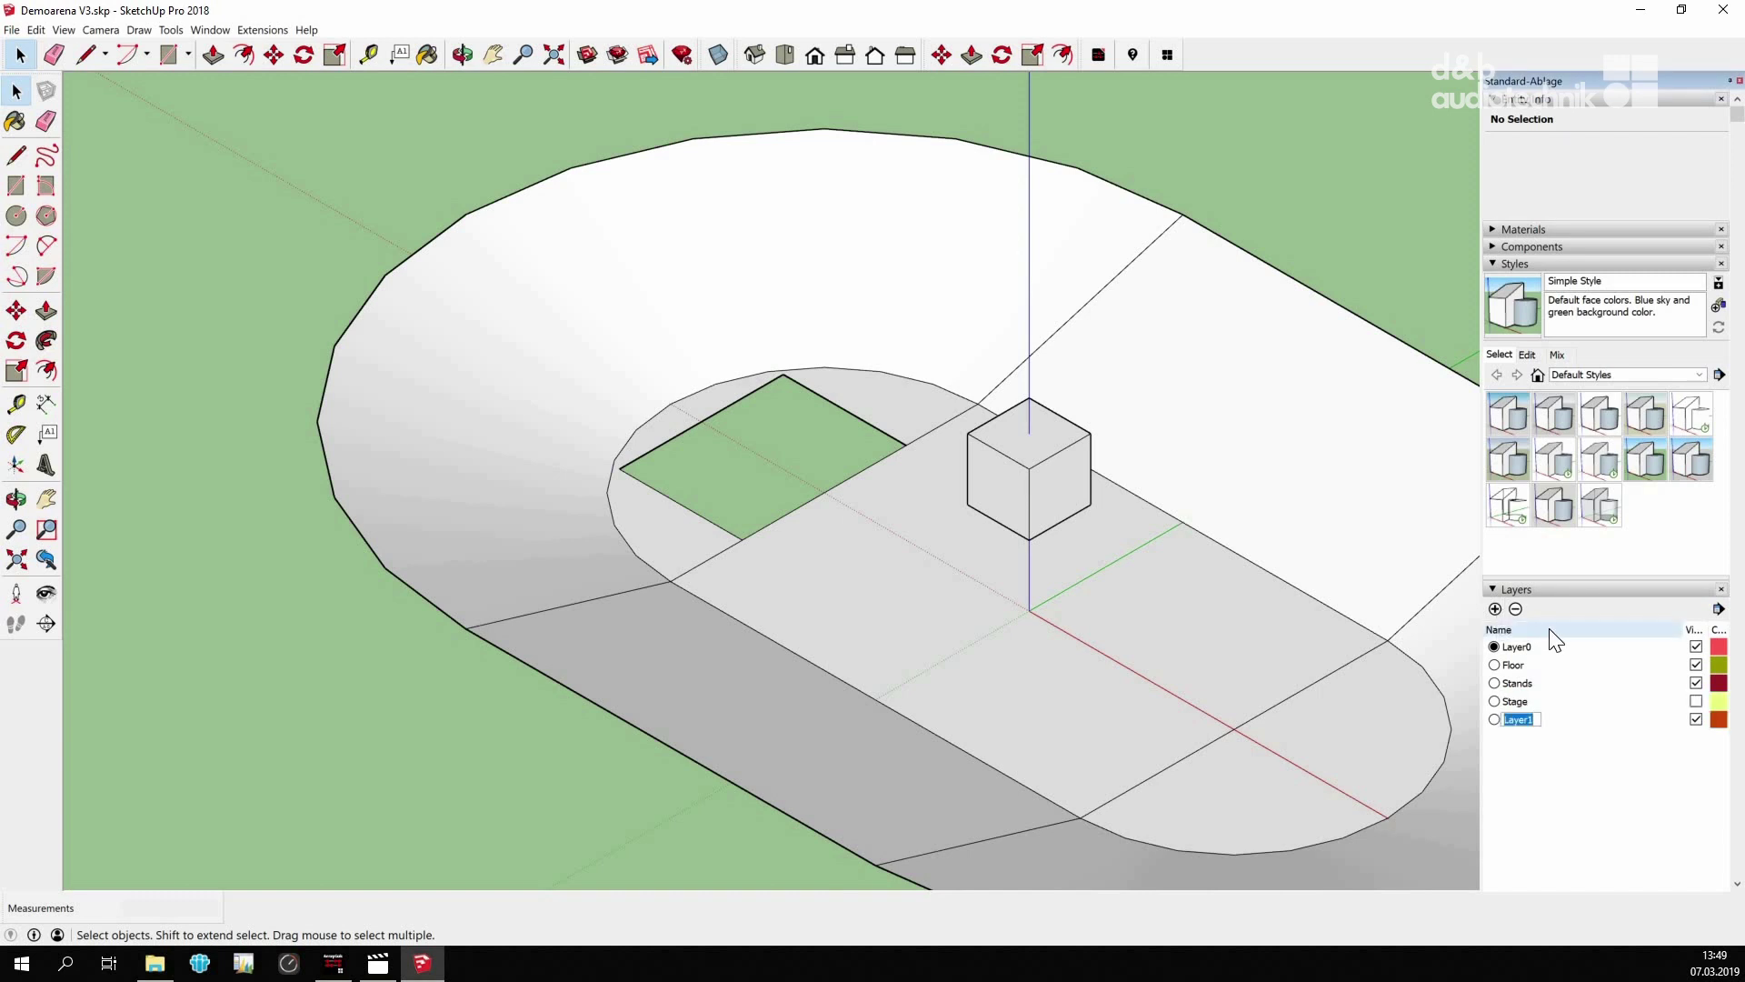
text(Obstacle)
click(839, 57)
drag(615, 303, 869, 477)
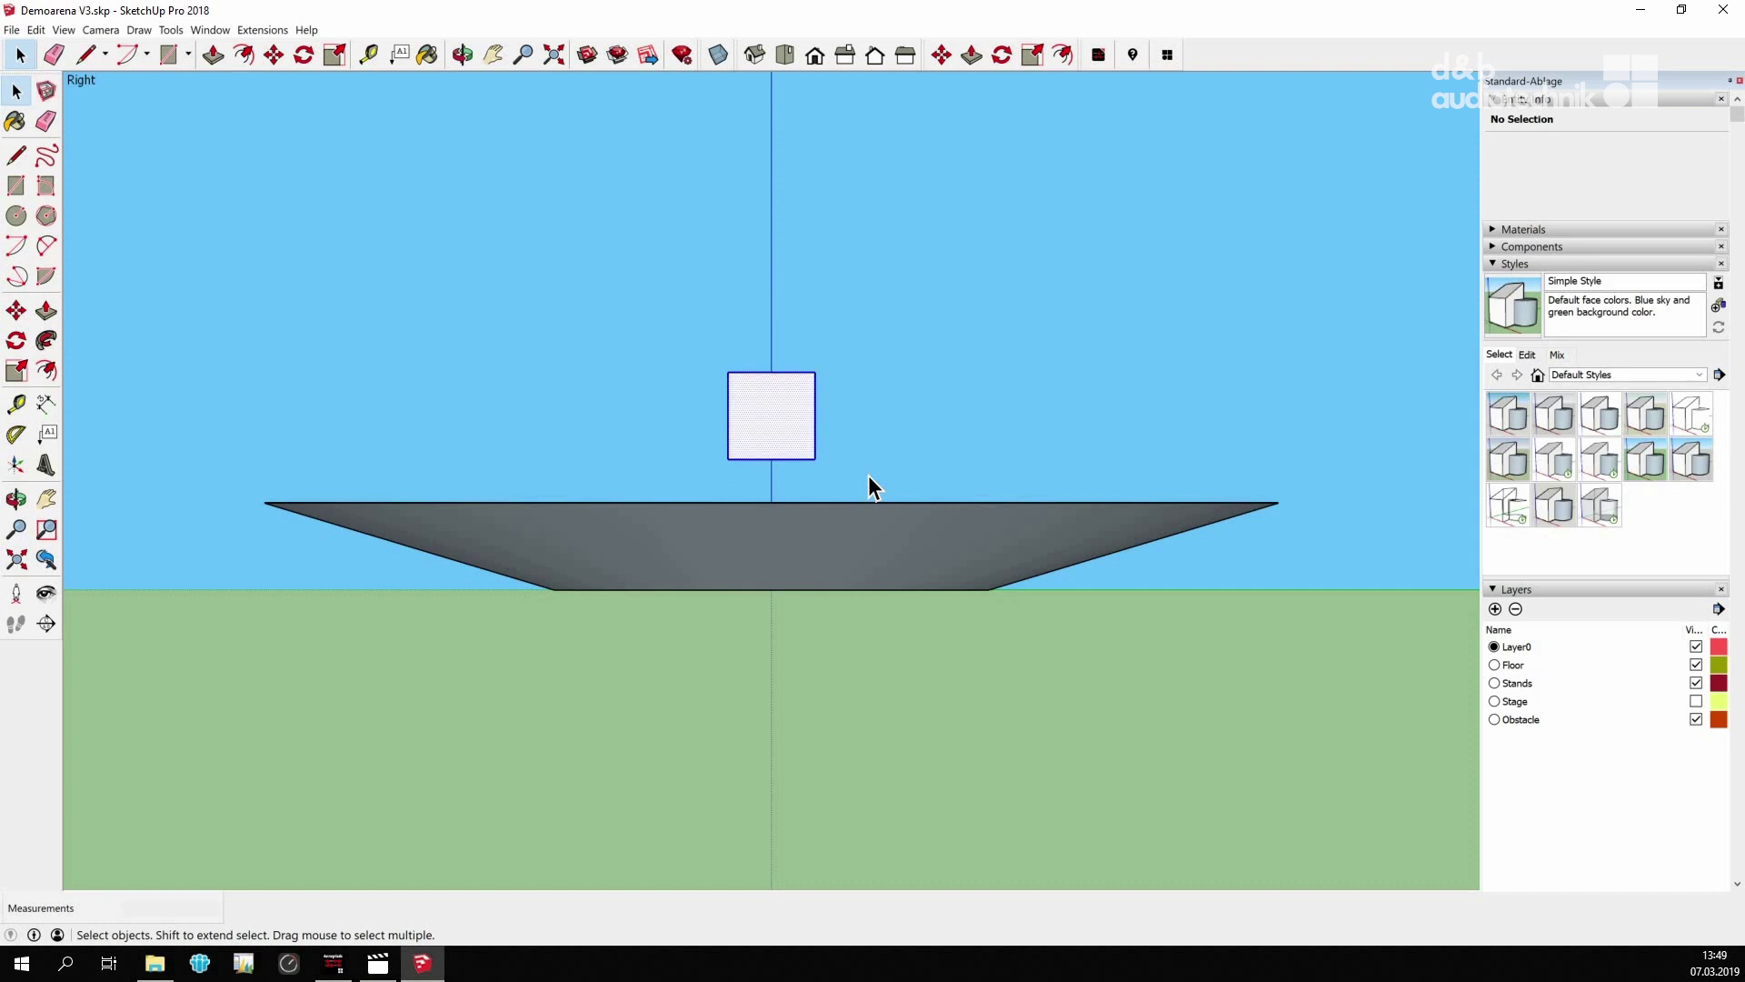
click(761, 55)
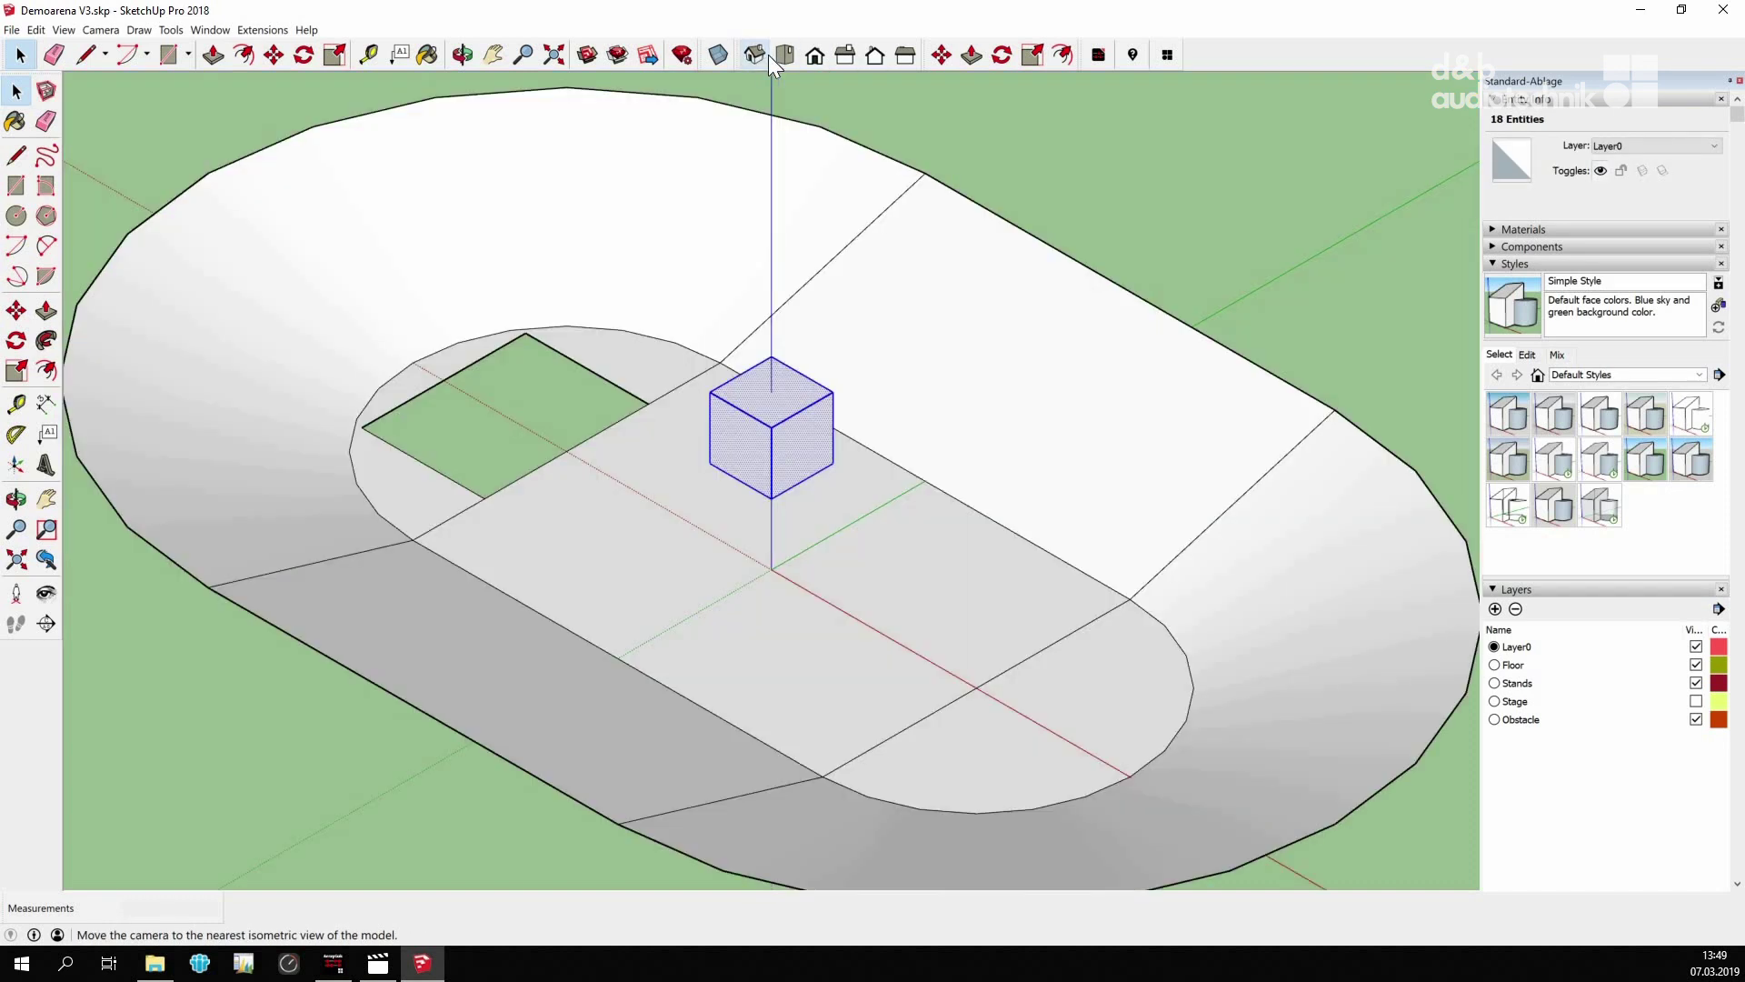
click(1715, 146)
click(1651, 182)
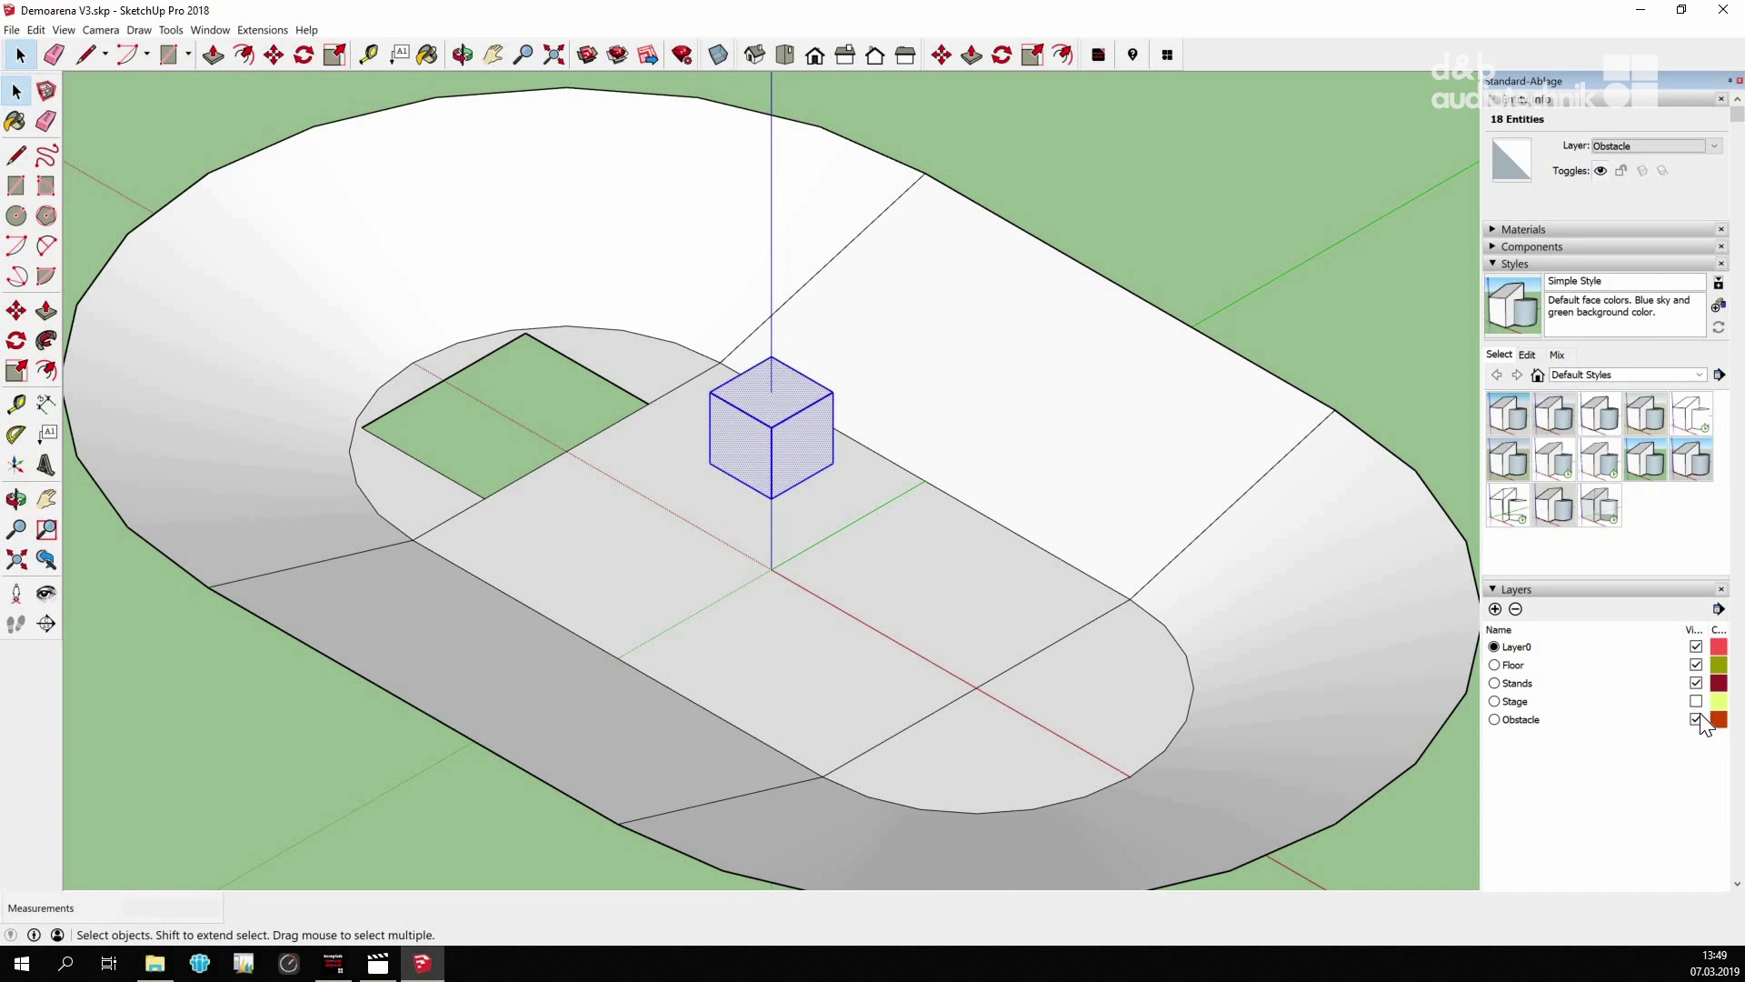
Check the cube's layer assignment by hiding the Obstacle layer and showing it again
click(1696, 719)
click(1697, 719)
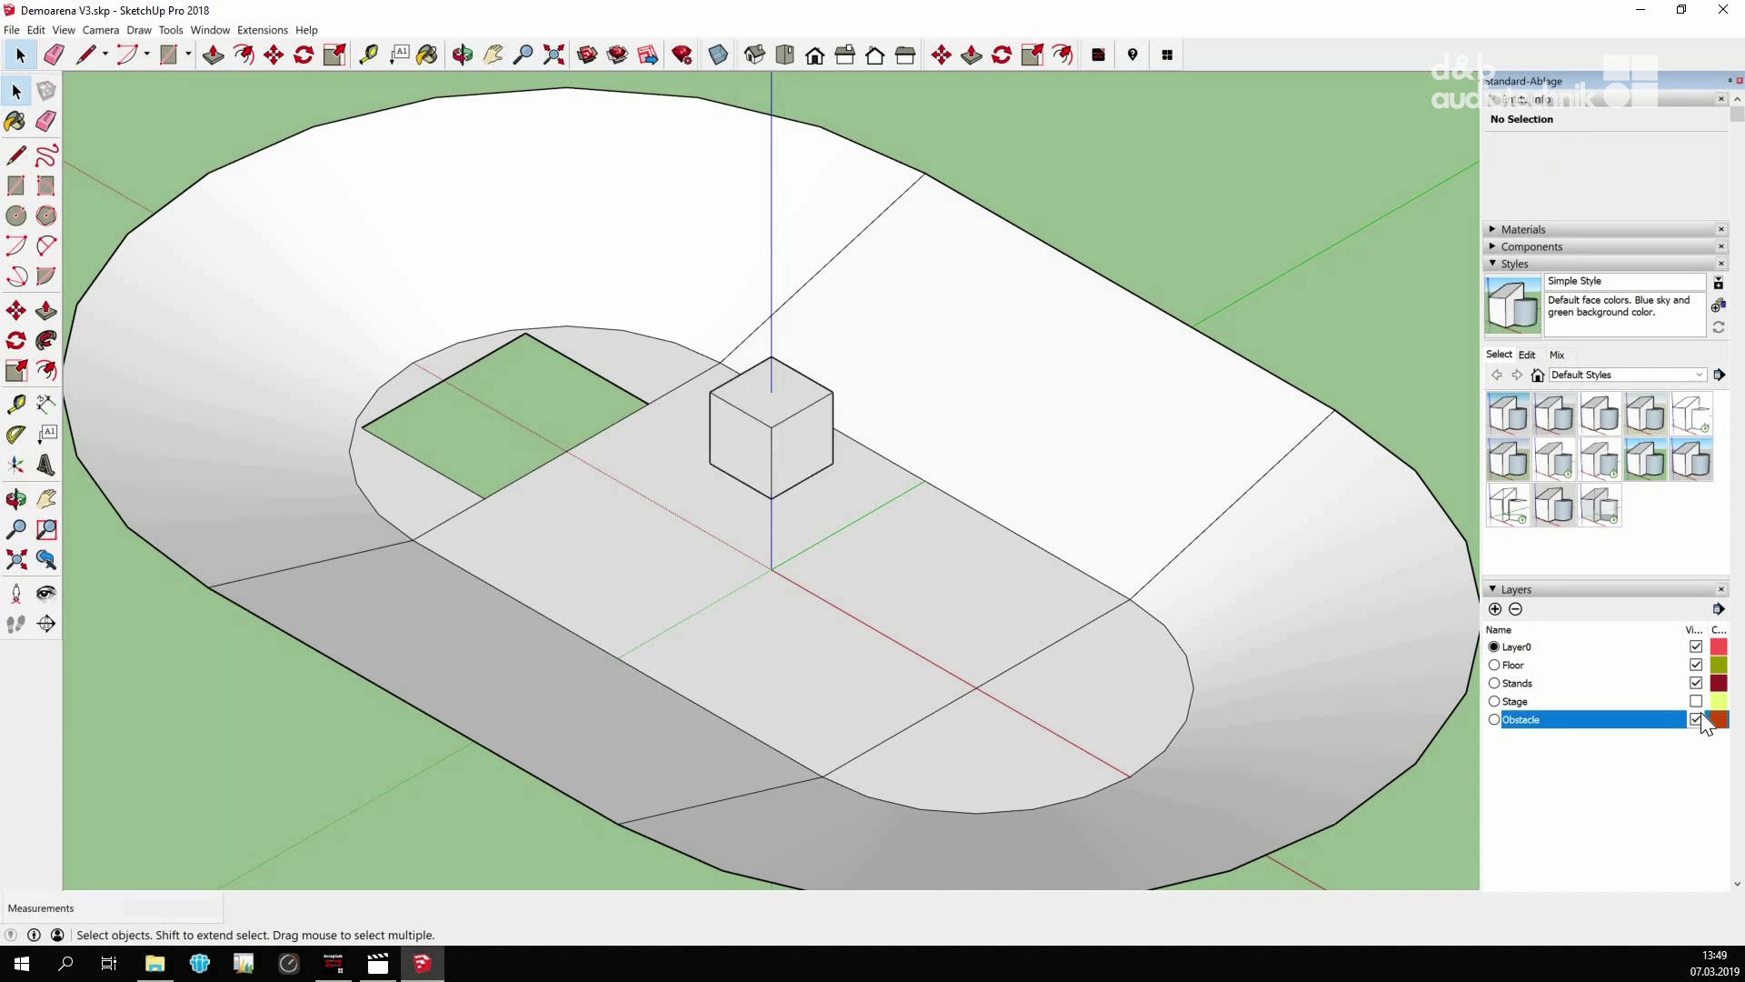
click(1698, 717)
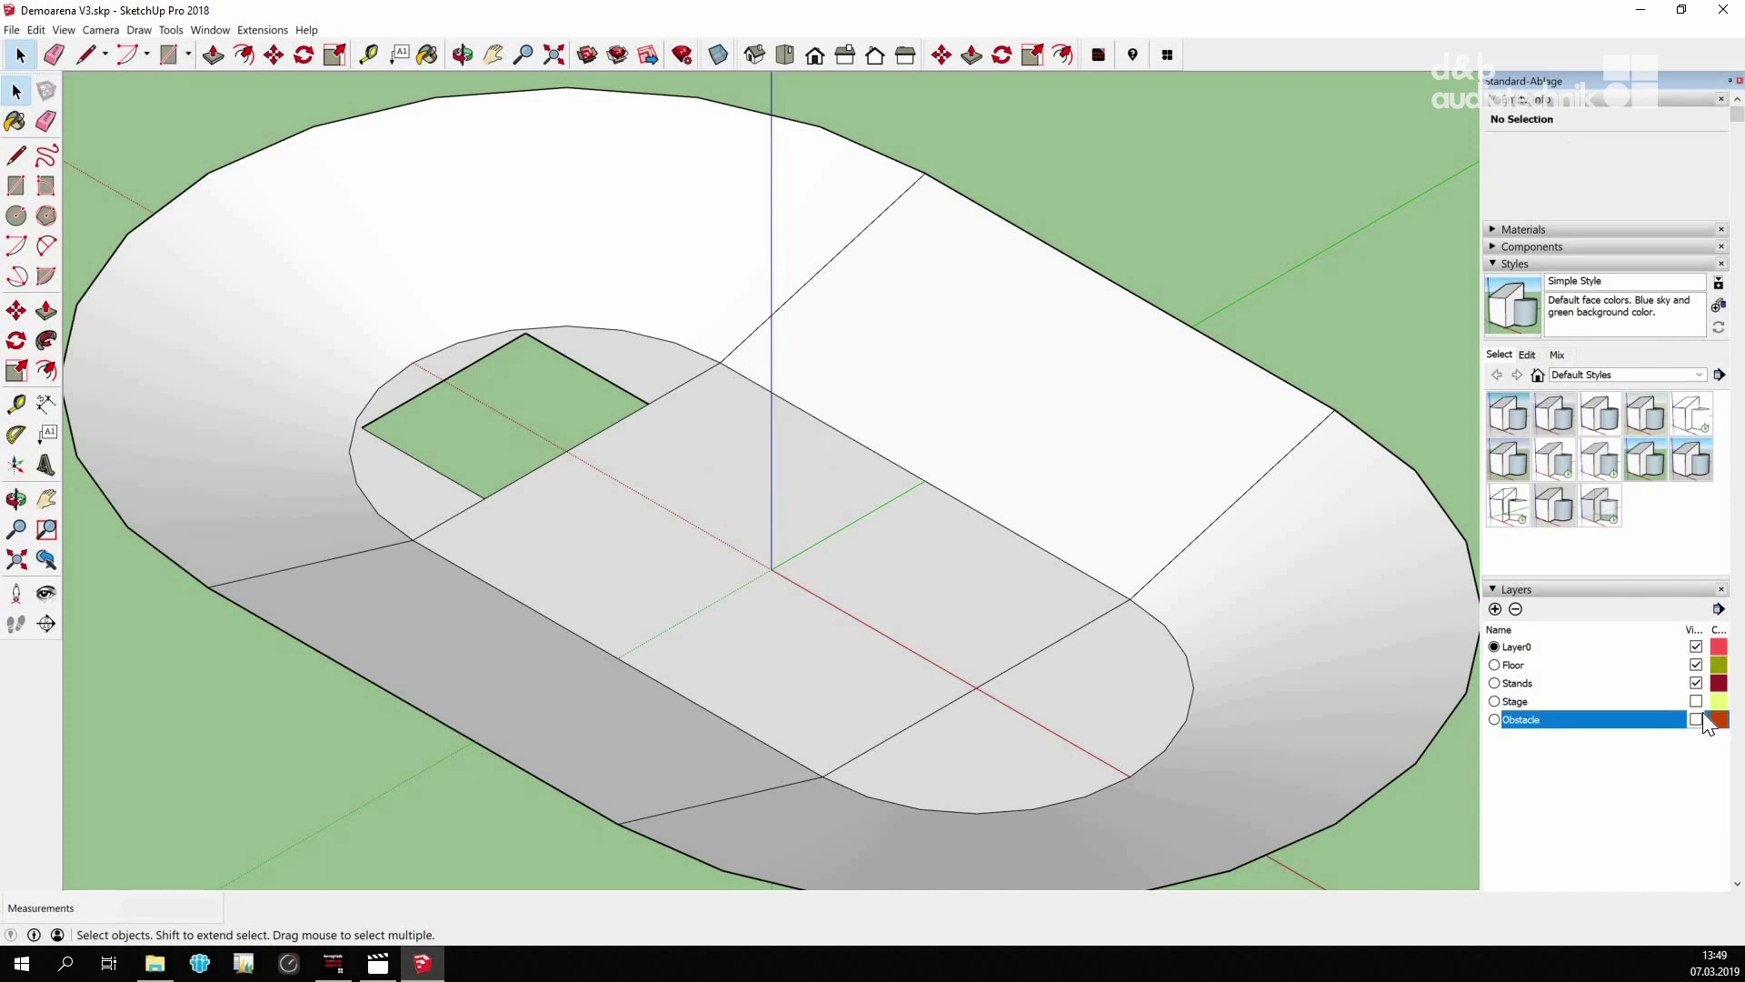
click(1698, 717)
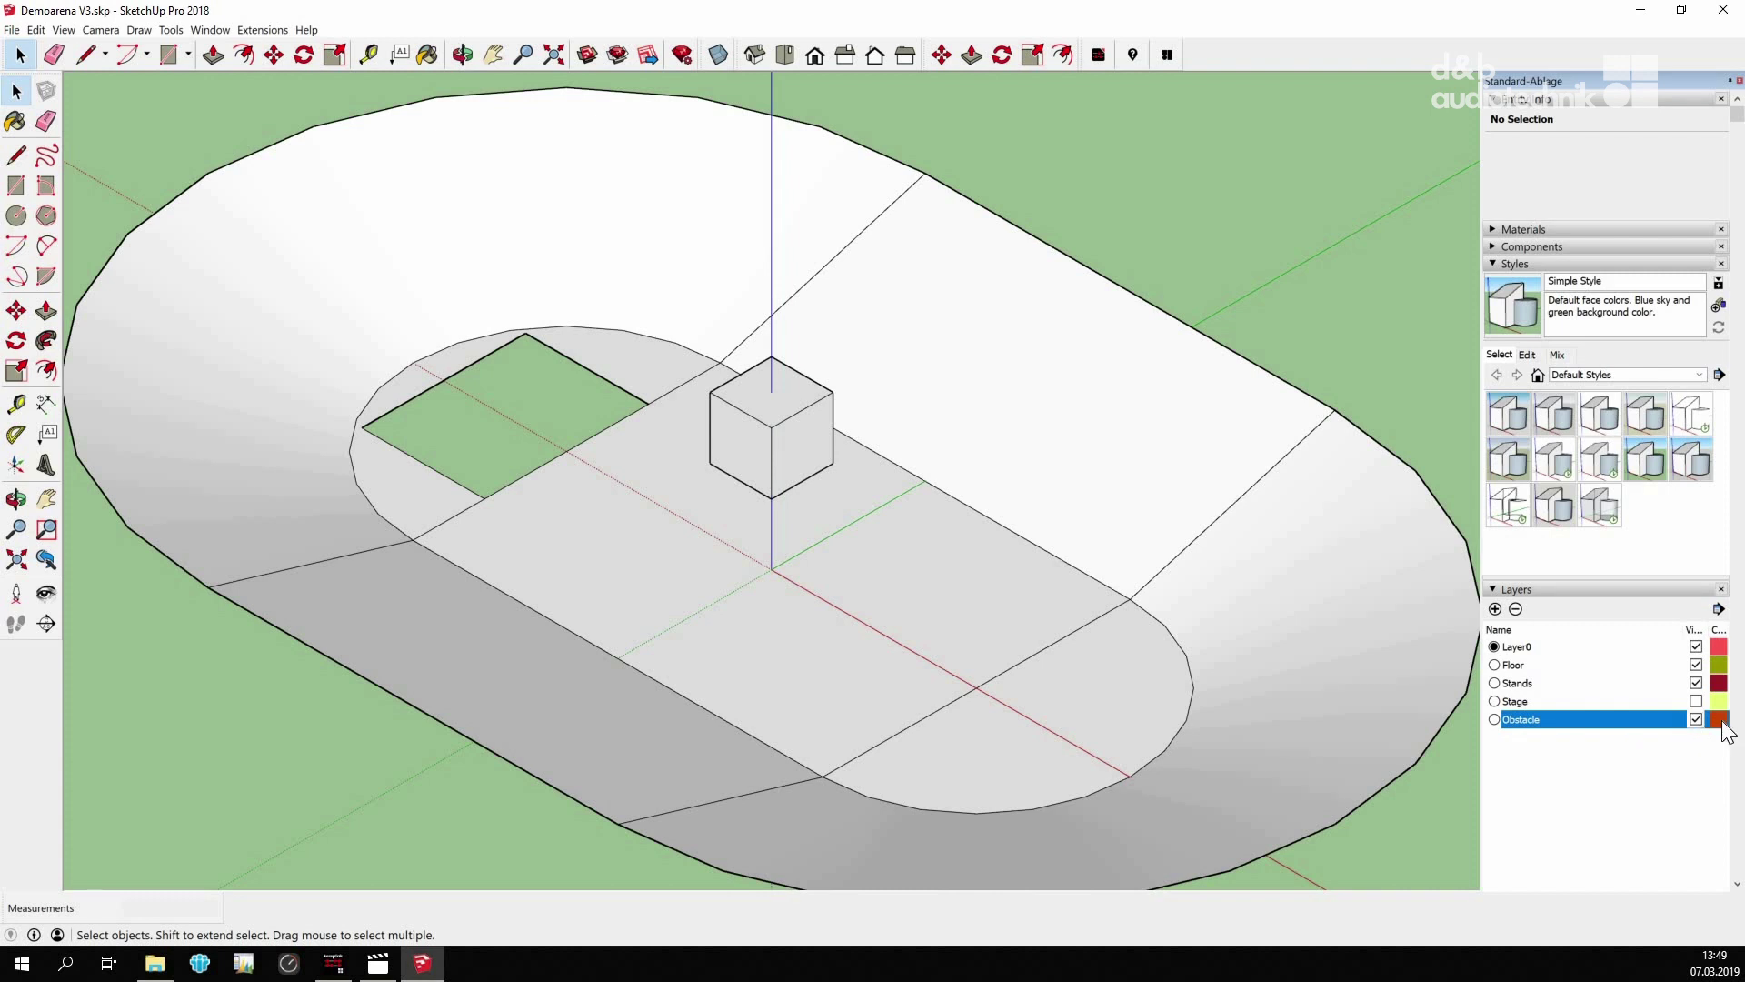
Change the Obstacle layer's color to blue with the color wheel and turn the Stage layer's visibility back on
click(1720, 723)
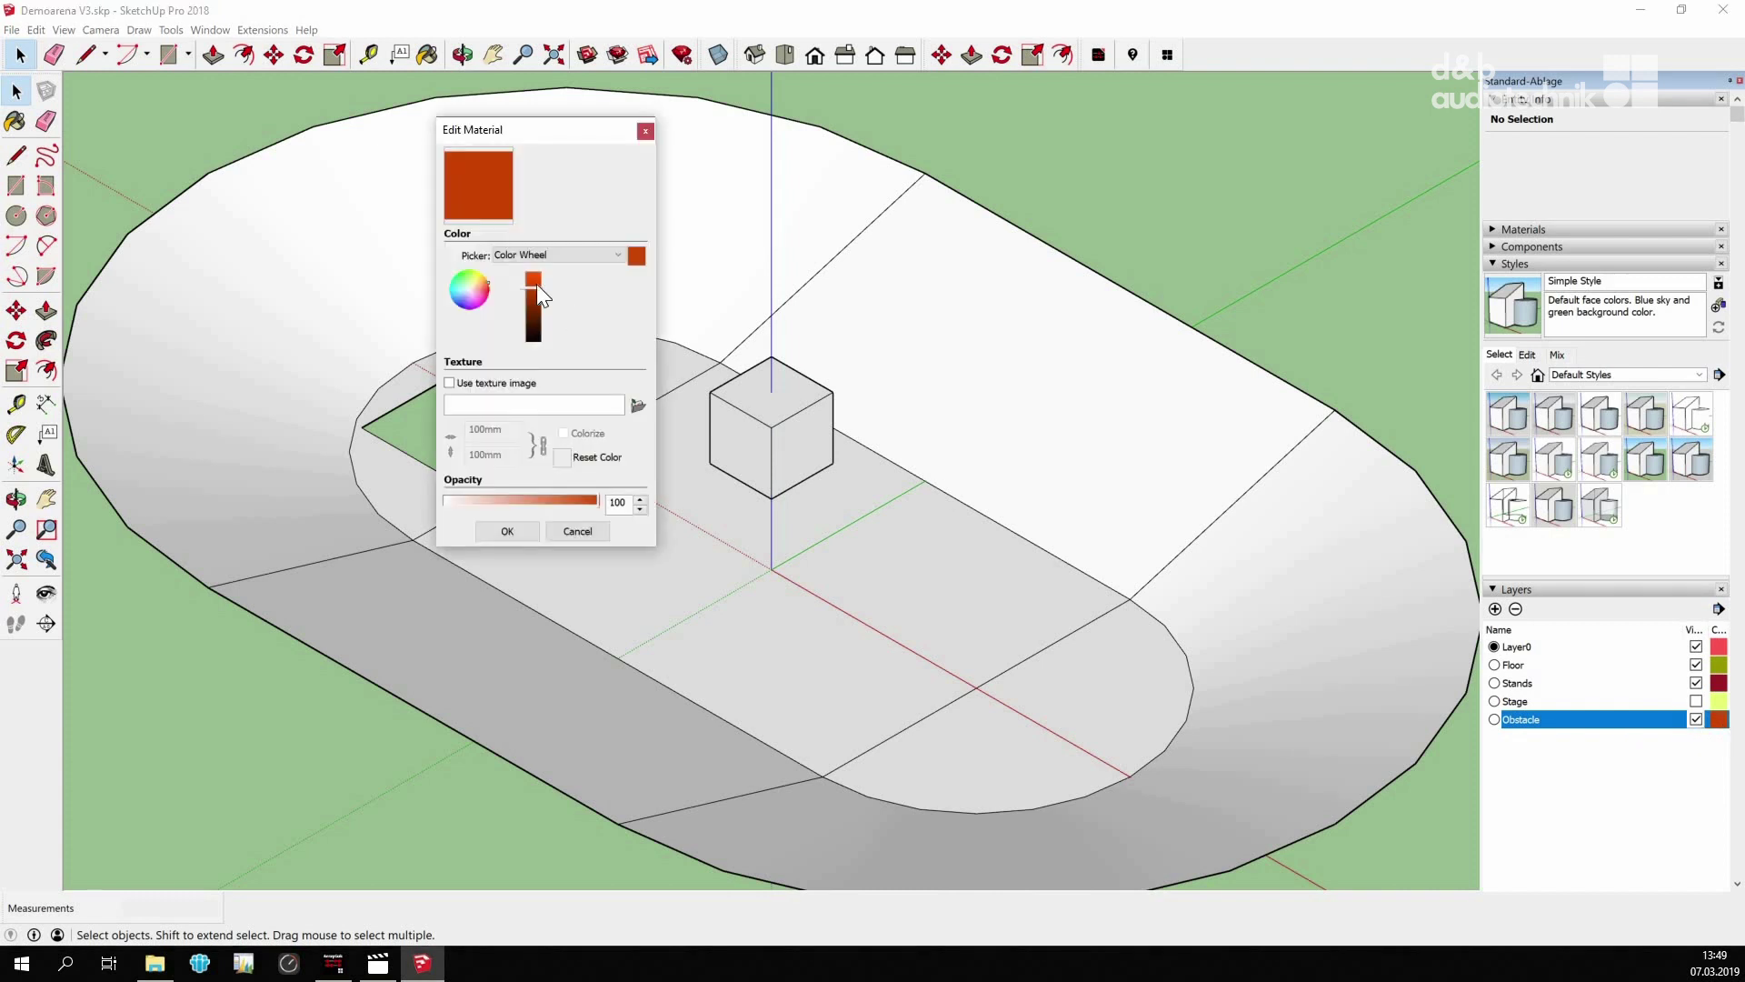
click(464, 305)
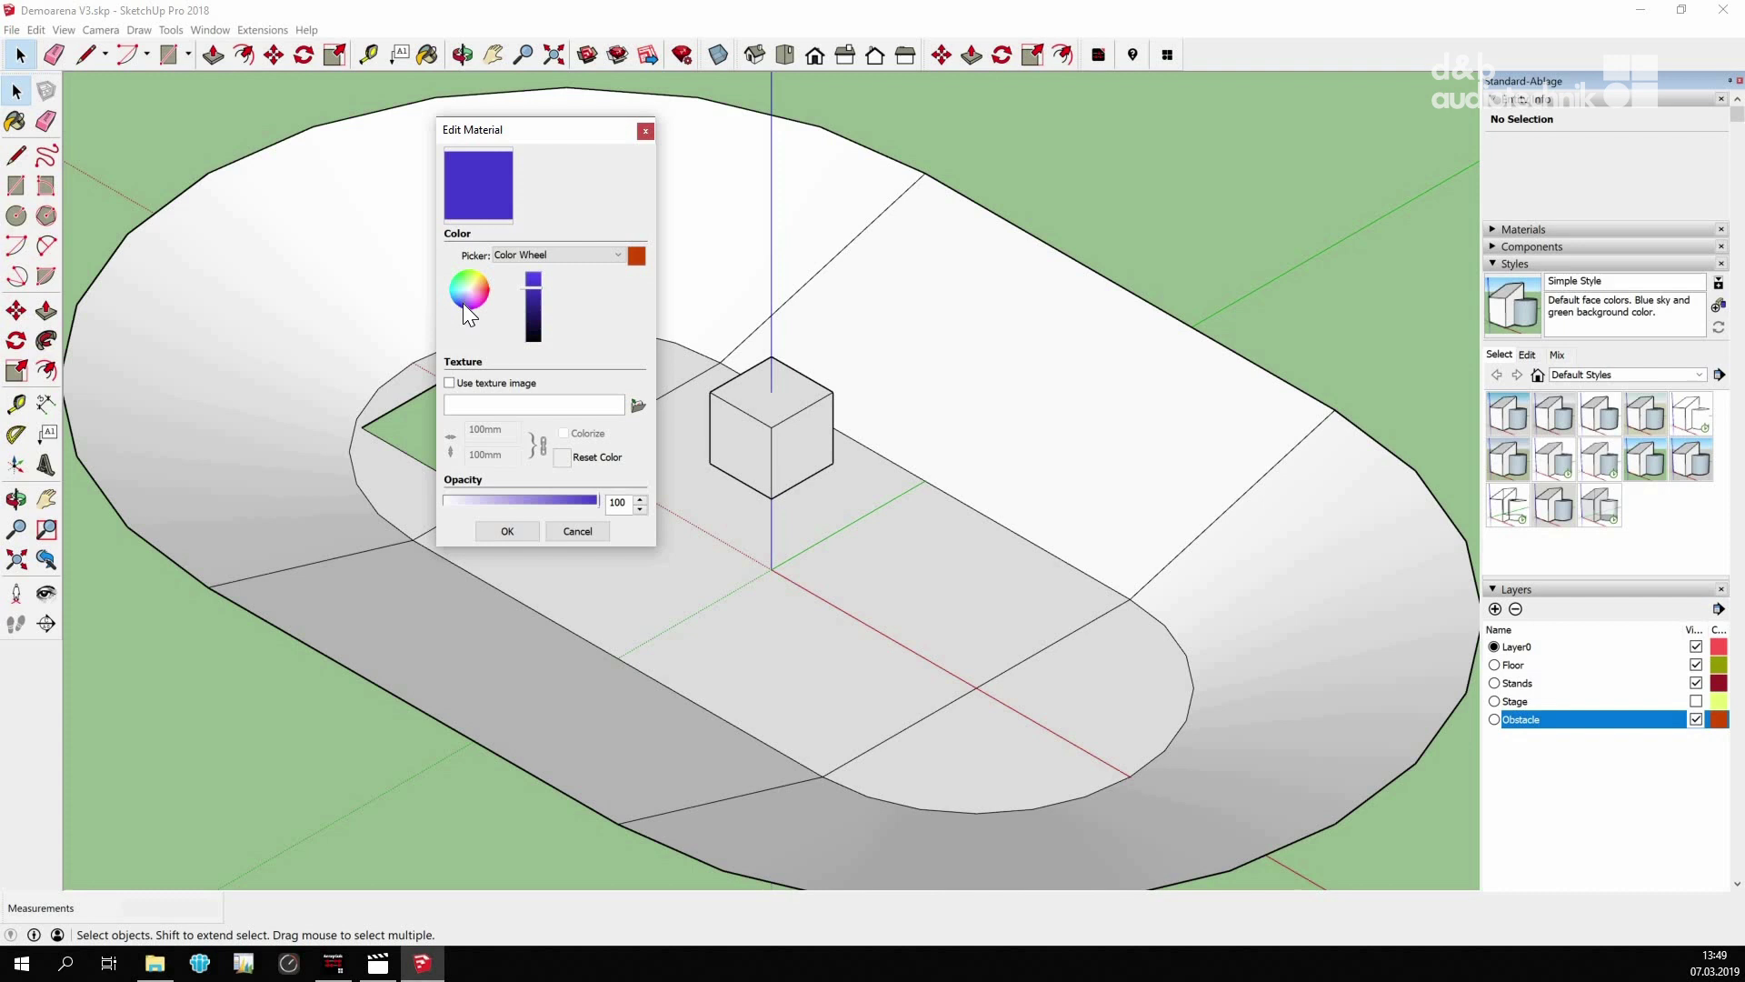
click(500, 529)
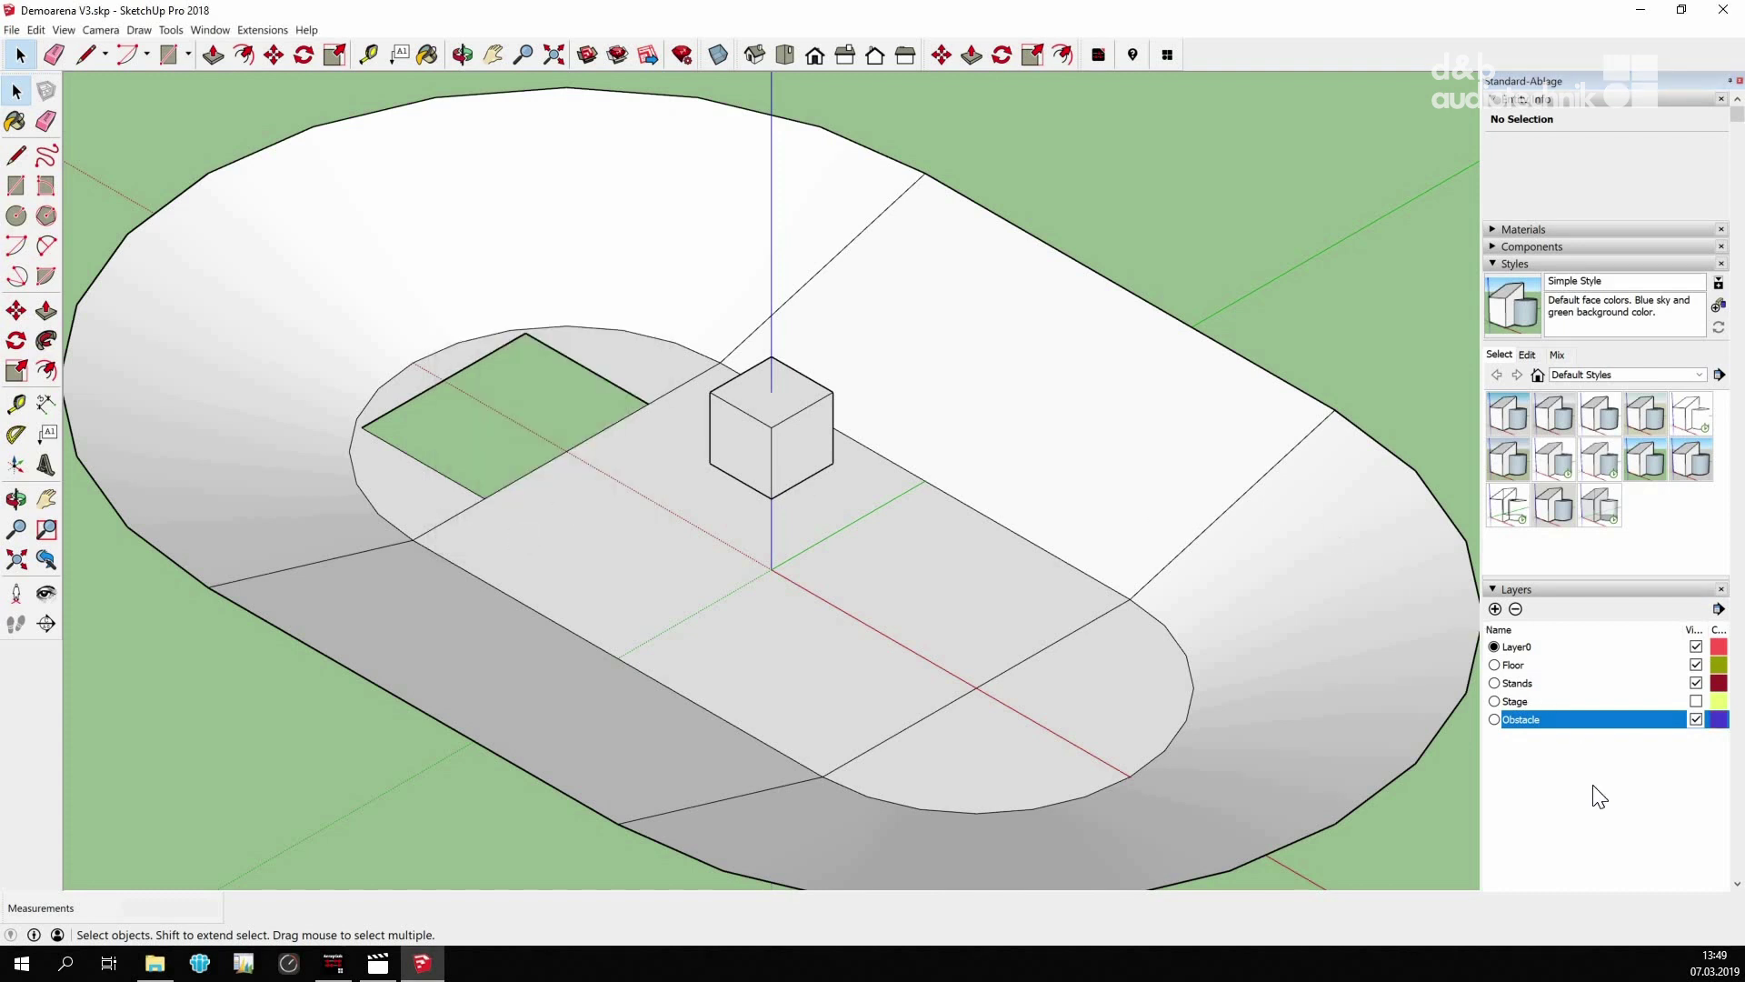
click(1697, 702)
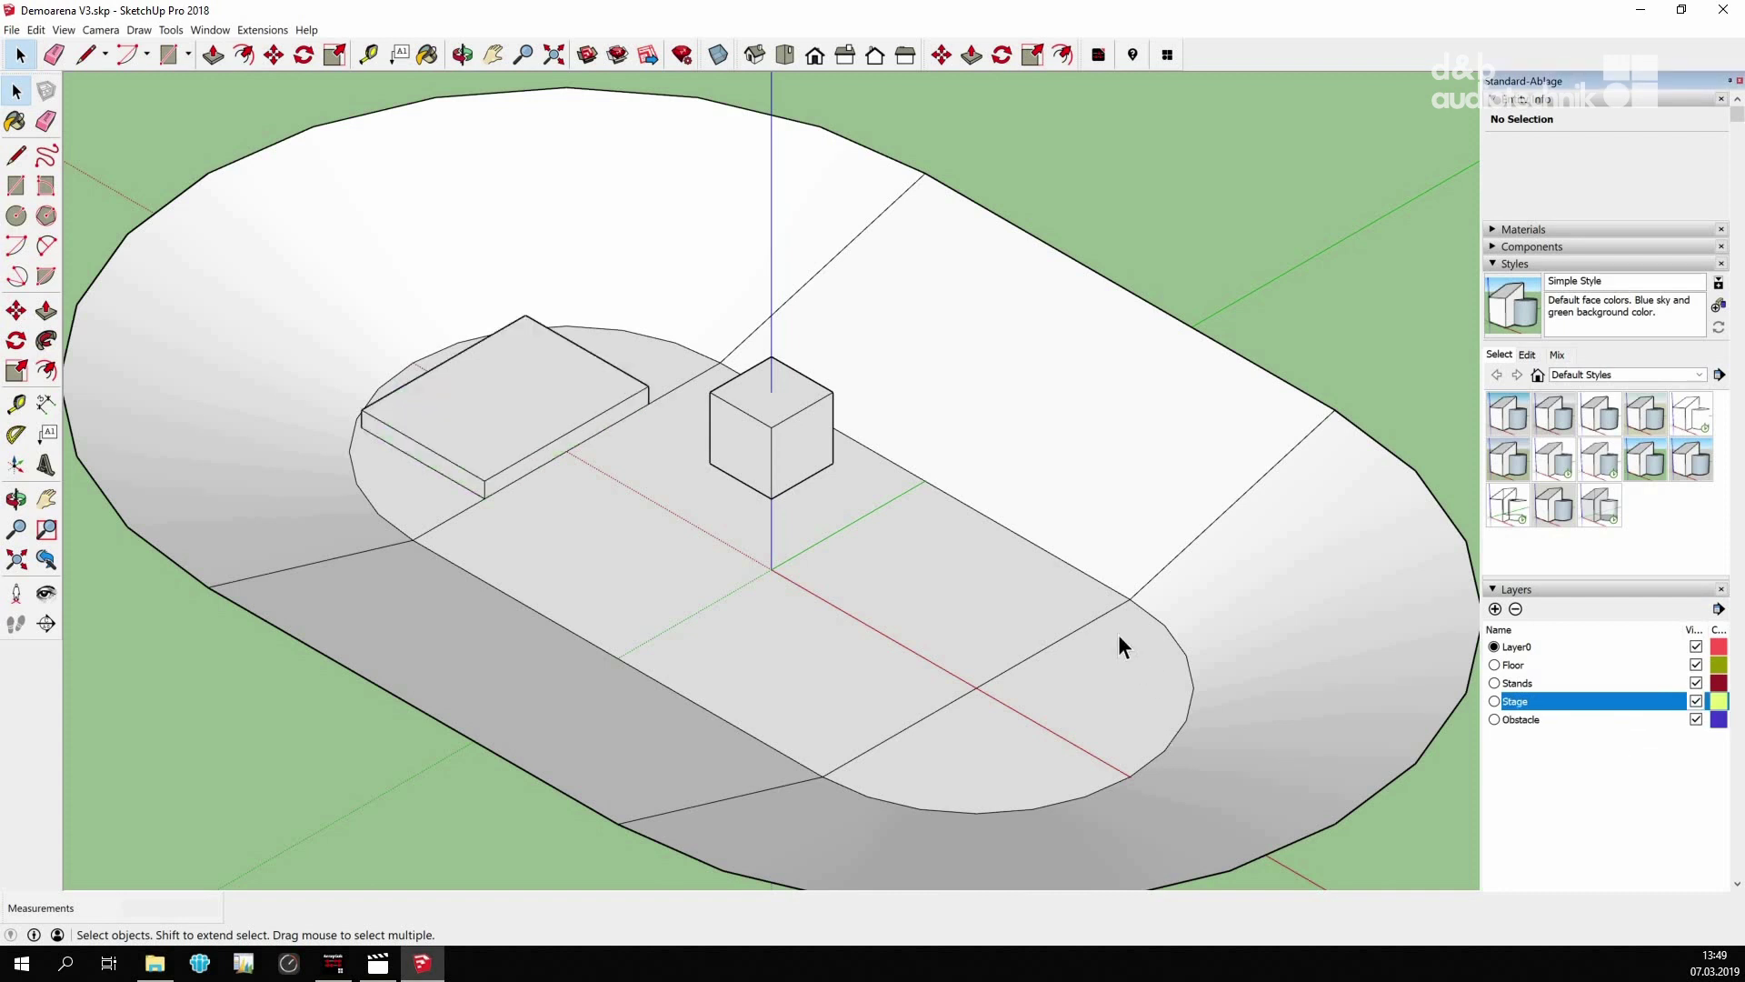
Export the entire model with d&b ArrayCalc Exchange, using a listener height of 1.2 and venue element names based on the layer name
scroll(1119, 635, down, 3)
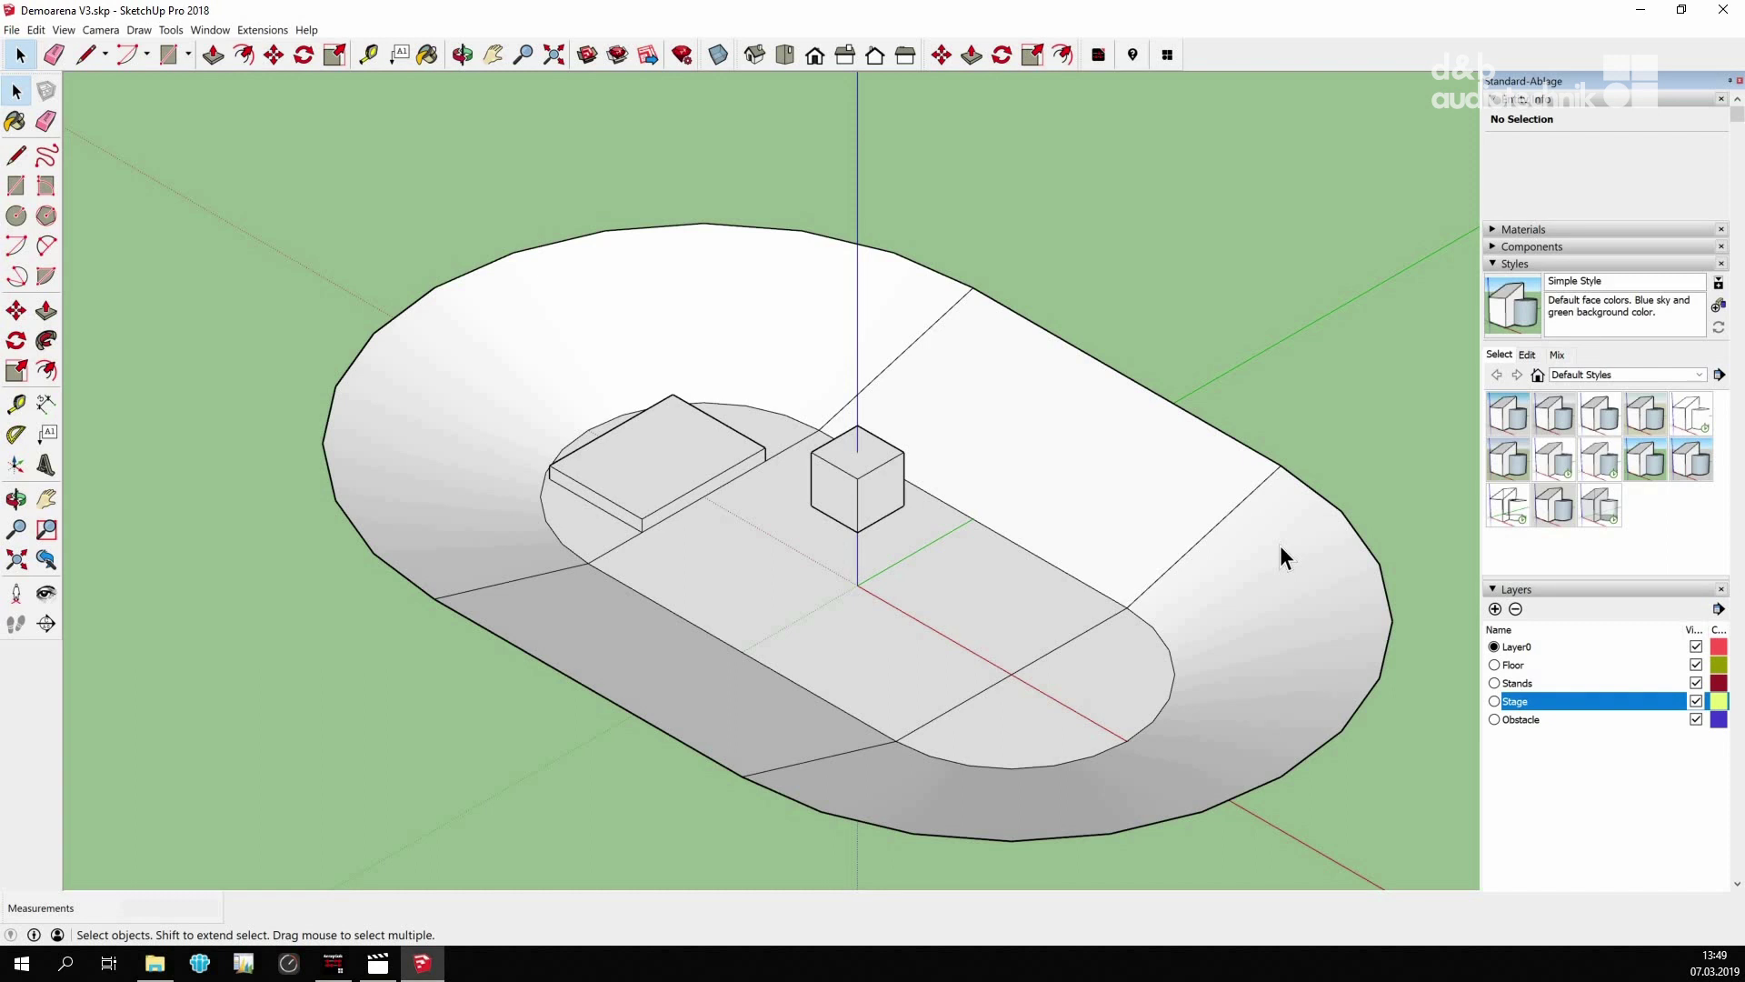
key(ctrl+a)
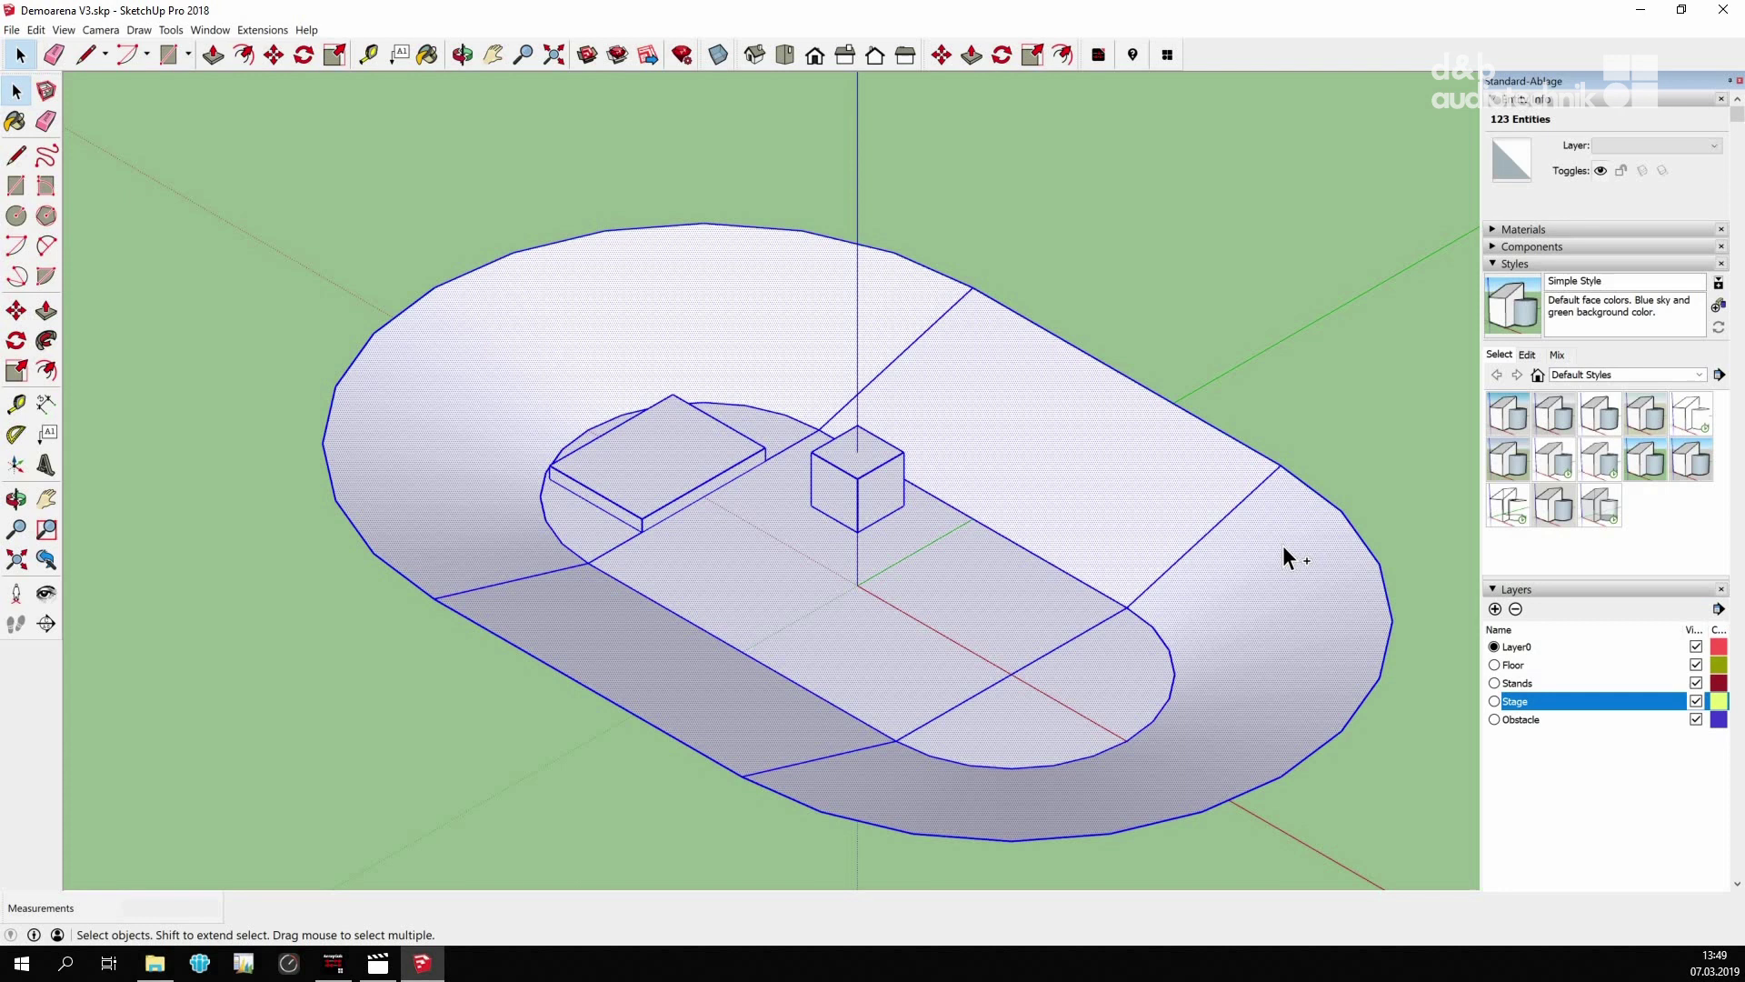
click(1098, 55)
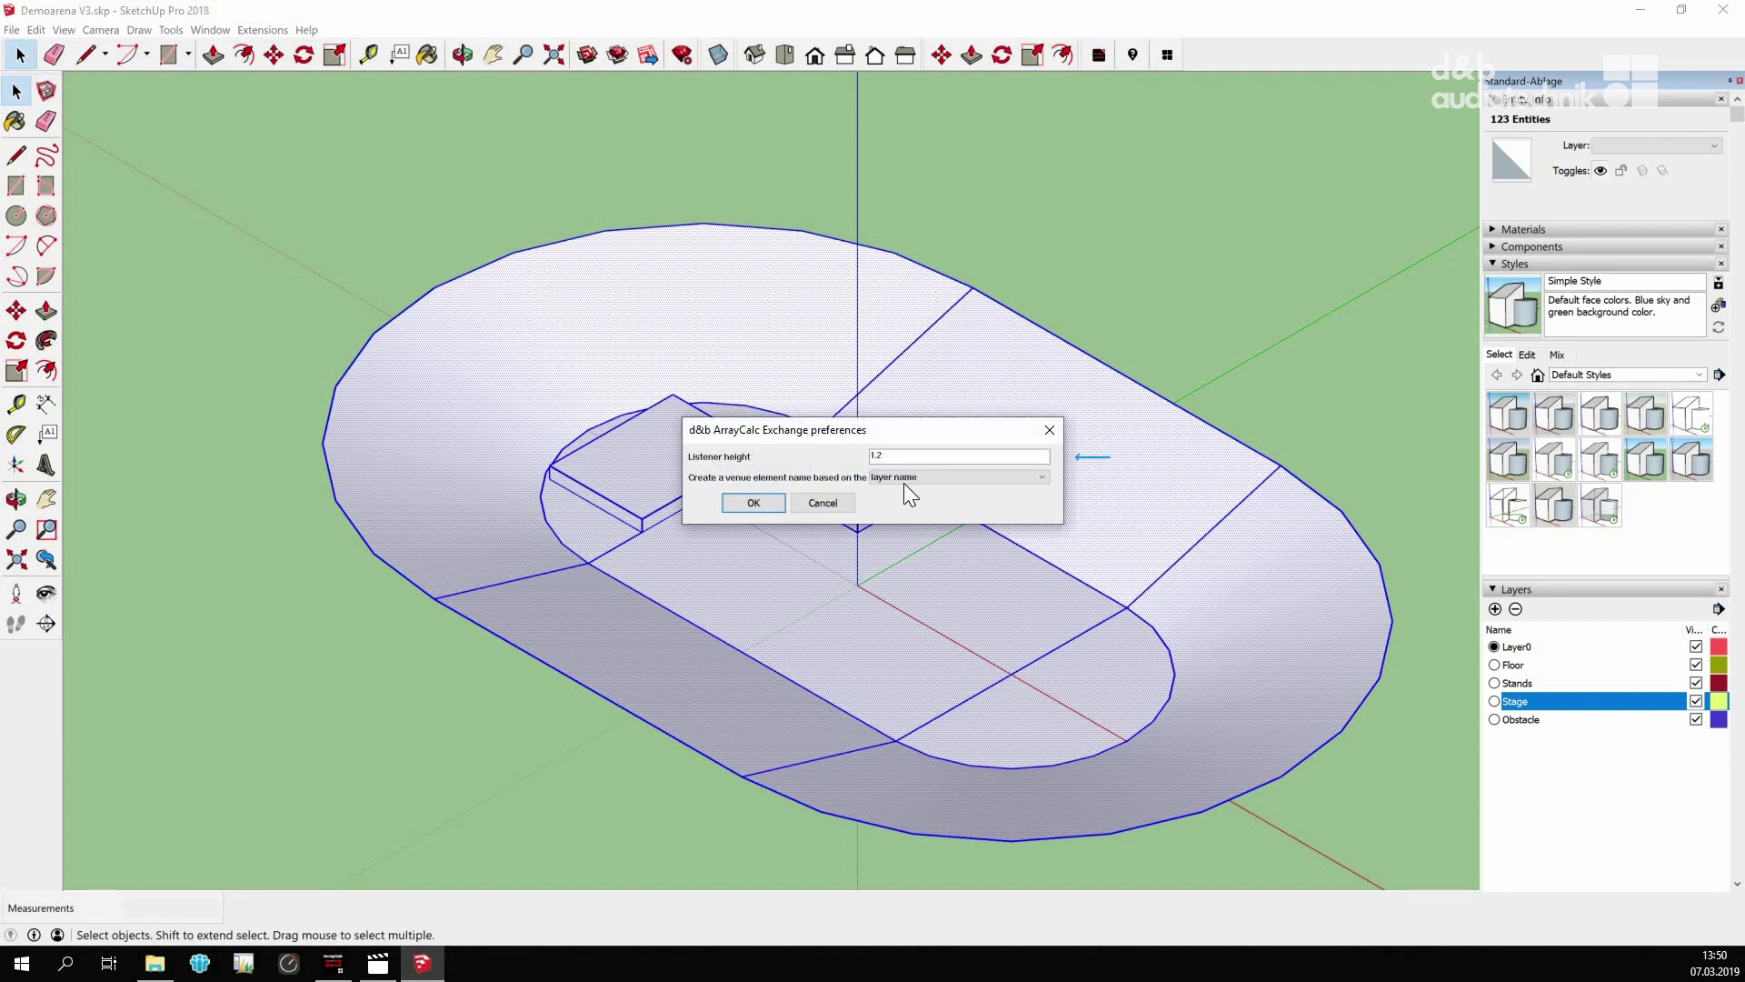
click(1012, 476)
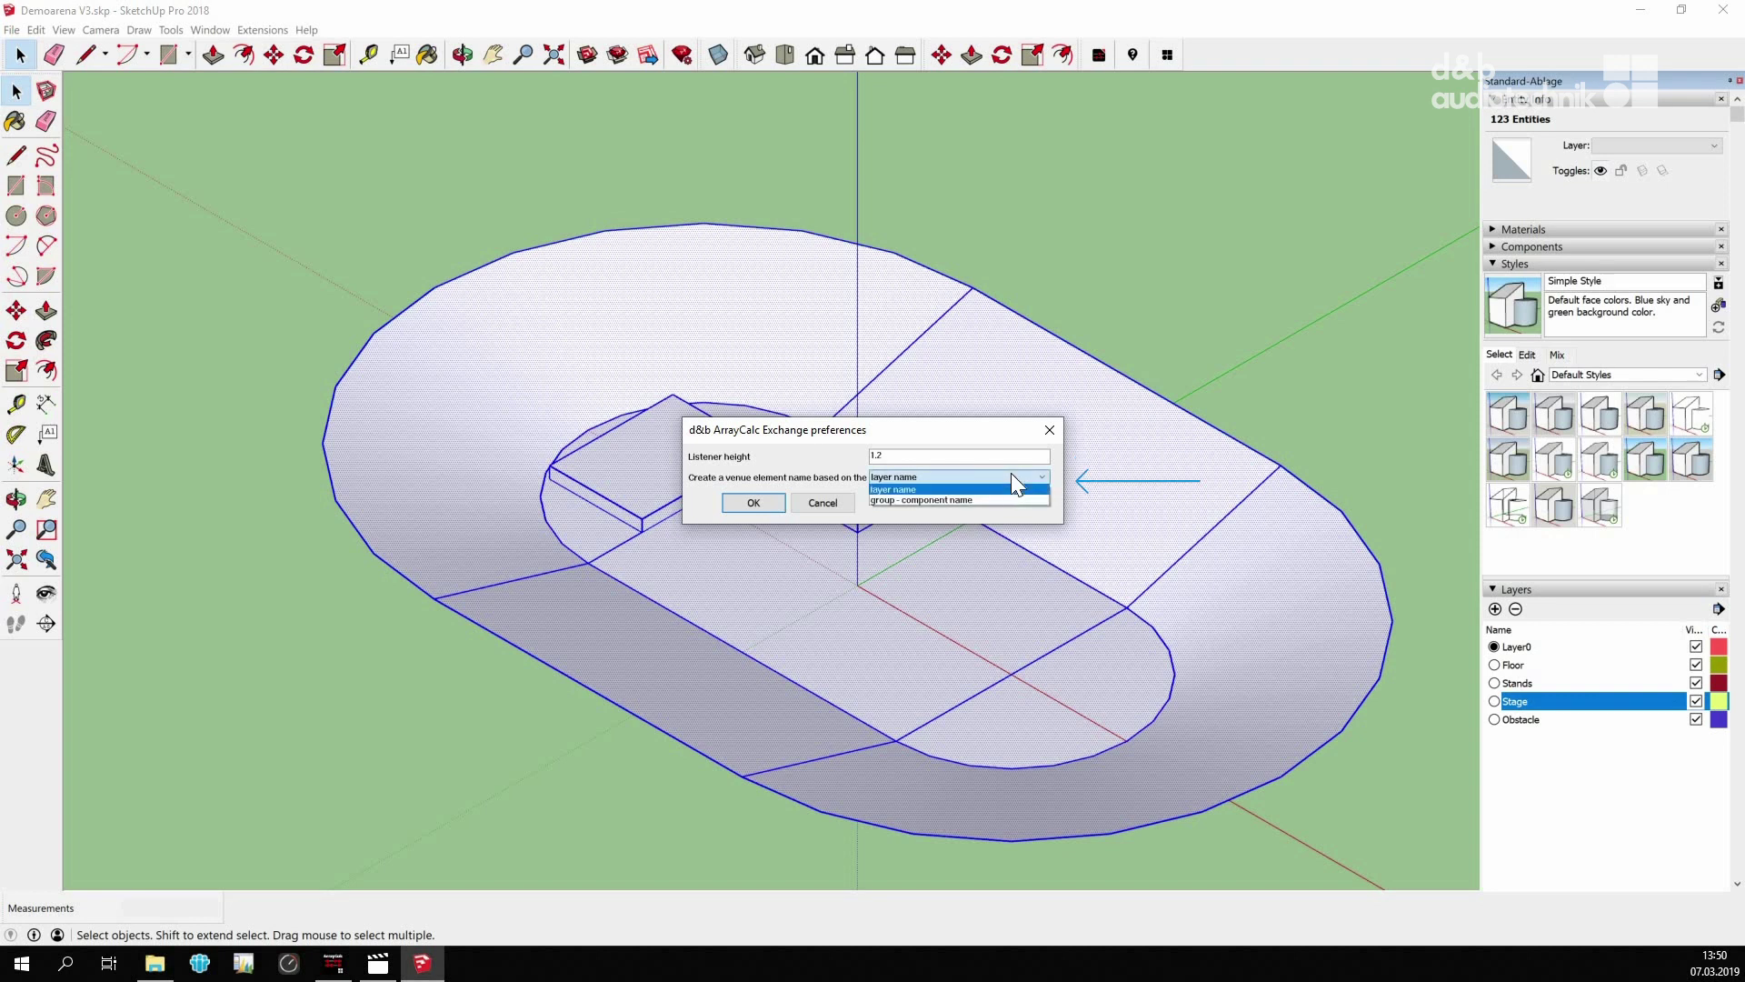
click(1000, 489)
click(751, 503)
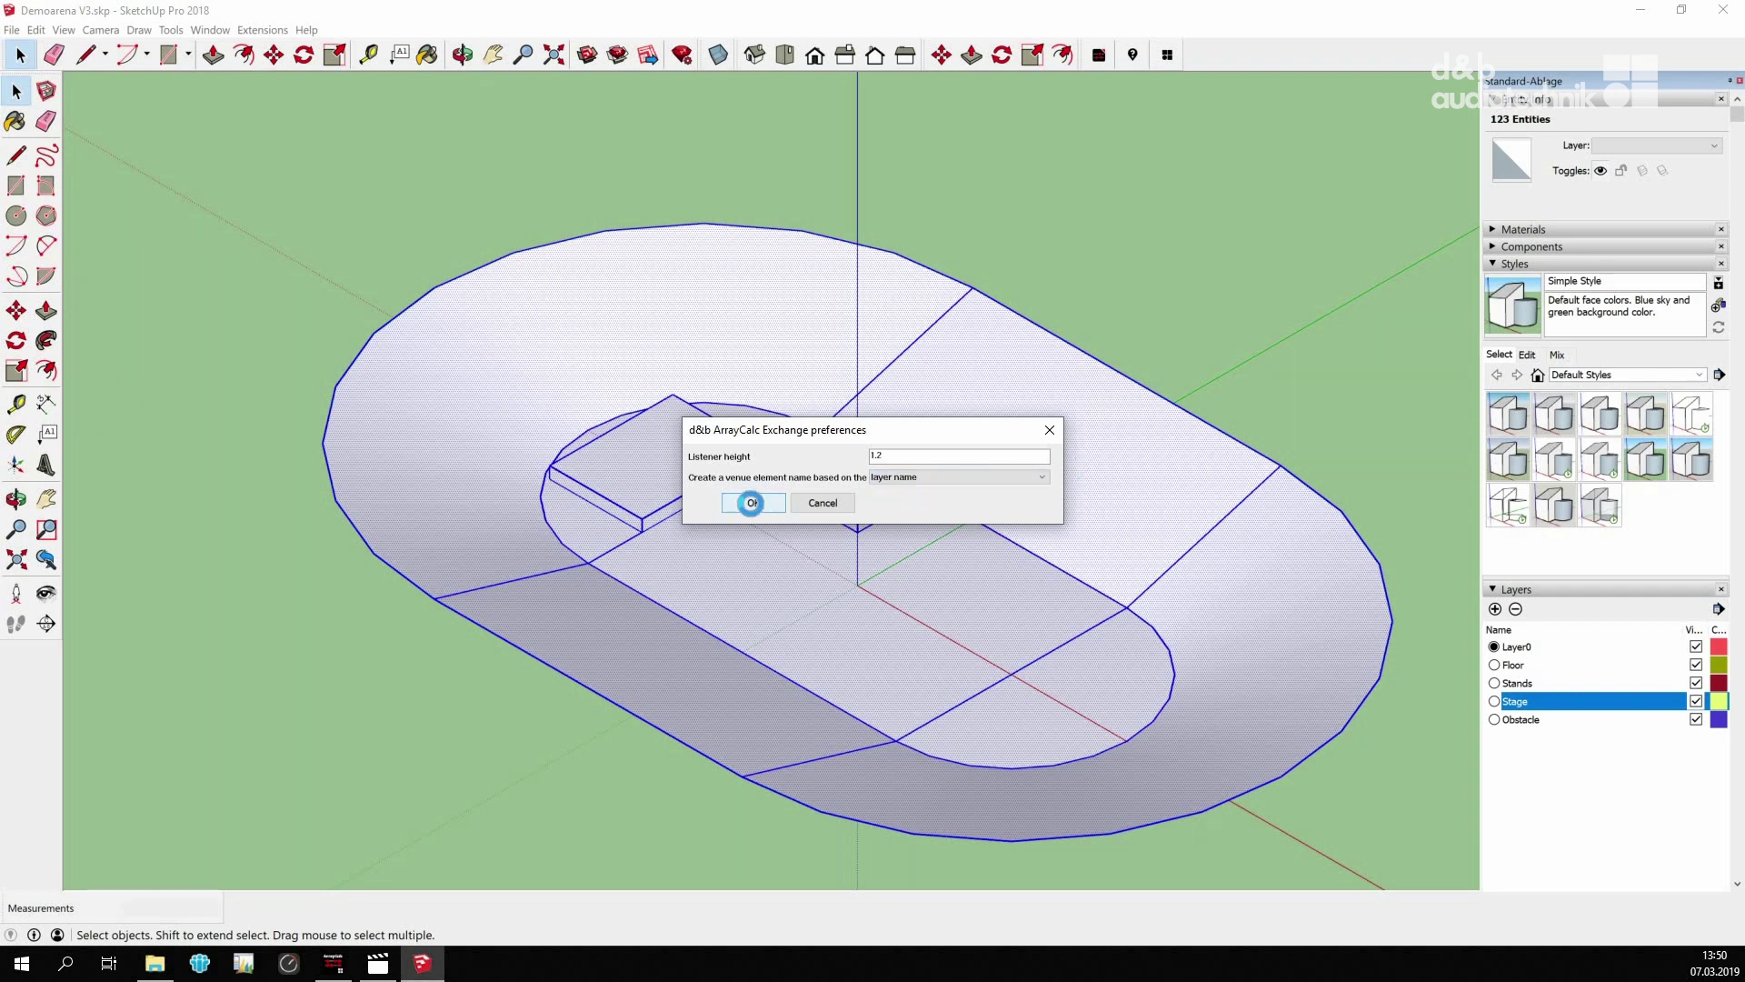
click(708, 500)
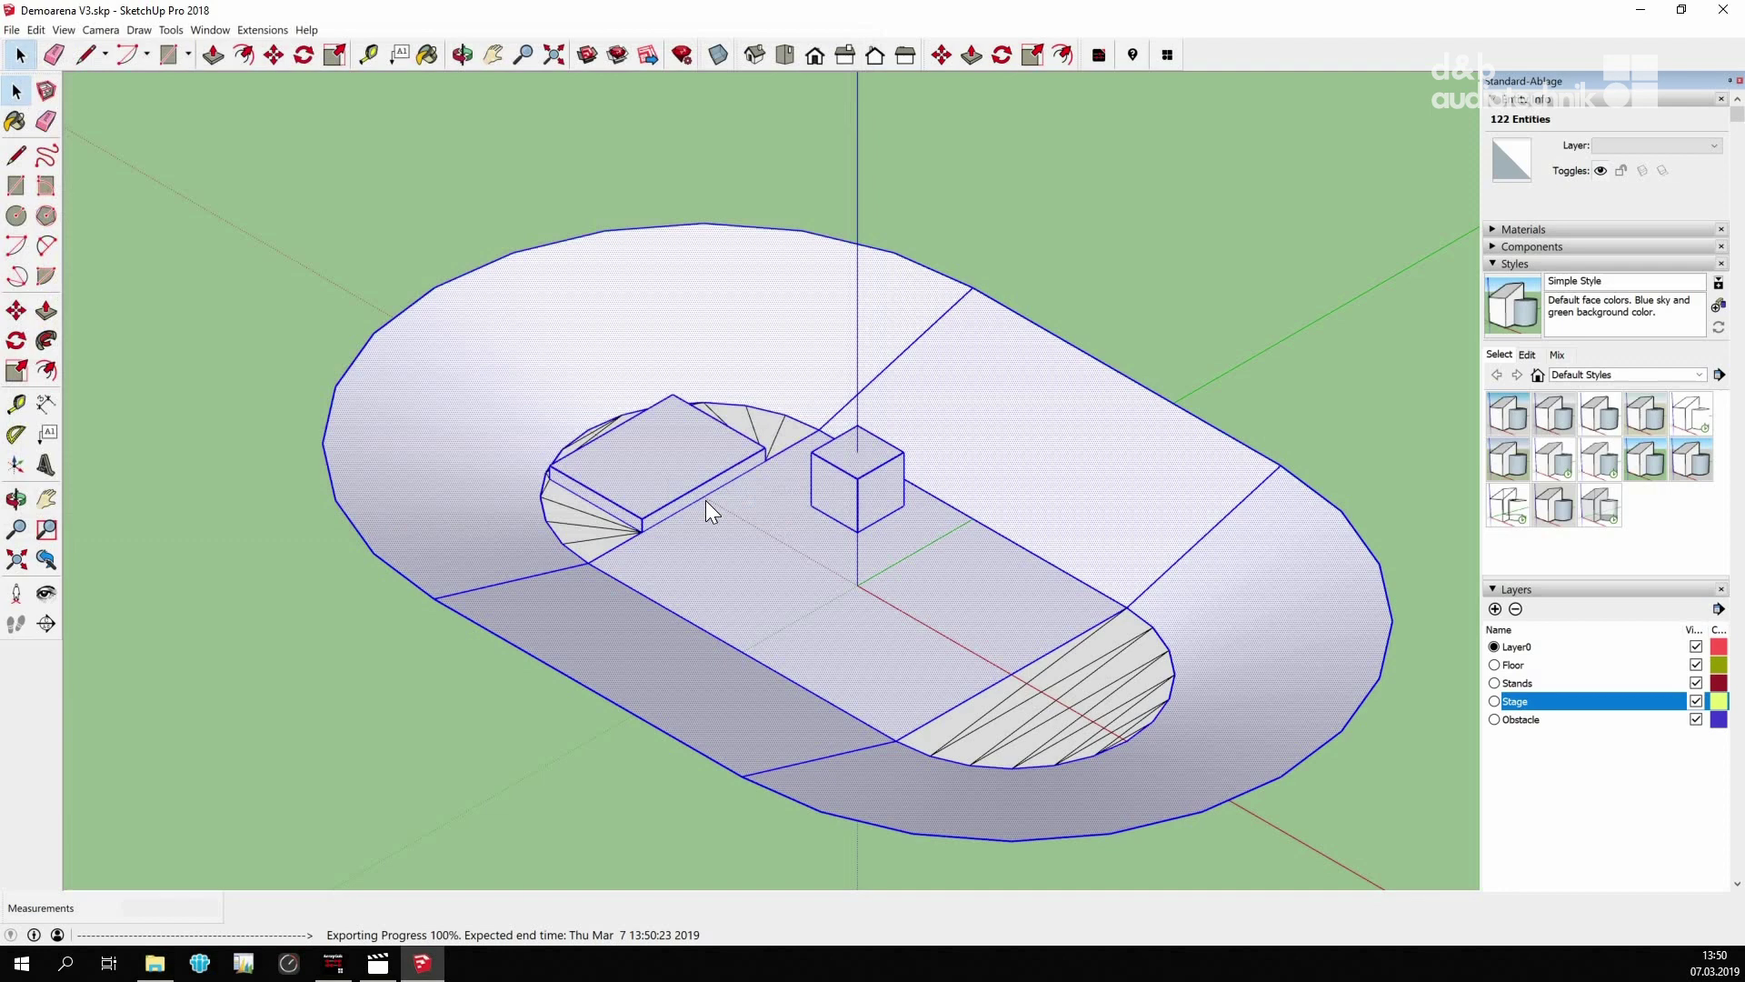
click(929, 521)
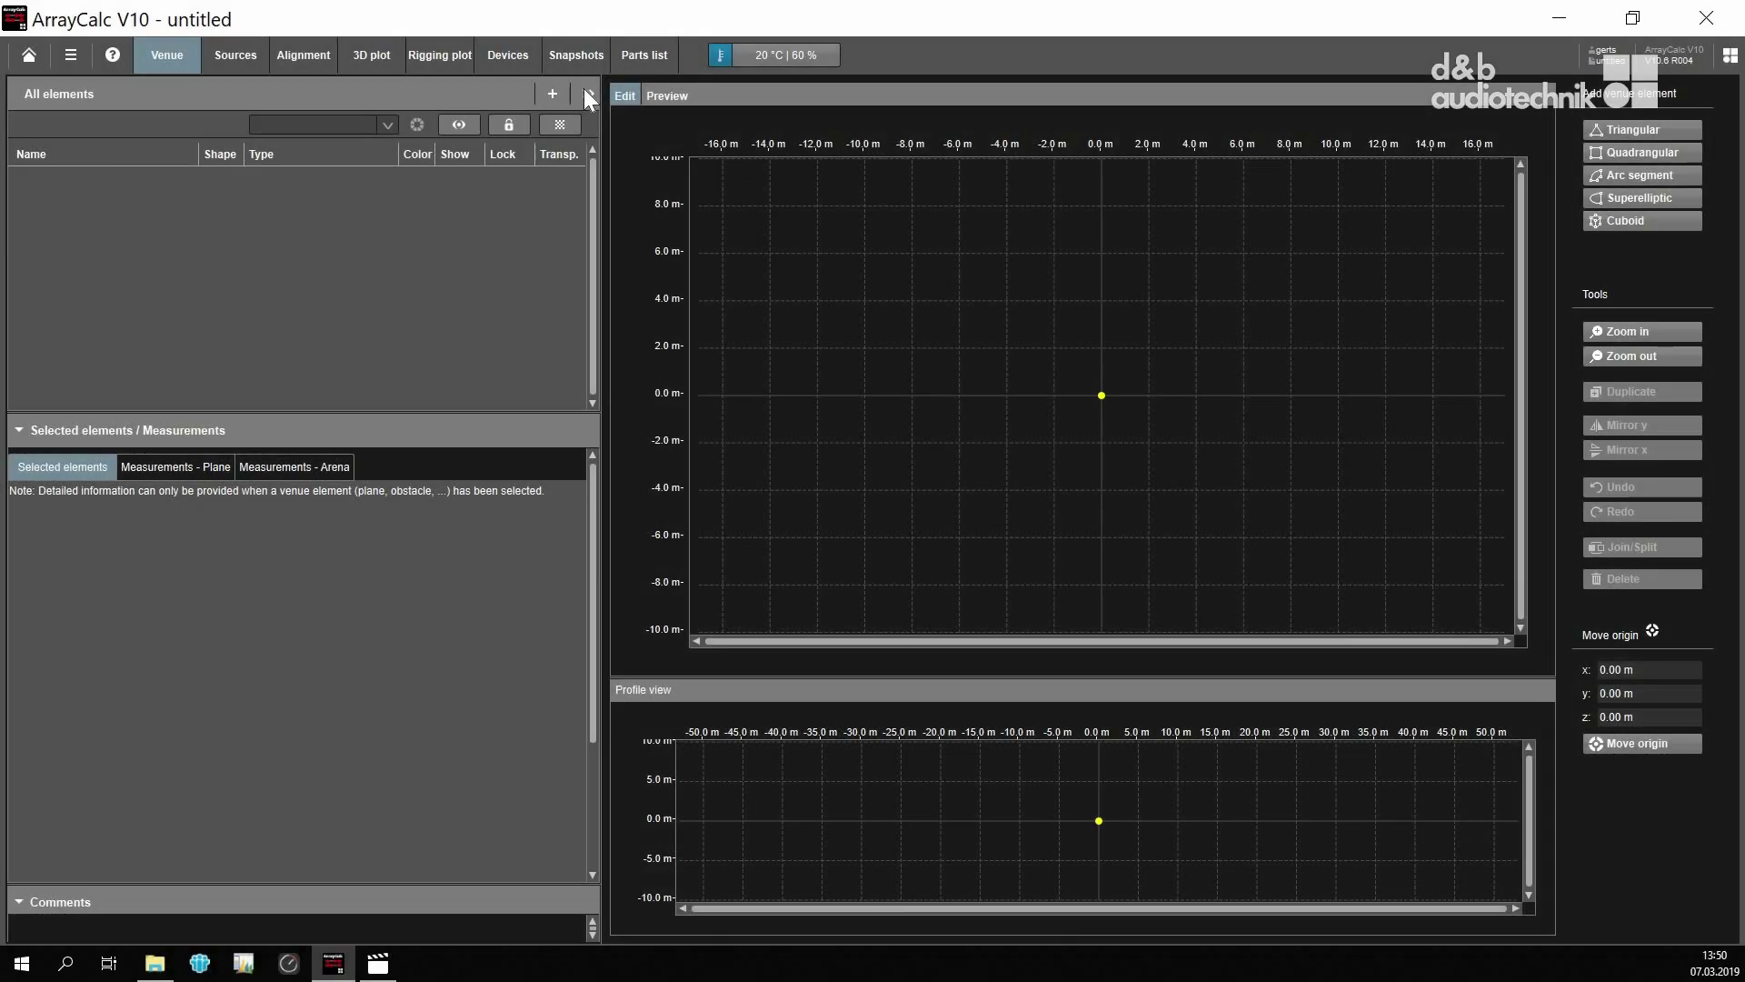
In ArrayCalc V10, import the venue file Demoarena V3.dbacv from the Desktop and show it in the 3D plot's isometric view
click(587, 92)
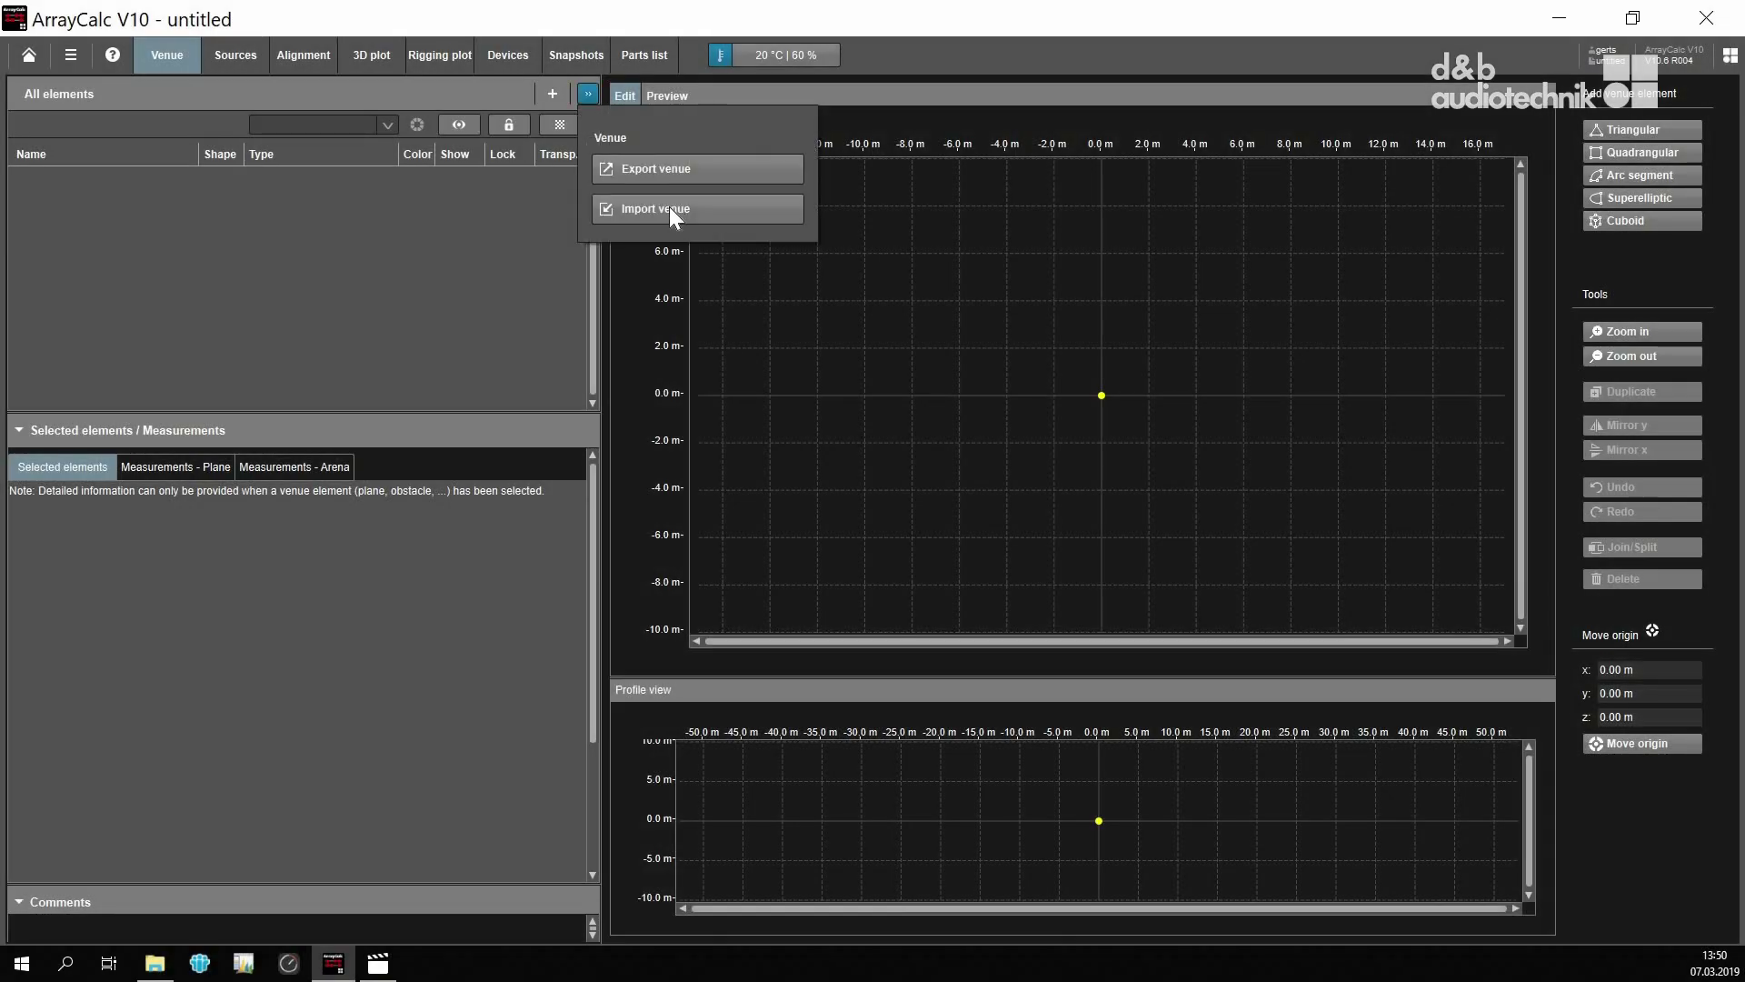
click(670, 207)
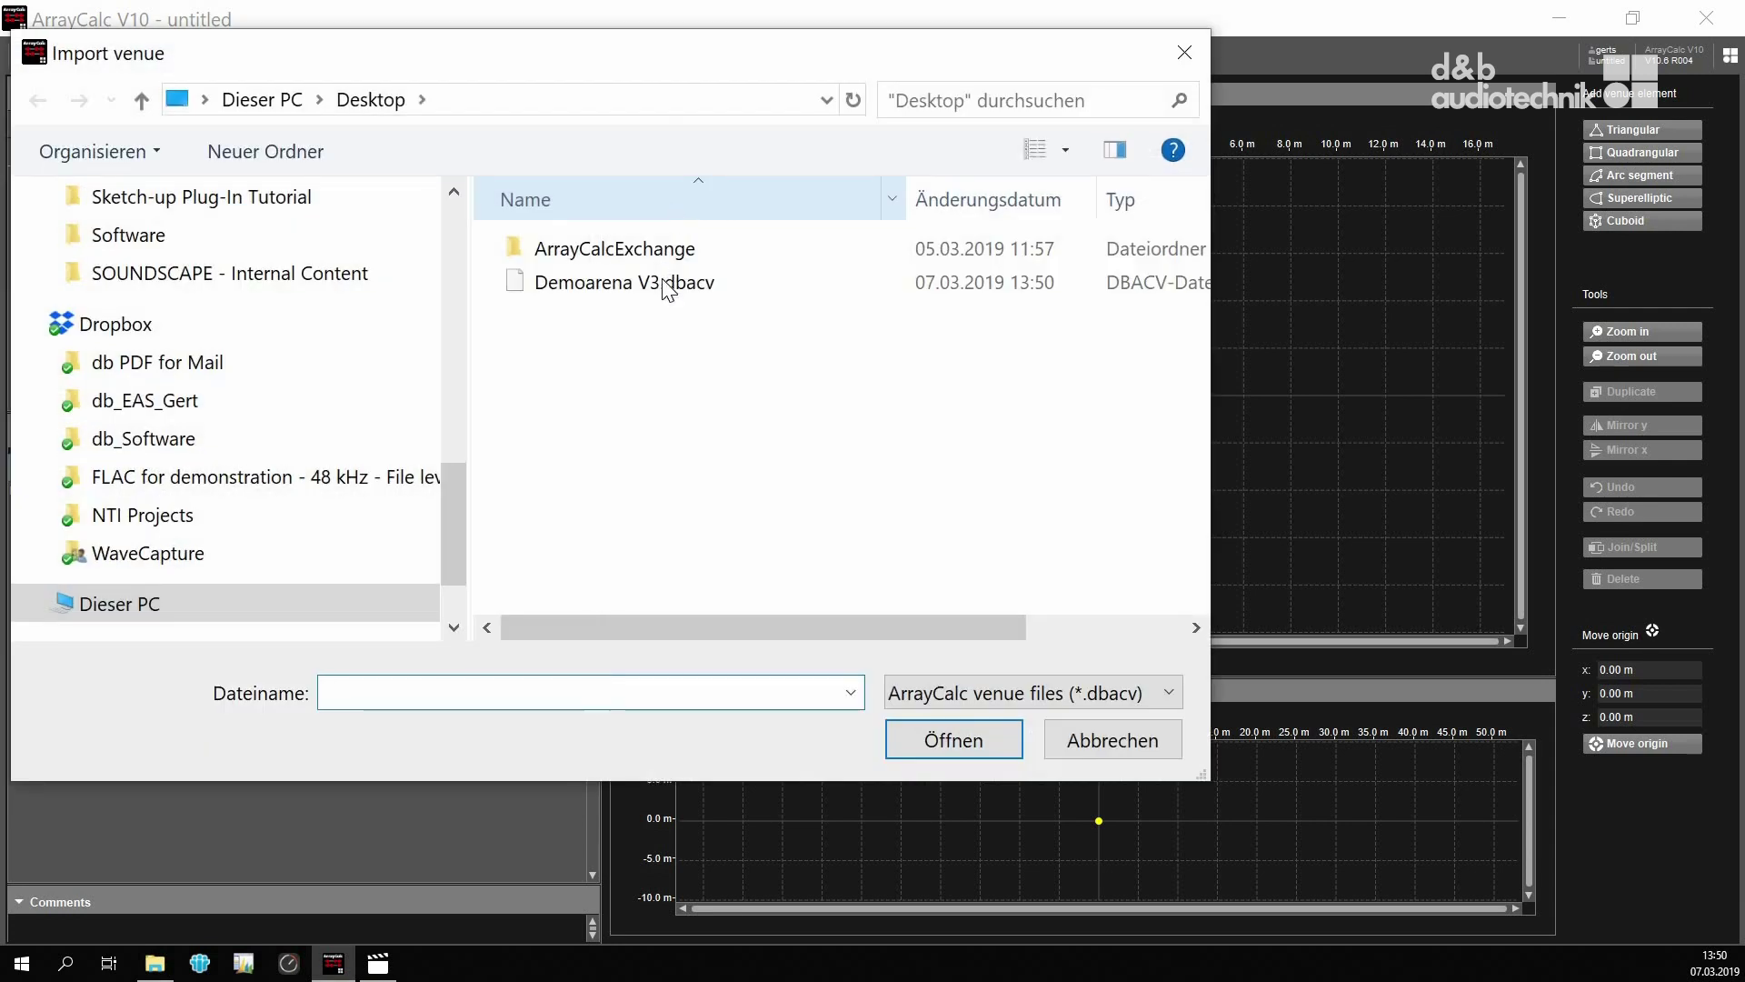
click(666, 289)
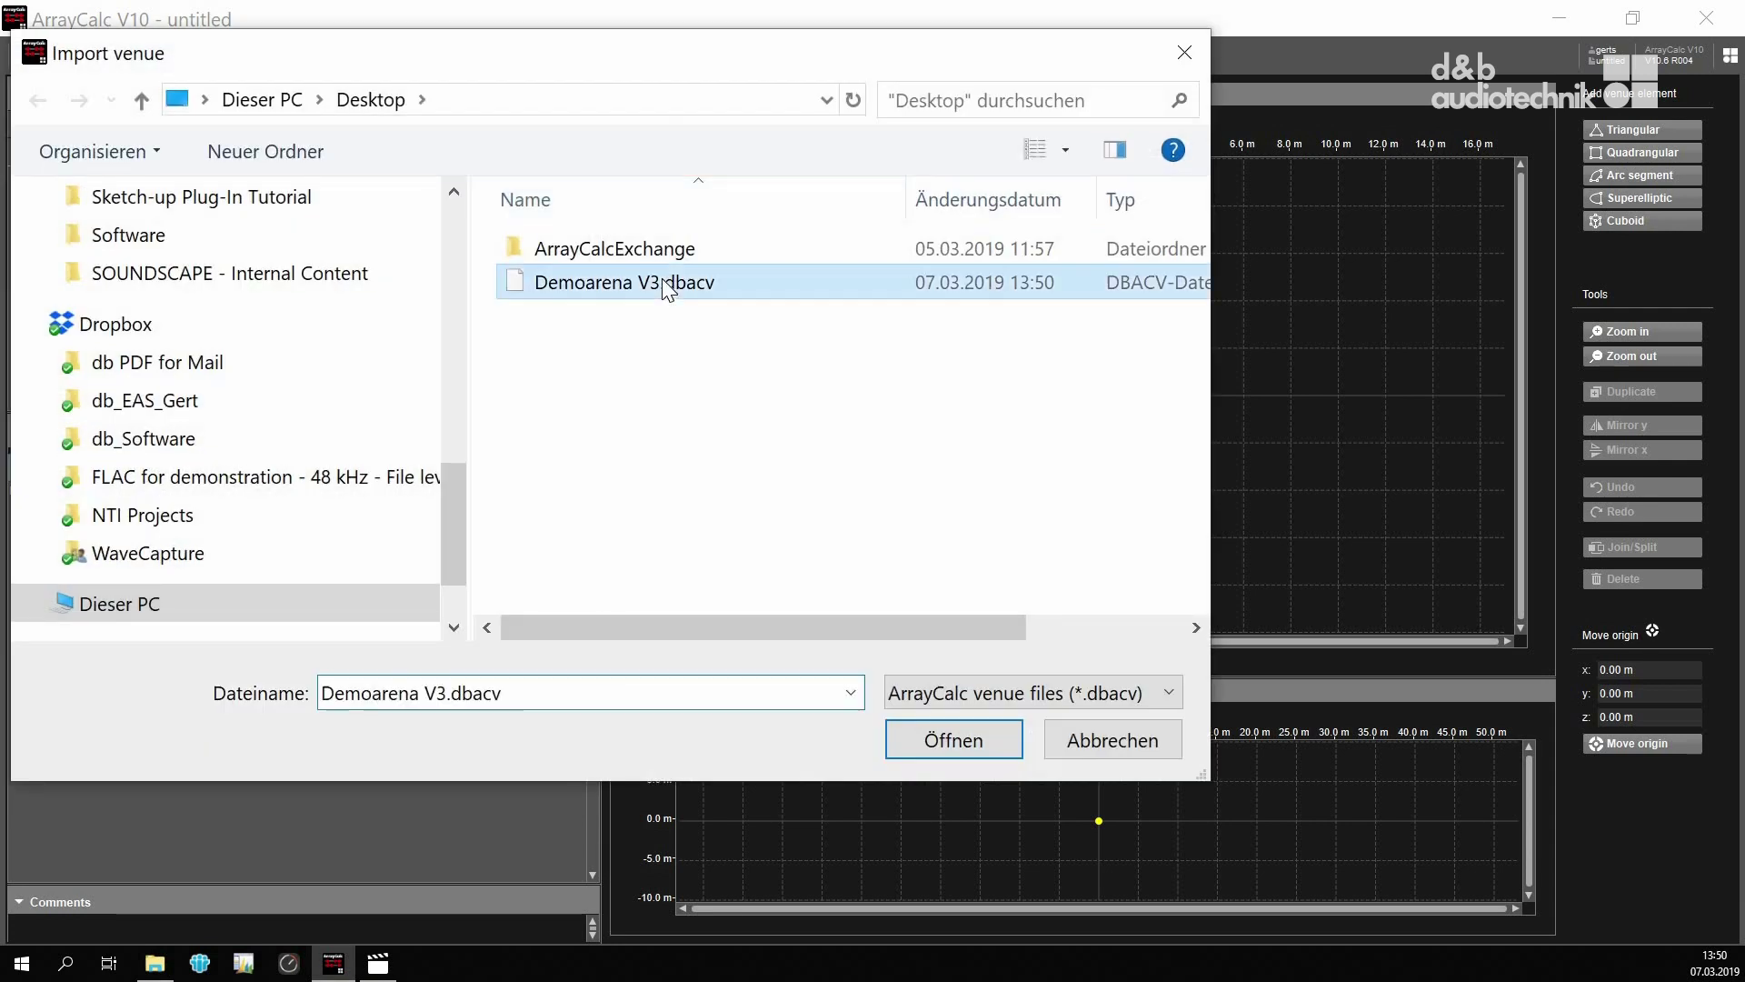
click(1002, 740)
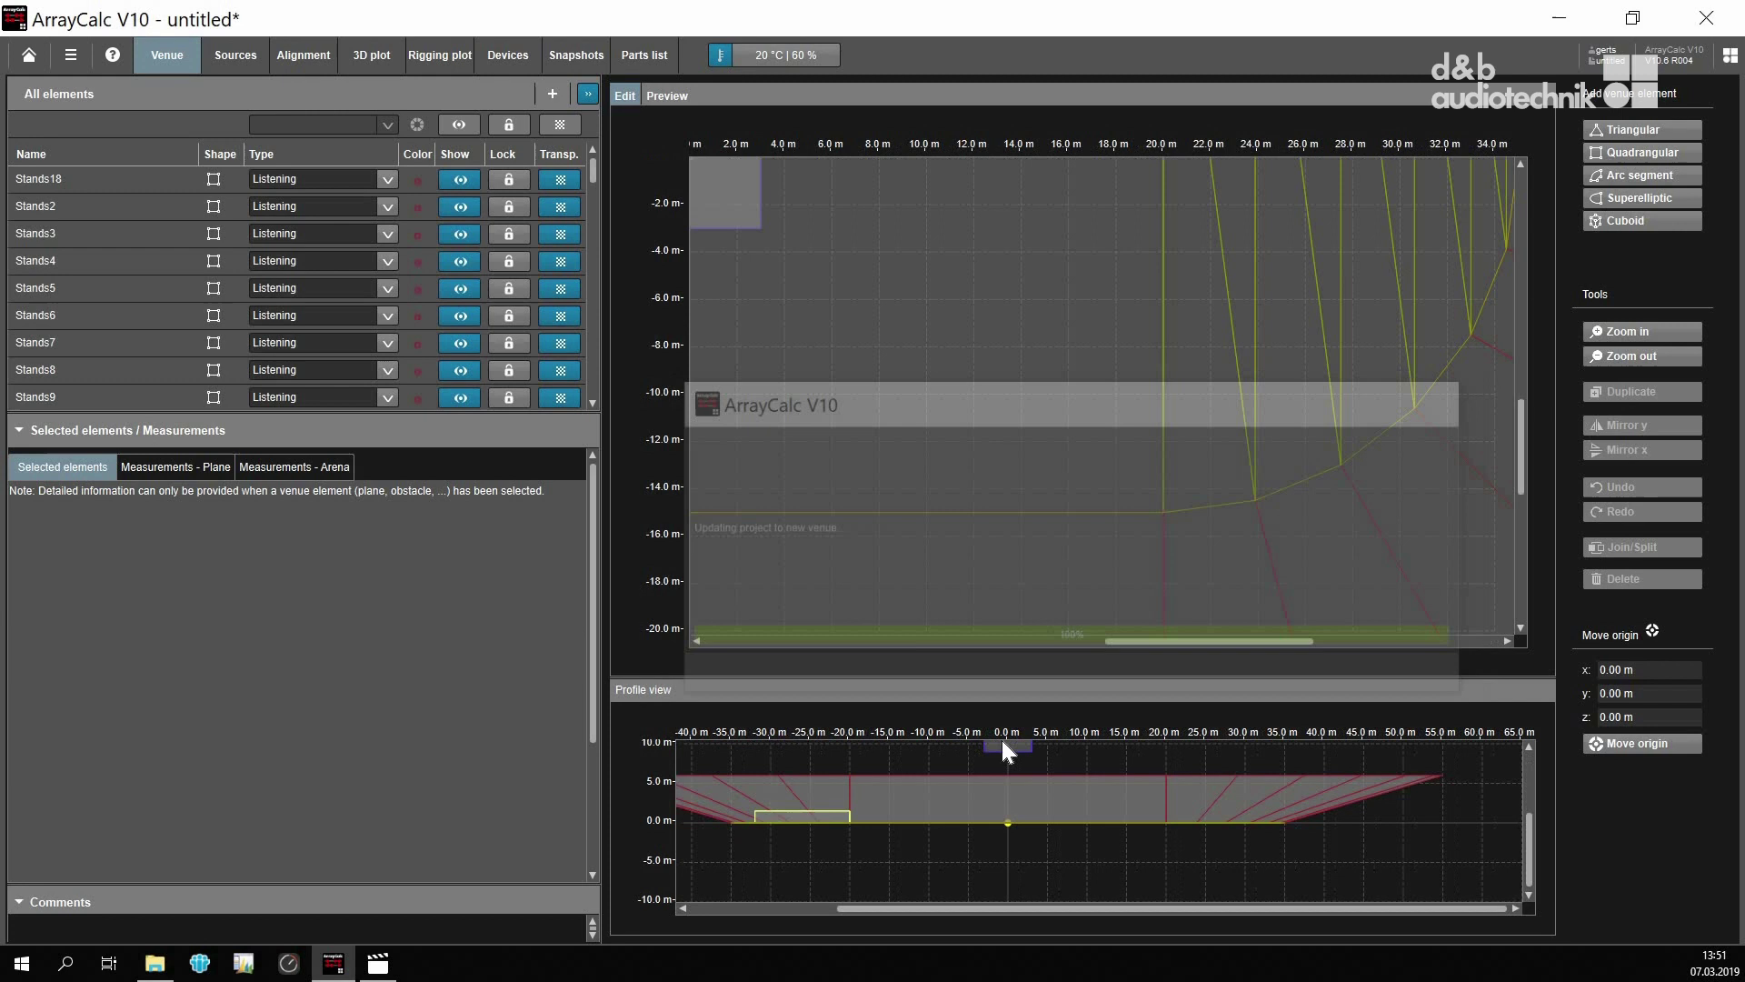
click(381, 52)
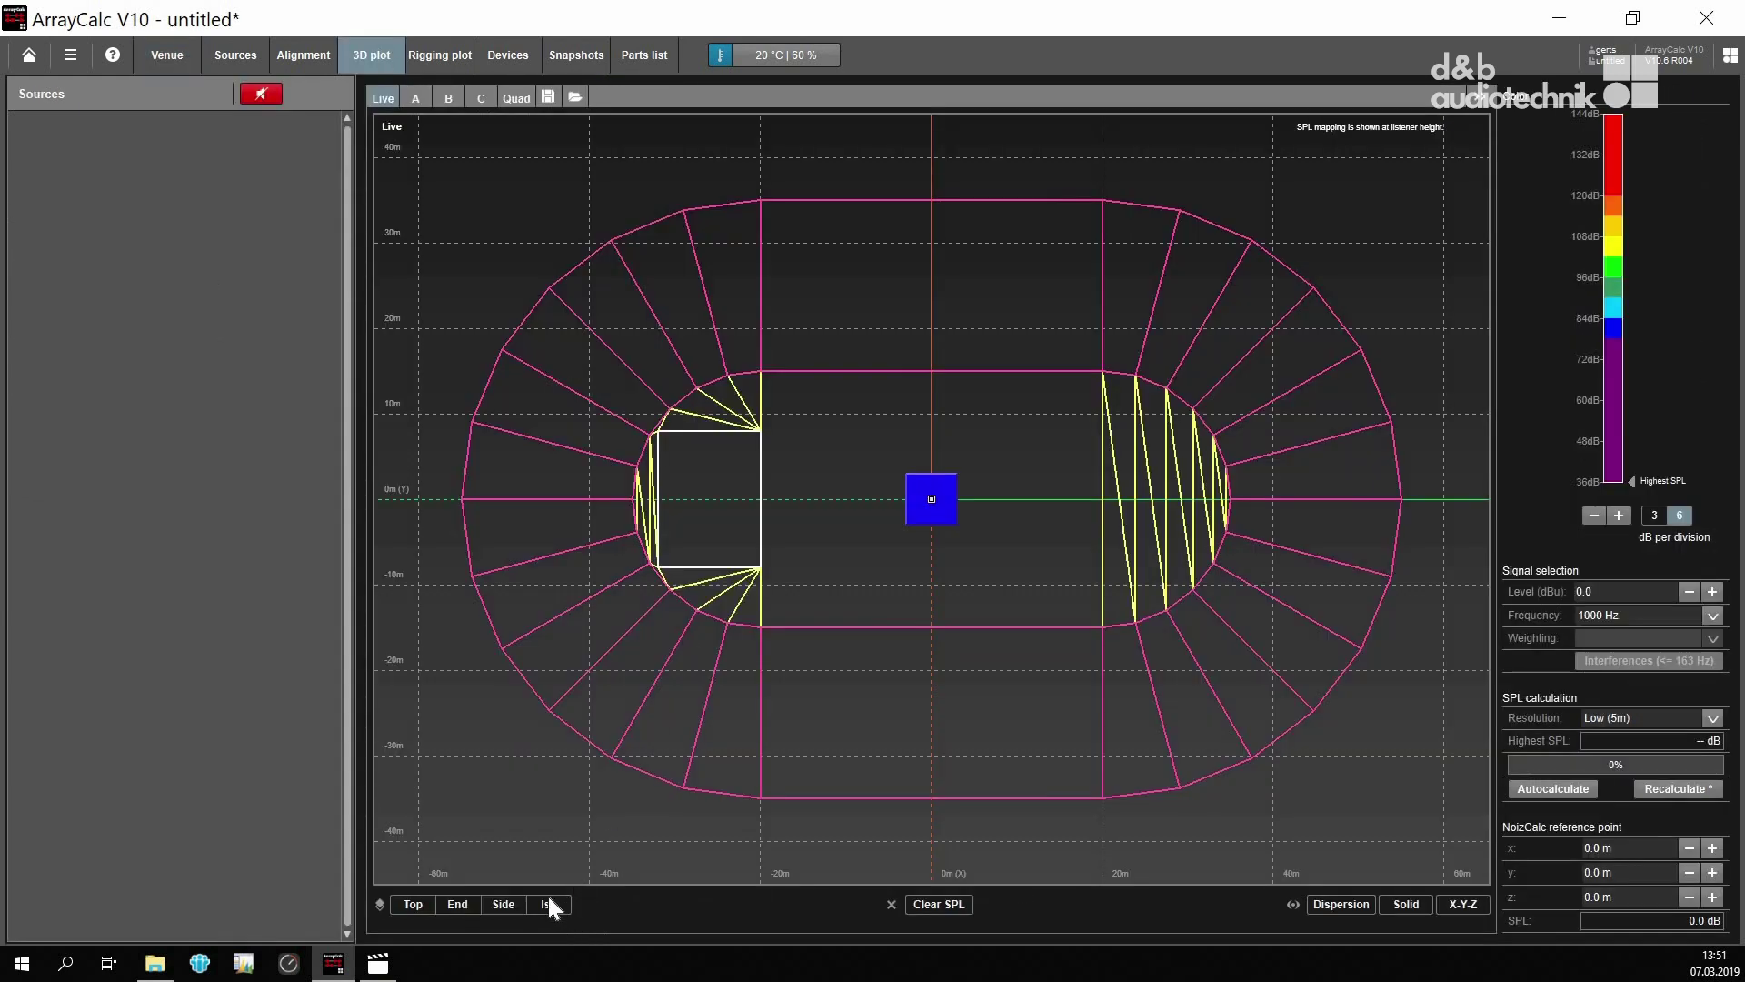
click(548, 900)
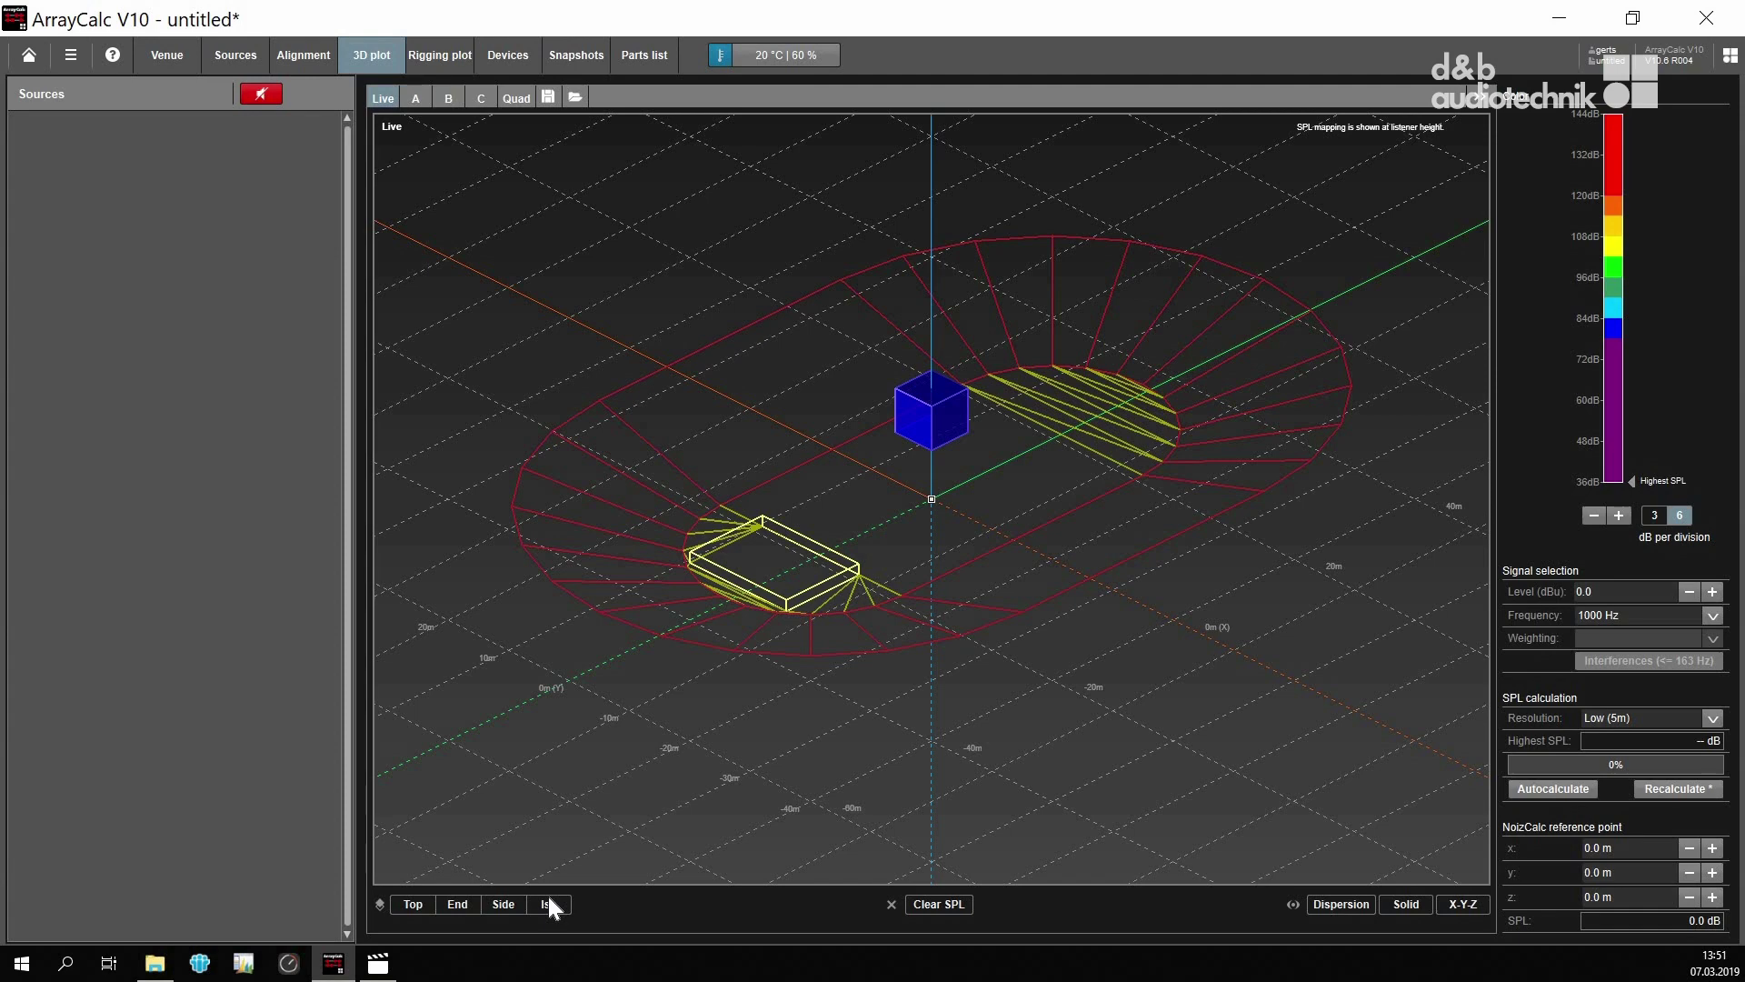